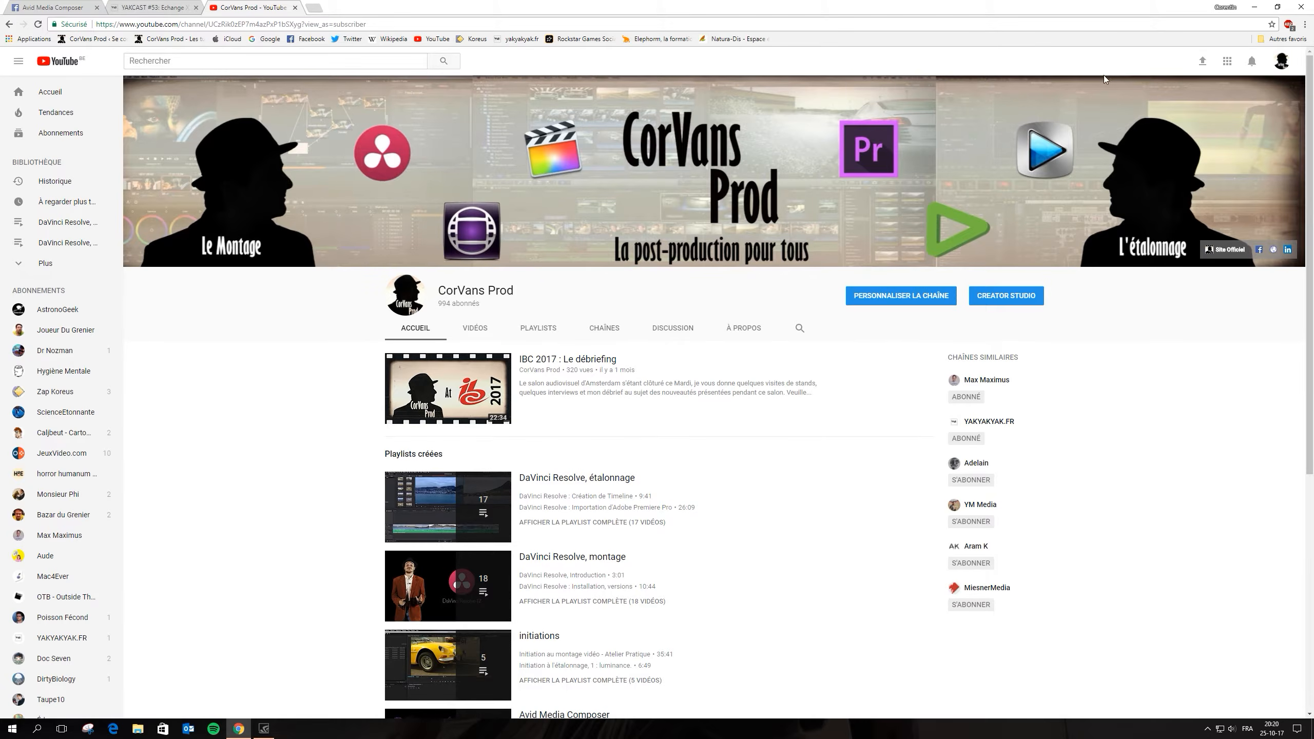
Step: Review the Facebook group discussion about round-tripping between Media Composer and DaVinci Resolve, and go to the YAKCAST #53 article
{"action": "scroll", "coordinate": [1115, 293], "scroll_direction": "down", "scroll_amount": 2}
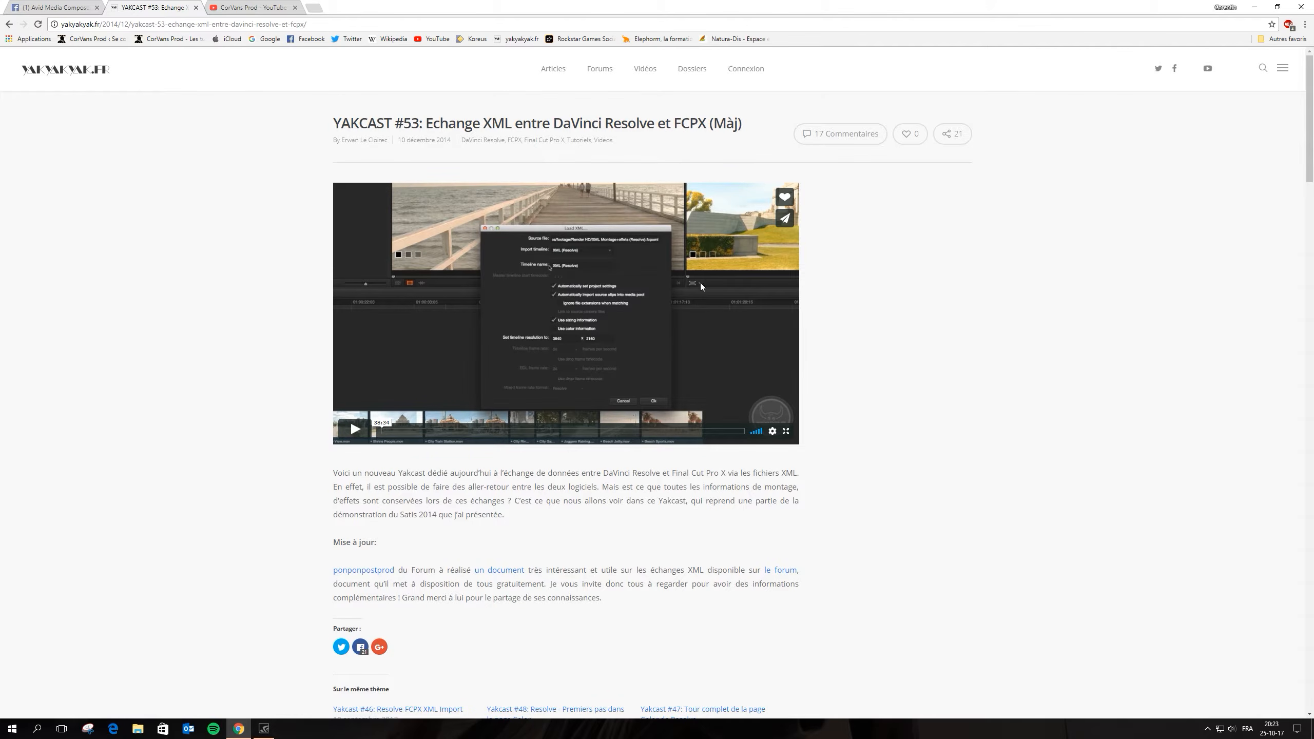
{"action": "left_click", "coordinate": [20, 7]}
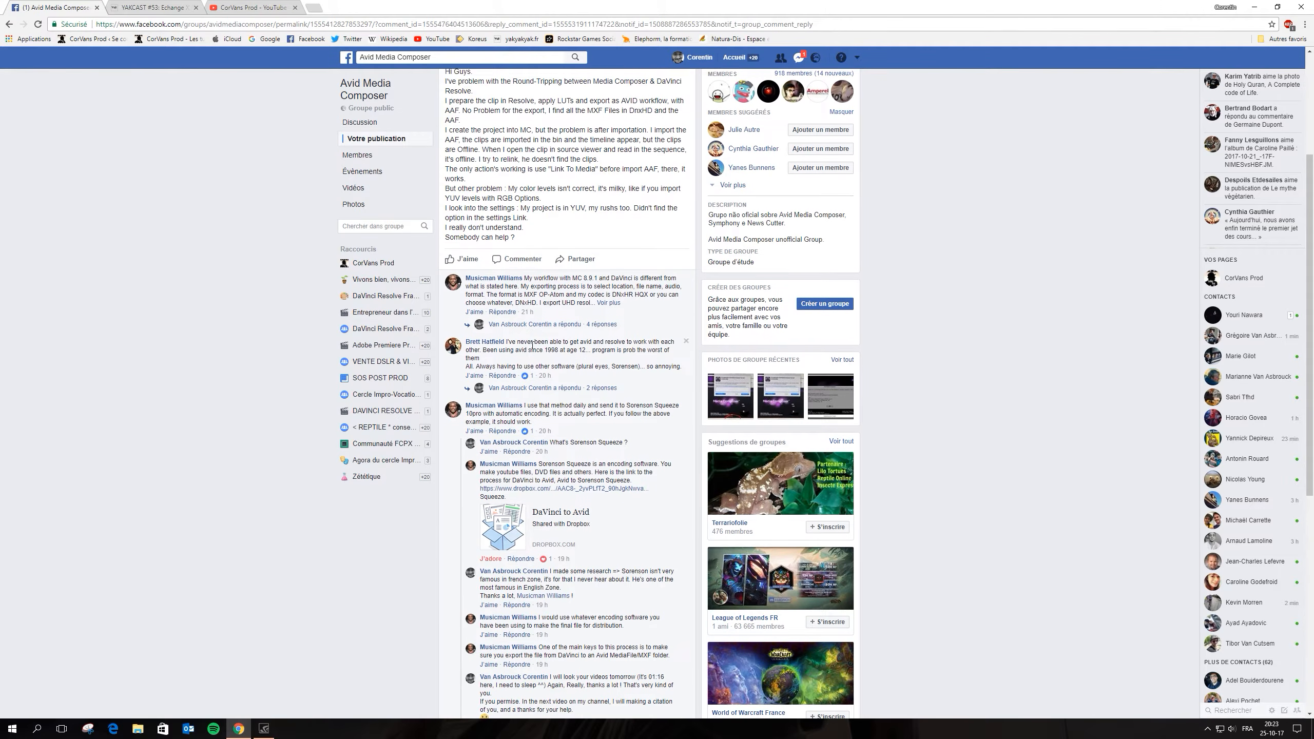
{"action": "scroll", "coordinate": [592, 397], "scroll_direction": "down", "scroll_amount": 2}
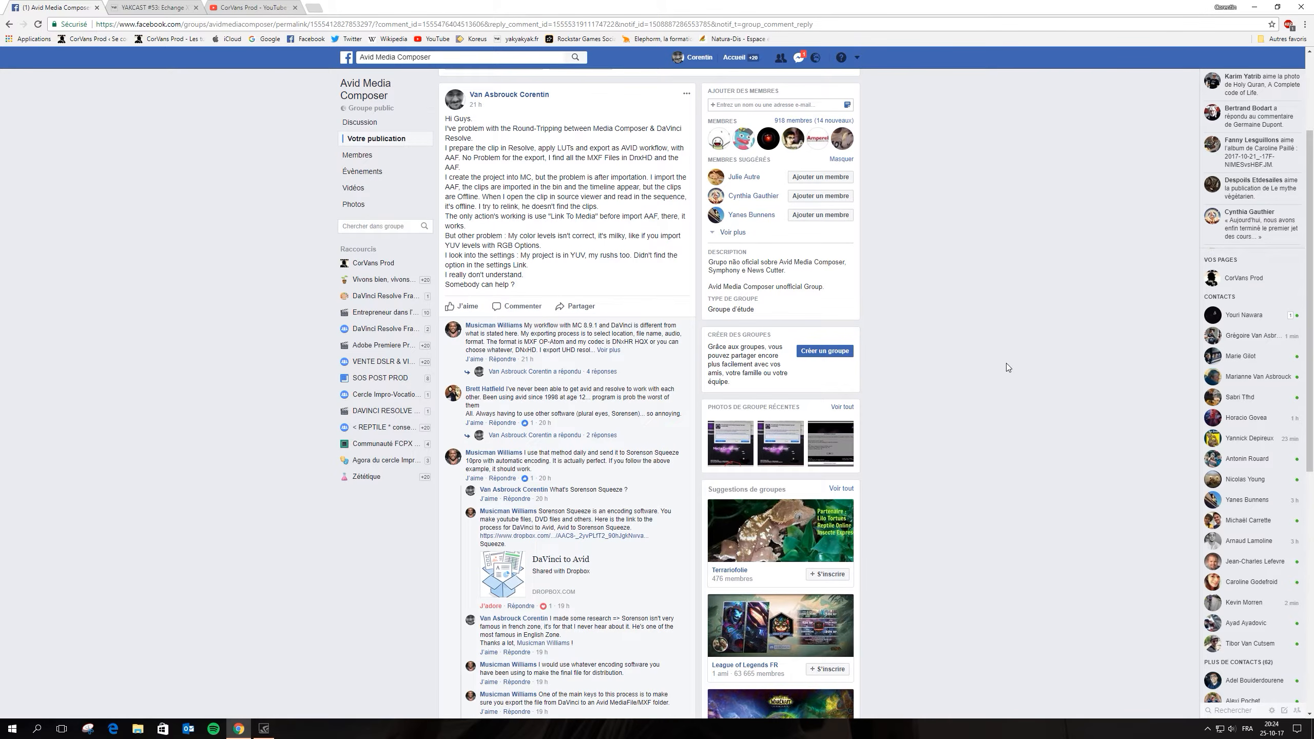
{"action": "scroll", "coordinate": [1006, 365], "scroll_direction": "down", "scroll_amount": 2}
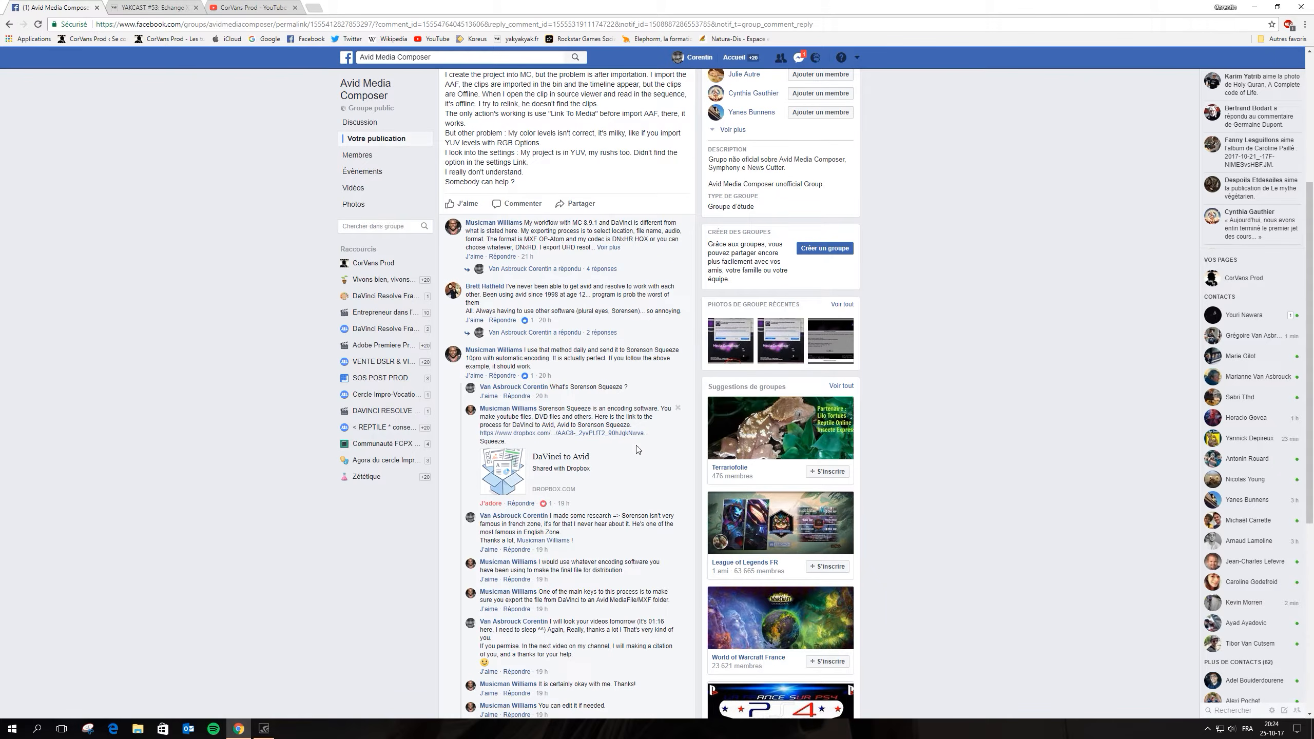
{"action": "scroll", "coordinate": [617, 502], "scroll_direction": "up", "scroll_amount": 2}
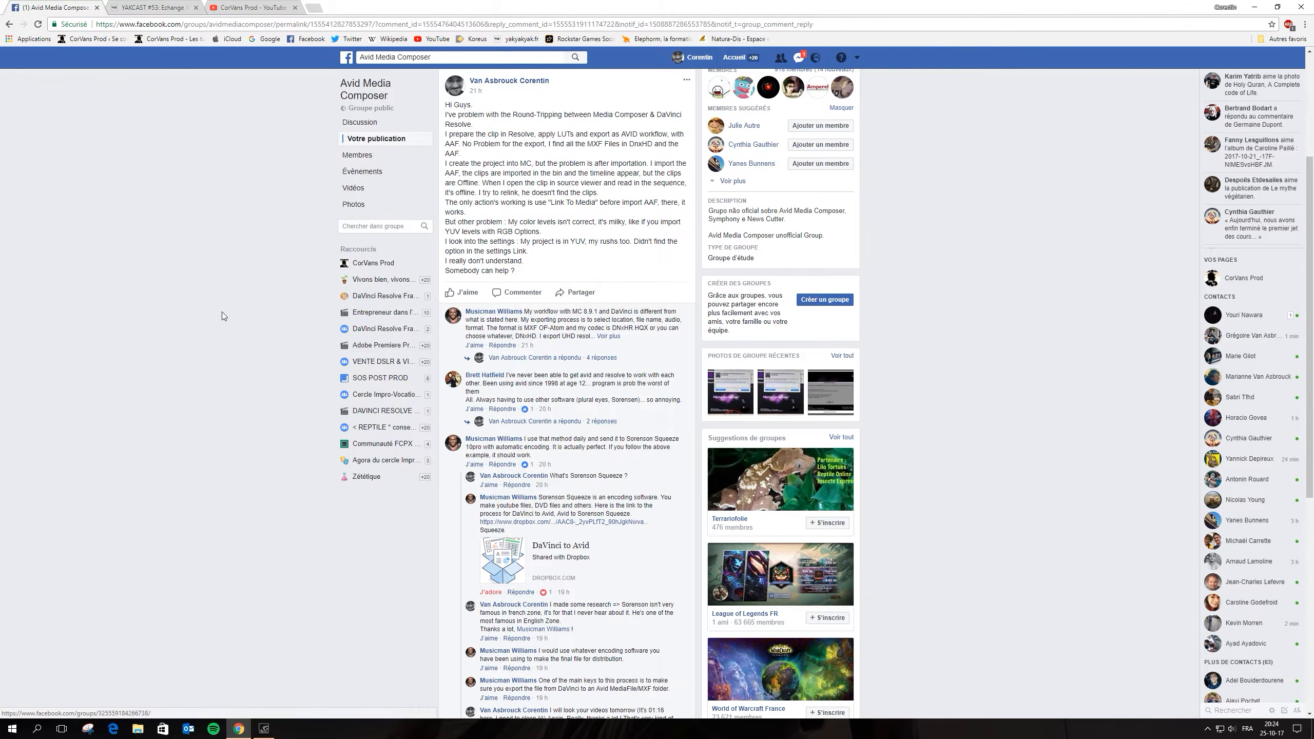
{"action": "left_click", "coordinate": [157, 8]}
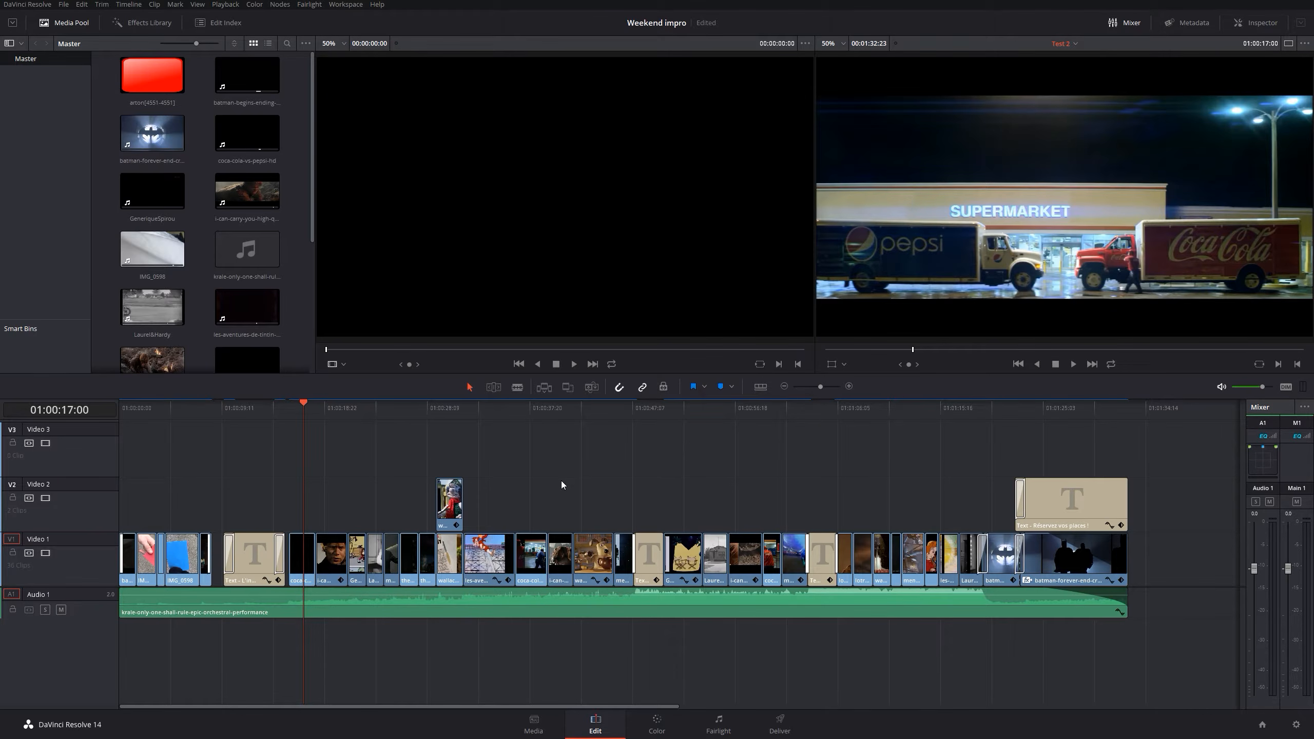
Step: Switch to DaVinci Resolve, open the Deliver page for the Test 2 timeline and place the playhead at 01:00:45:14
{"action": "left_click_drag", "start_coordinate": [188, 413], "coordinate": [347, 413]}
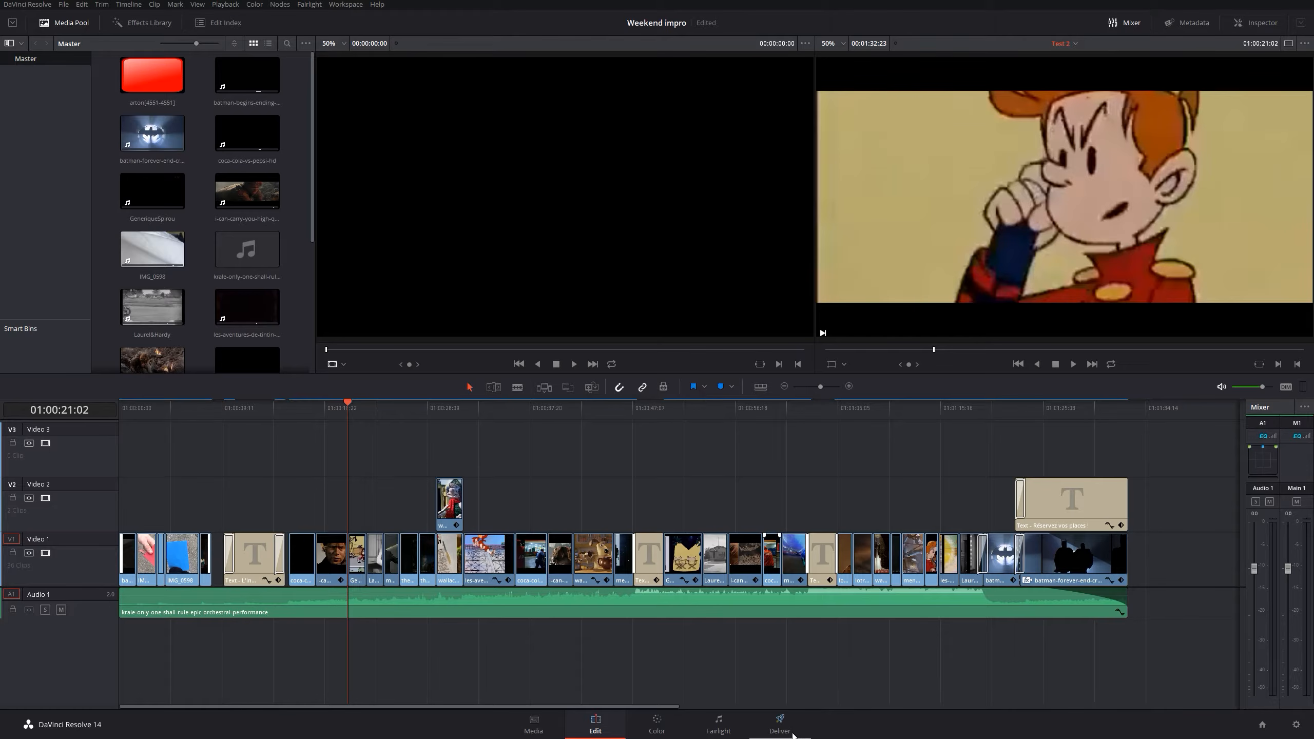
{"action": "left_click", "coordinate": [780, 721]}
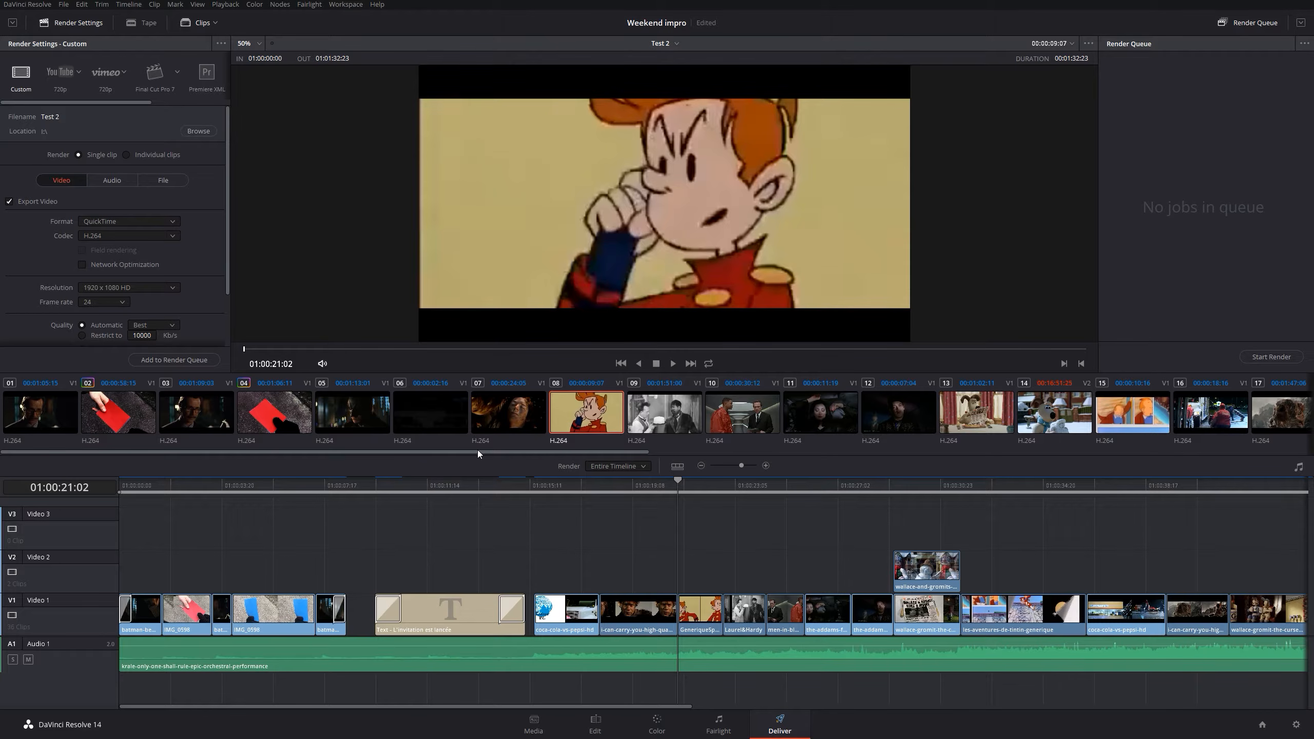
{"action": "left_click", "coordinate": [32, 428]}
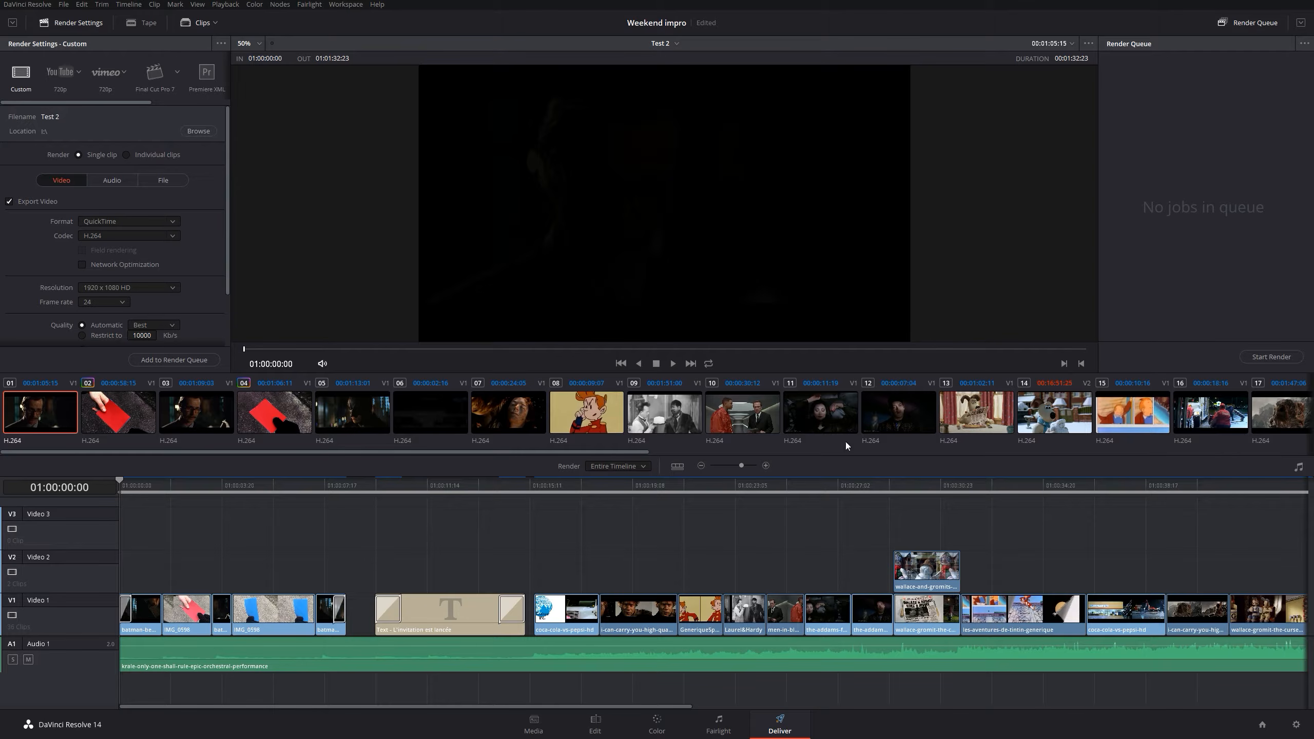
{"action": "left_click_drag", "start_coordinate": [182, 490], "coordinate": [57, 497]}
{"action": "key", "text": "shift+z"}
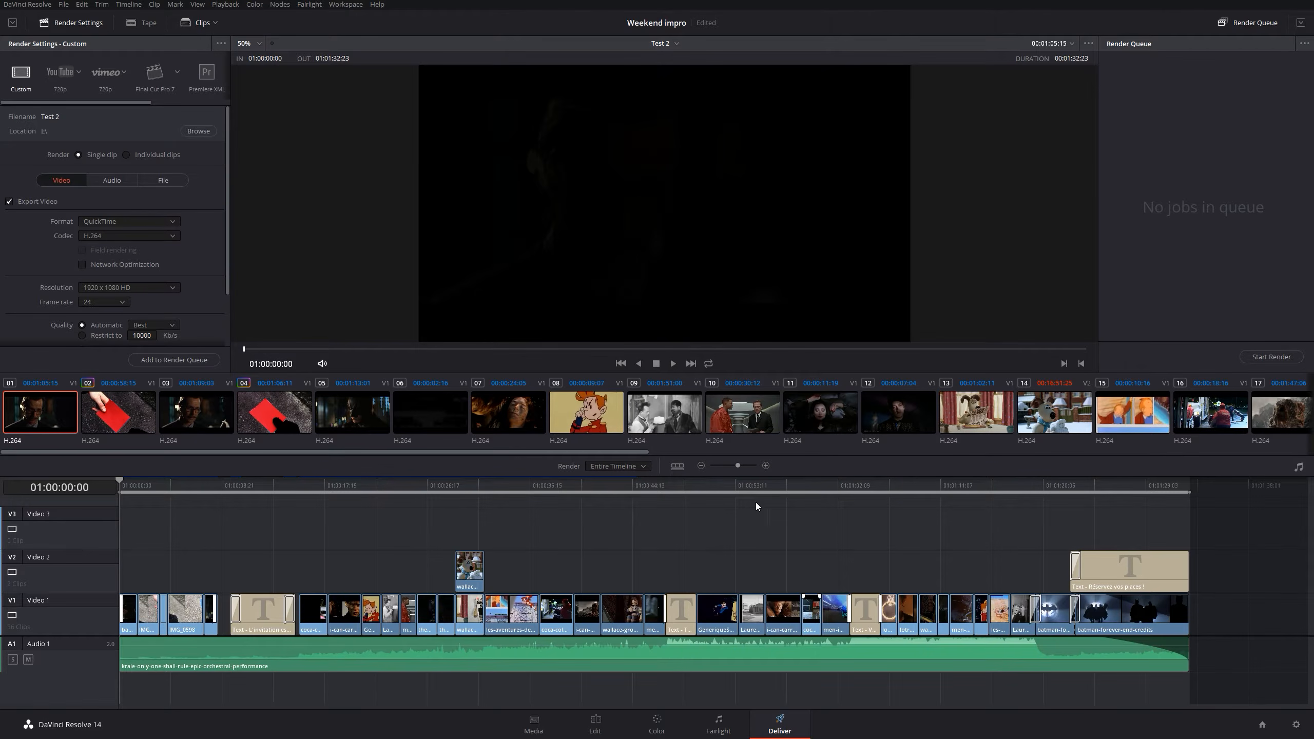
{"action": "left_click", "coordinate": [1129, 483]}
{"action": "left_click", "coordinate": [643, 485]}
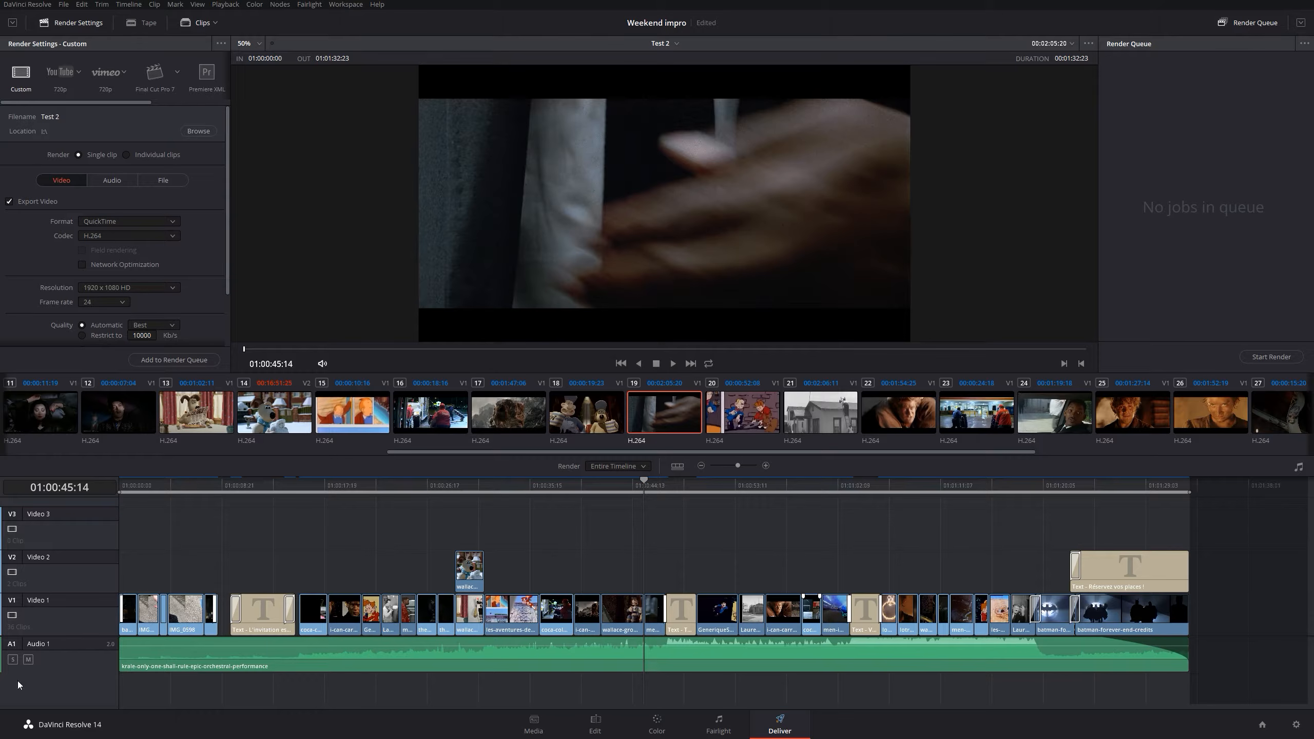
Step: Set the timeline's render range to In/Out Range
{"action": "left_click", "coordinate": [648, 466]}
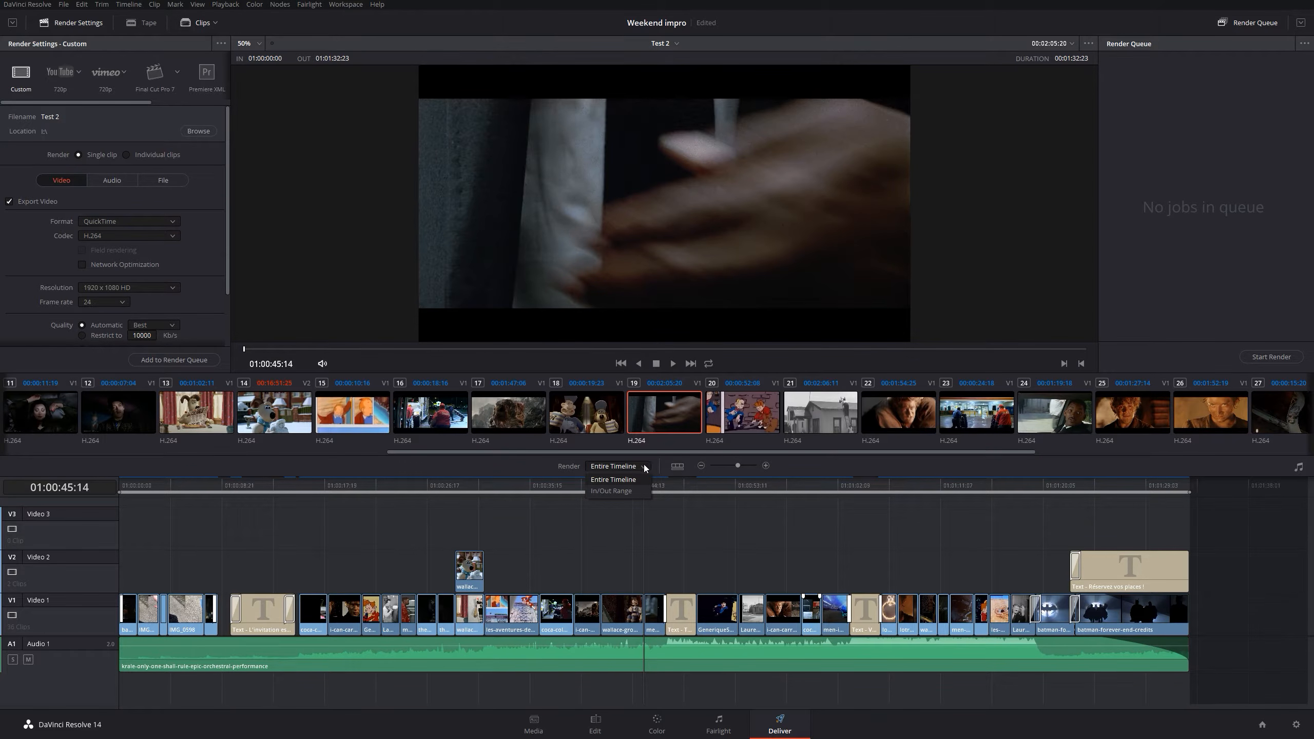
{"action": "left_click", "coordinate": [635, 491]}
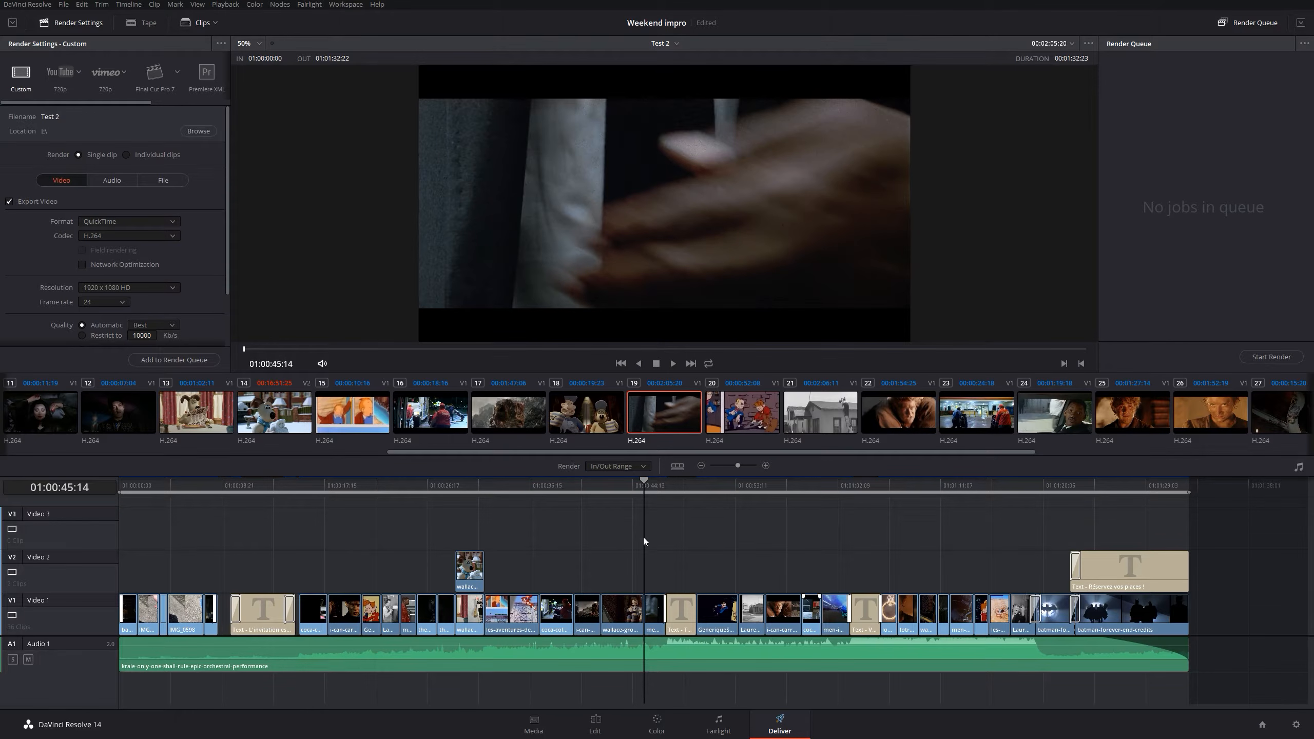
{"action": "left_click", "coordinate": [643, 466]}
{"action": "left_click", "coordinate": [632, 492]}
Step: Mark an in point at 01:00:29:05 and an out point at 01:00:31:18 on the timeline, and clear both marks
{"action": "left_click", "coordinate": [452, 487]}
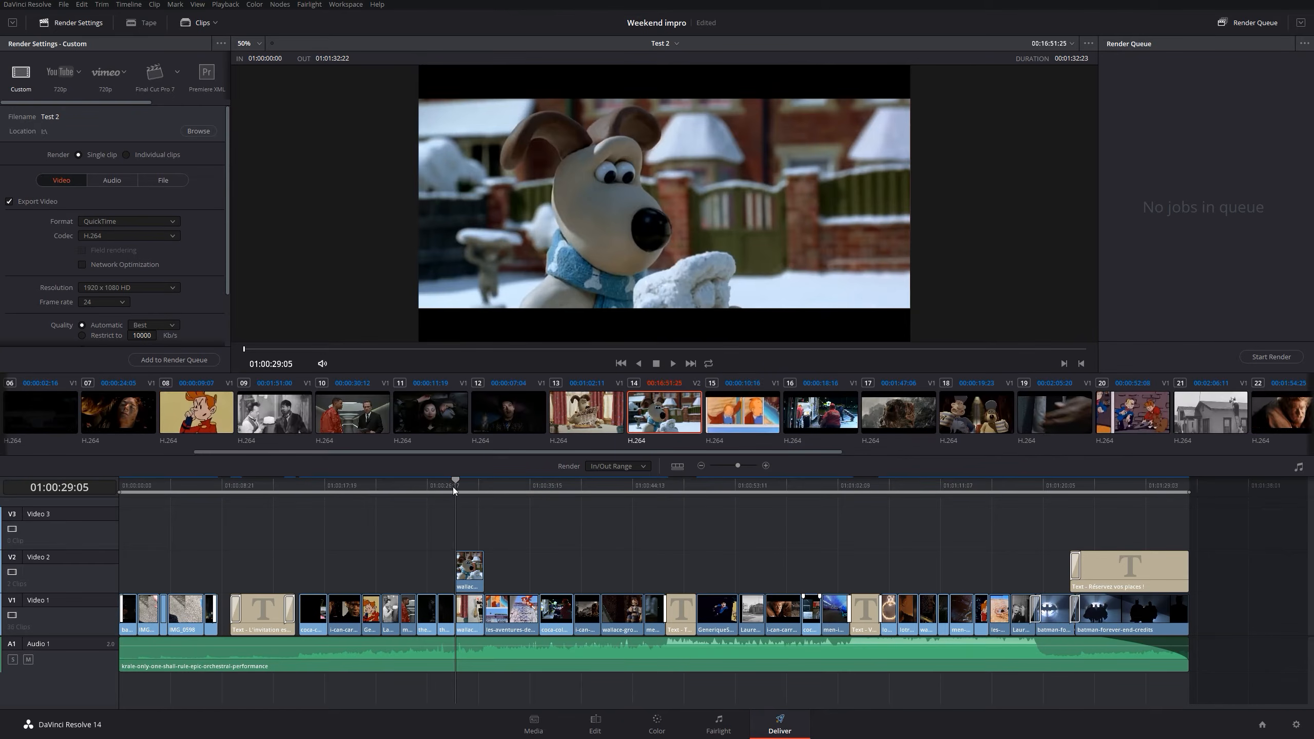
{"action": "key", "text": "i"}
{"action": "left_click", "coordinate": [484, 481]}
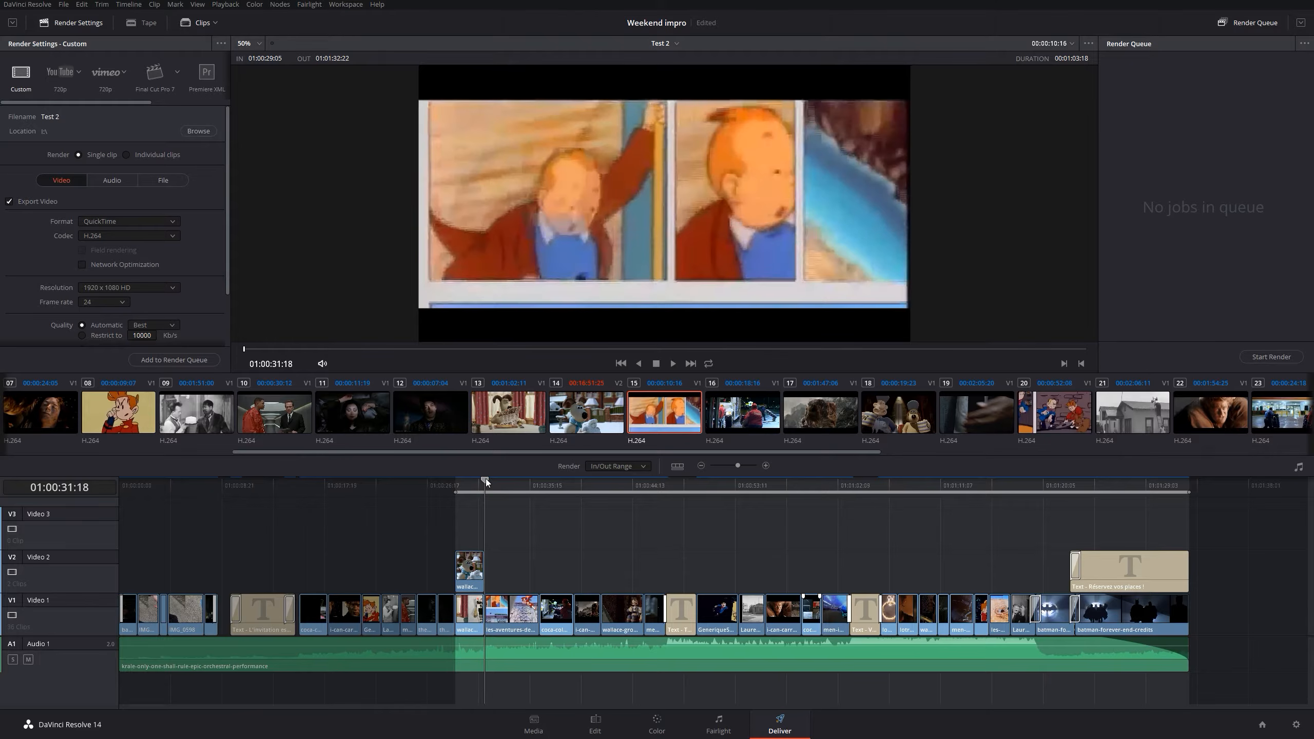
{"action": "key", "text": "o"}
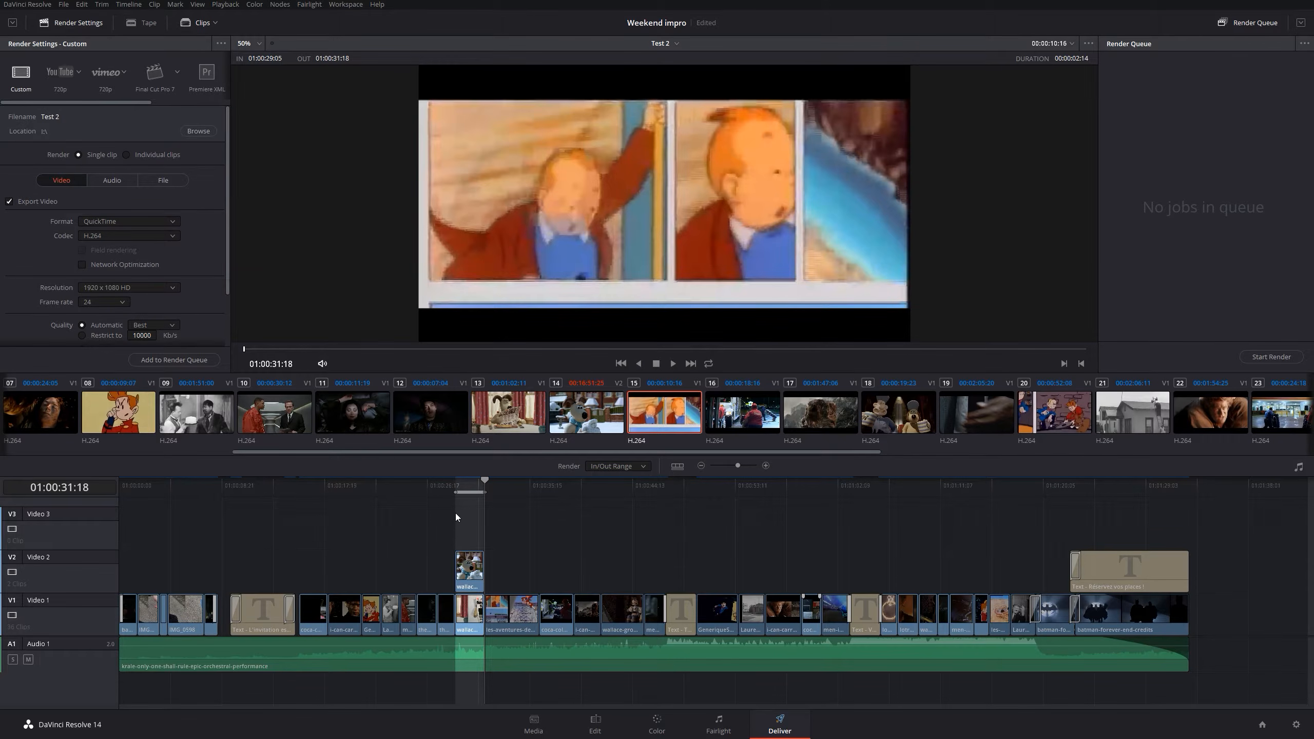
{"action": "key", "text": "alt+x"}
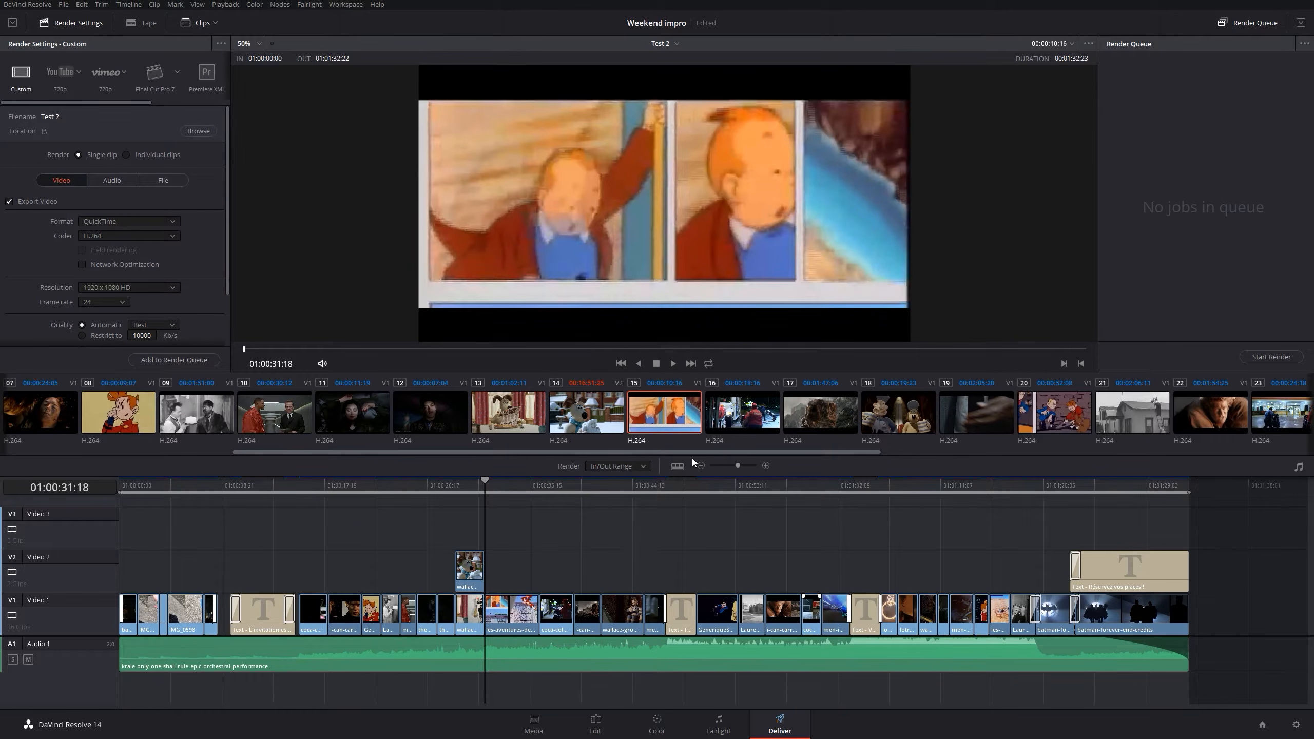
Step: Inspect several timeline clips through their thumbnails, ending on clip 17
{"action": "left_click", "coordinate": [679, 466]}
{"action": "left_click", "coordinate": [430, 413]}
{"action": "left_click", "coordinate": [274, 412]}
{"action": "left_click", "coordinate": [196, 413]}
{"action": "left_click", "coordinate": [124, 419]}
{"action": "left_click", "coordinate": [41, 413]}
{"action": "left_click", "coordinate": [352, 413]}
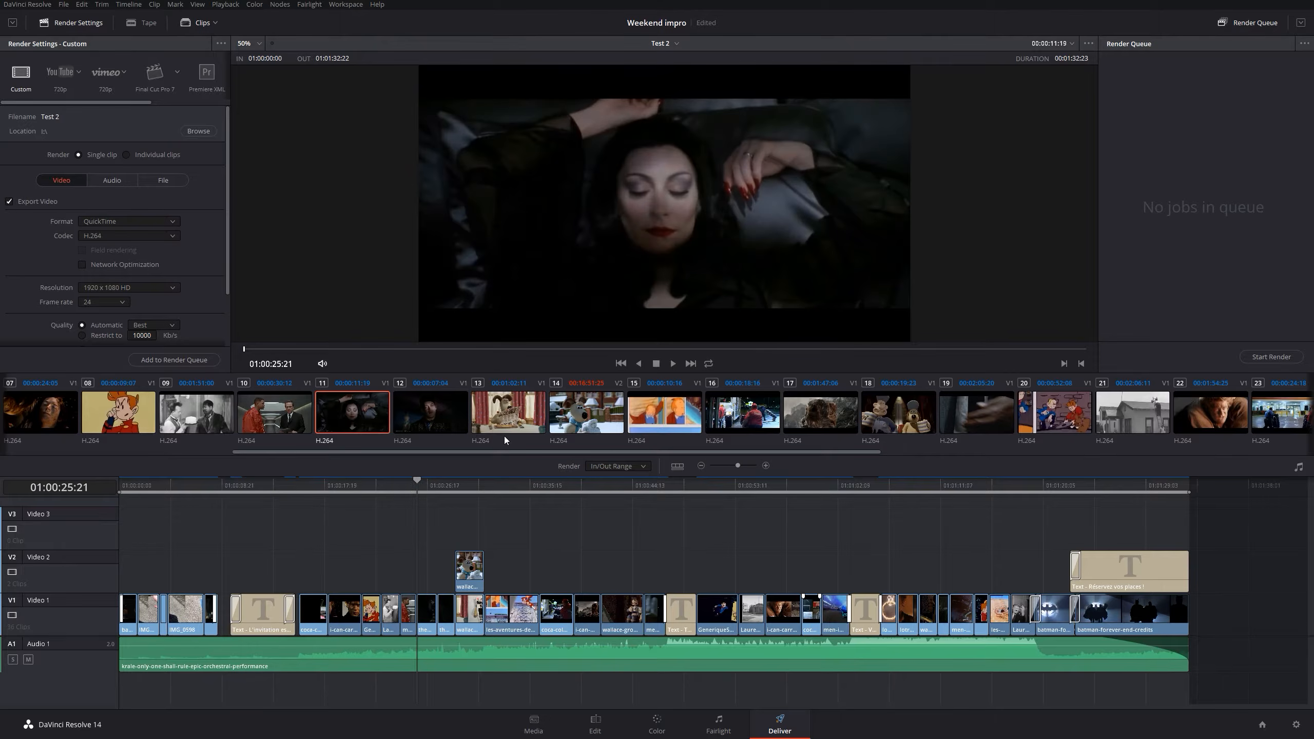
{"action": "left_click", "coordinate": [616, 426]}
{"action": "left_click", "coordinate": [664, 414]}
{"action": "left_click", "coordinate": [799, 414]}
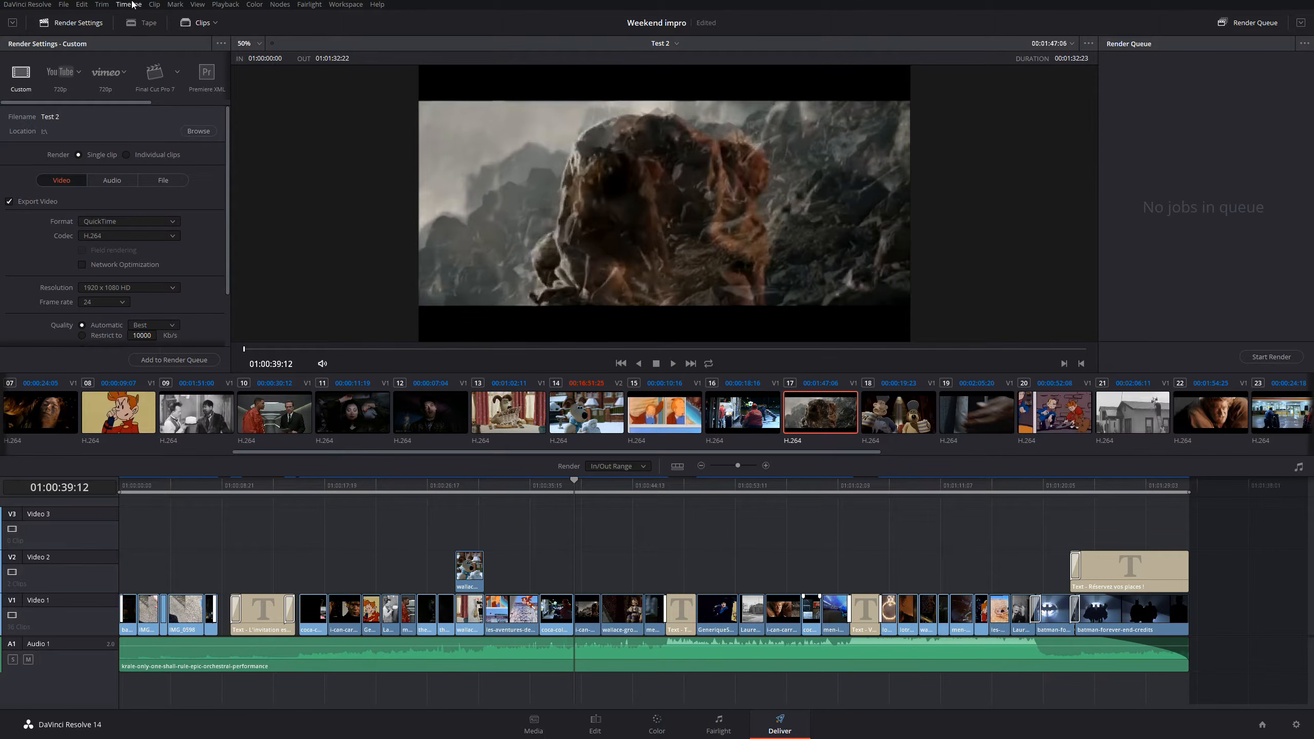
Step: Hide and restore the clip thumbnails, and try to switch the output to tape
{"action": "left_click", "coordinate": [194, 23]}
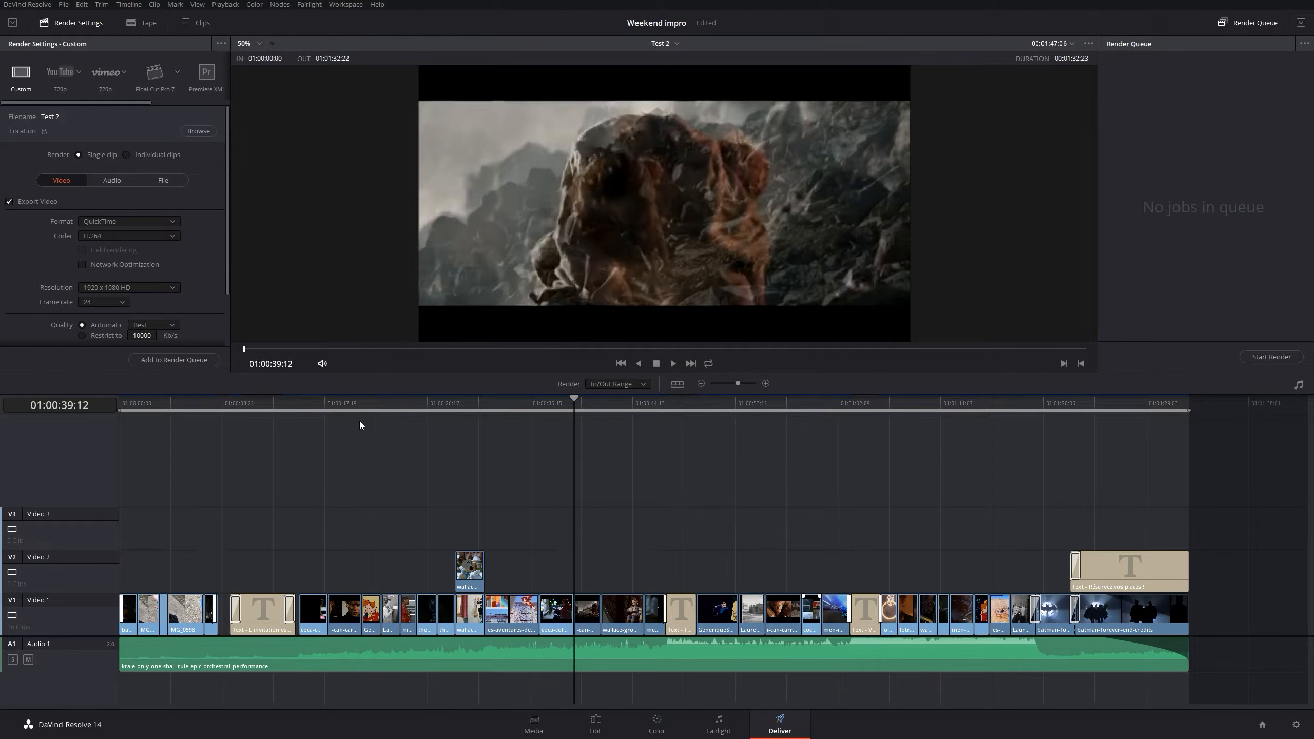
{"action": "left_click", "coordinate": [195, 23]}
{"action": "left_click", "coordinate": [141, 23]}
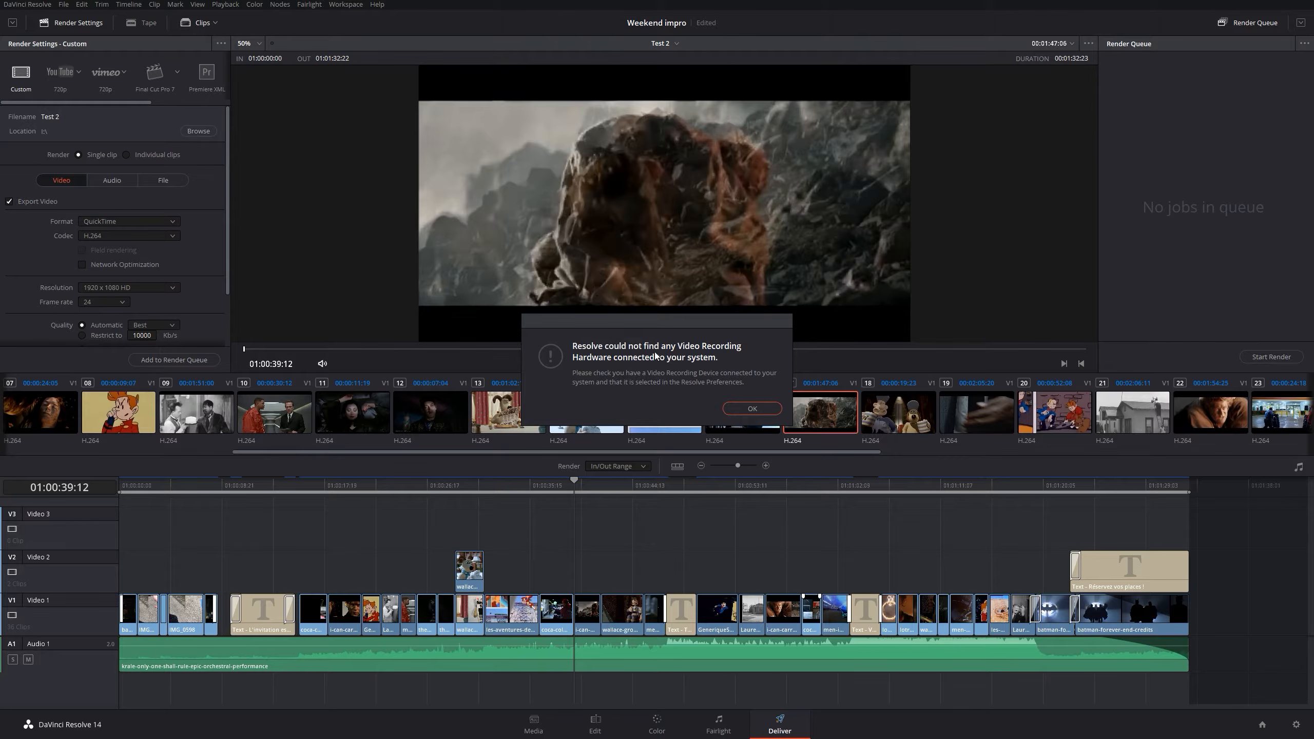
{"action": "left_click", "coordinate": [766, 412]}
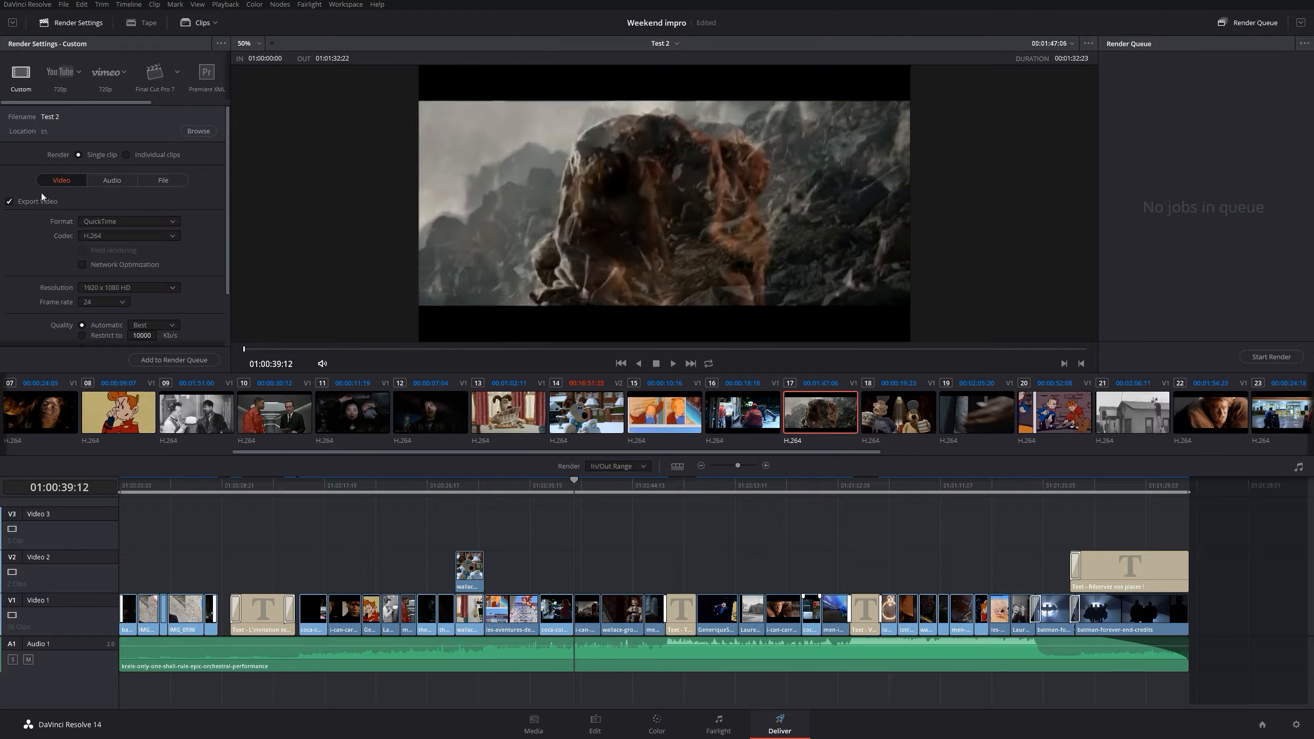
Step: Expand the render settings to full height and try the Final Cut Pro, Premiere XML and AVID AAF presets
{"action": "left_click", "coordinate": [10, 23]}
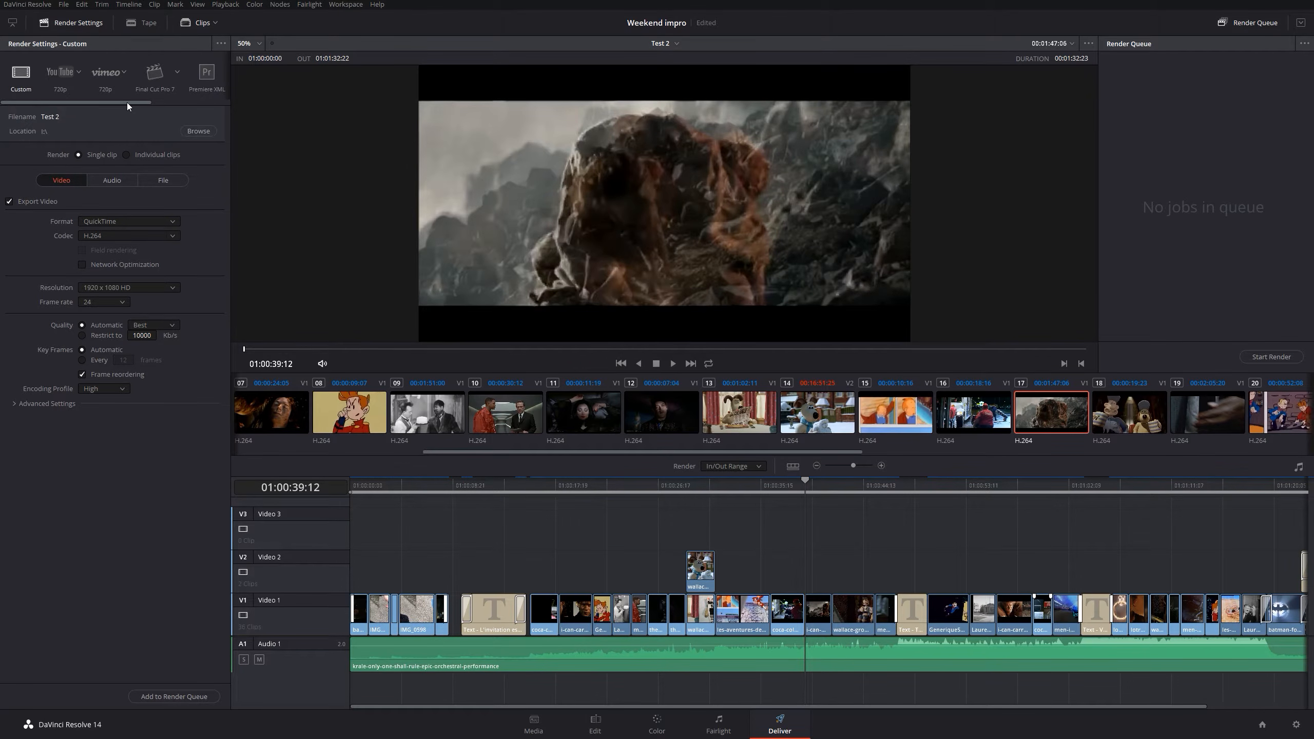
{"action": "left_click_drag", "start_coordinate": [127, 102], "coordinate": [171, 89]}
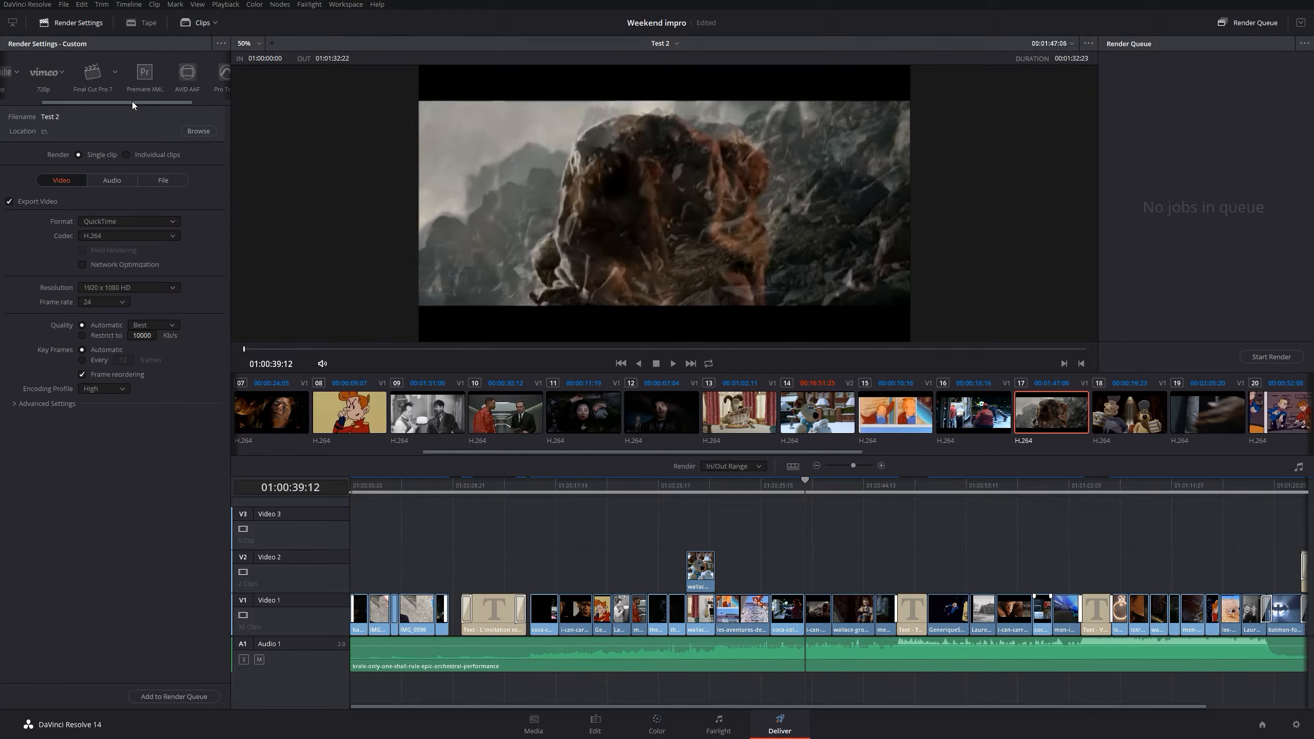
{"action": "left_click", "coordinate": [93, 71]}
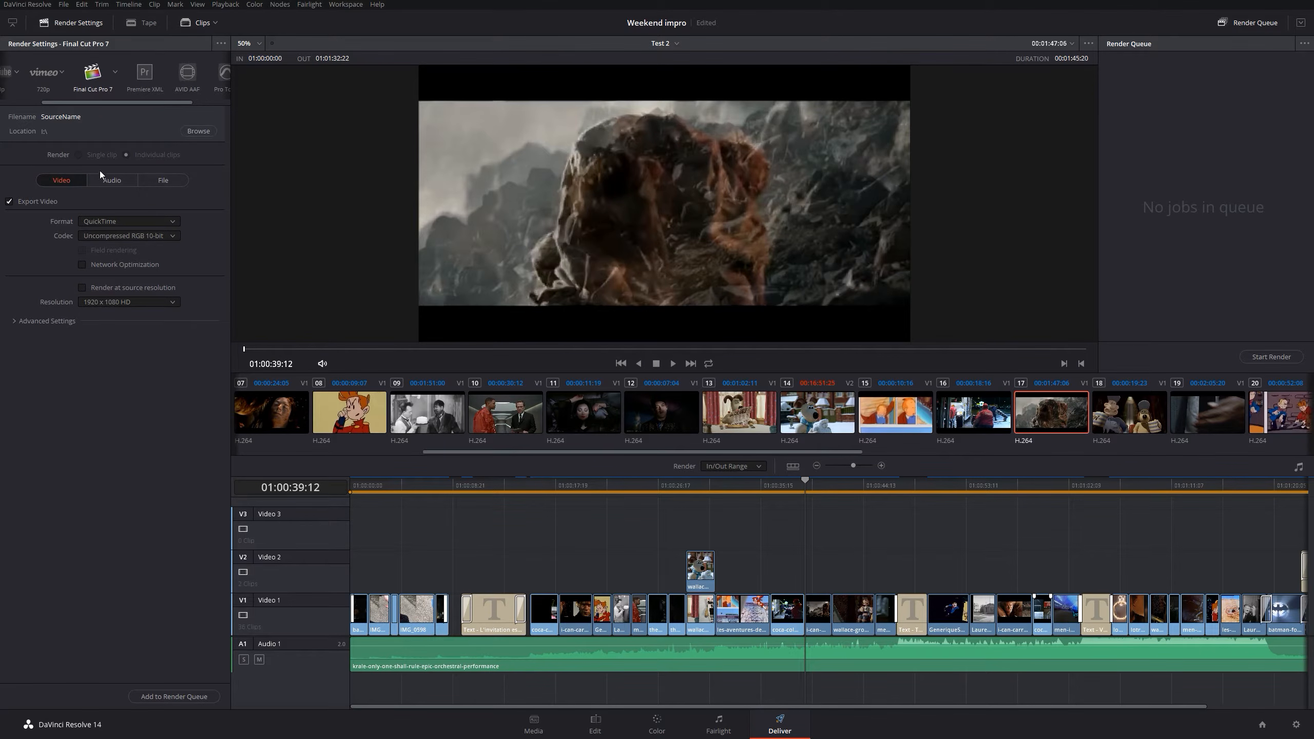
{"action": "left_click", "coordinate": [115, 70]}
{"action": "left_click", "coordinate": [103, 103]}
{"action": "left_click", "coordinate": [139, 76]}
{"action": "left_click", "coordinate": [188, 73]}
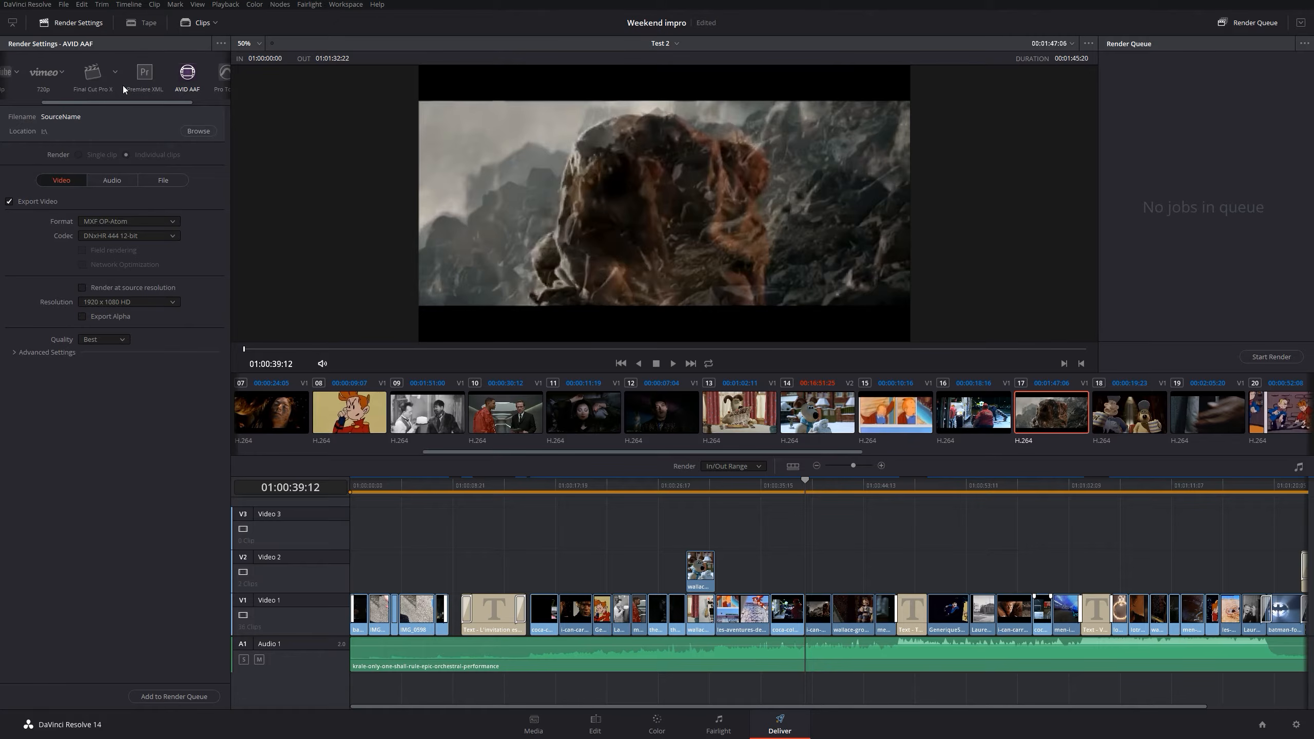
Step: Try the Pro Tools and Audio Only render presets
{"action": "left_click_drag", "start_coordinate": [146, 103], "coordinate": [240, 113]}
{"action": "left_click", "coordinate": [170, 72]}
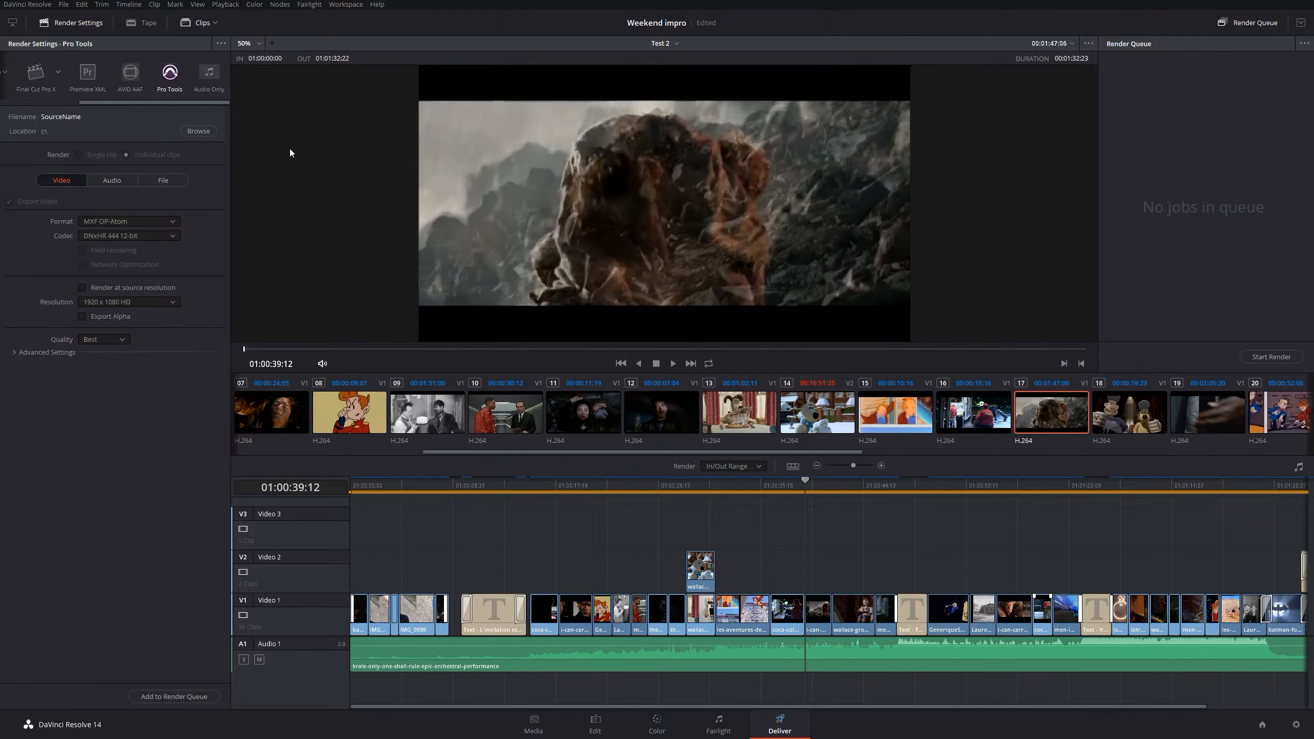
{"action": "left_click", "coordinate": [212, 69]}
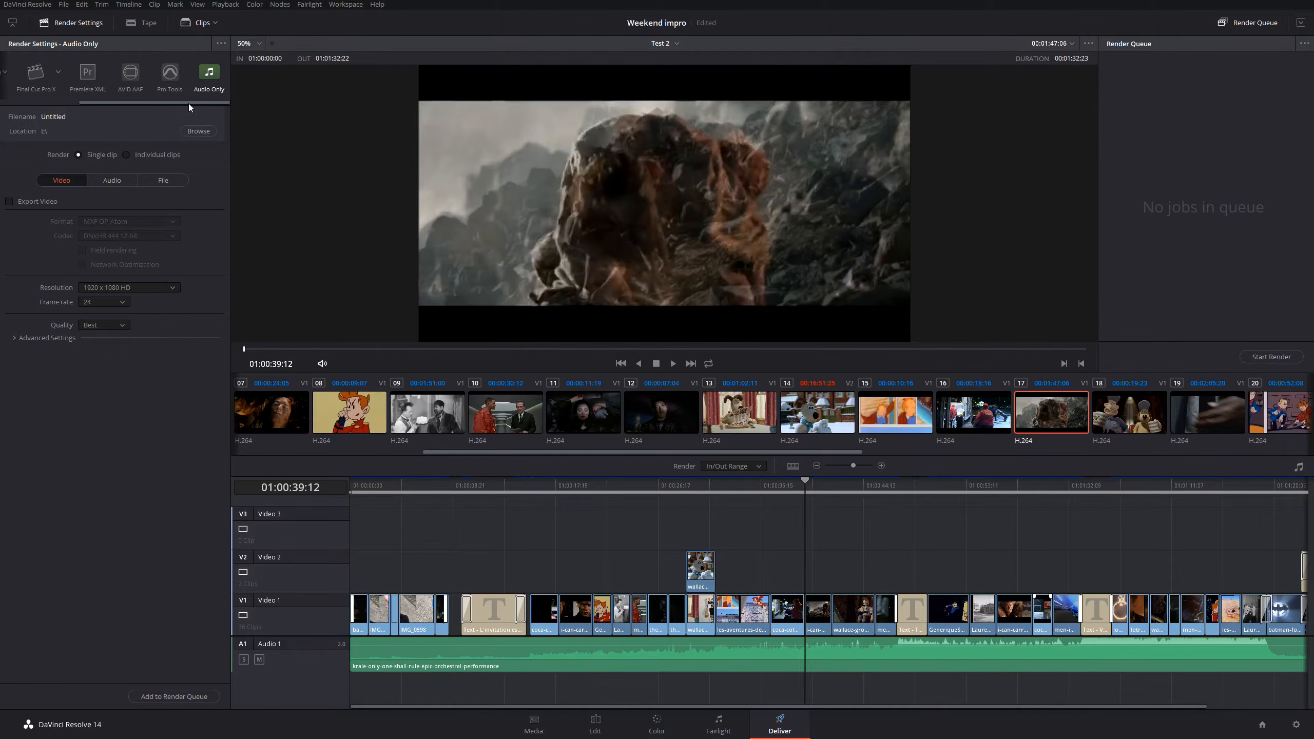
{"action": "left_click_drag", "start_coordinate": [190, 105], "coordinate": [50, 108]}
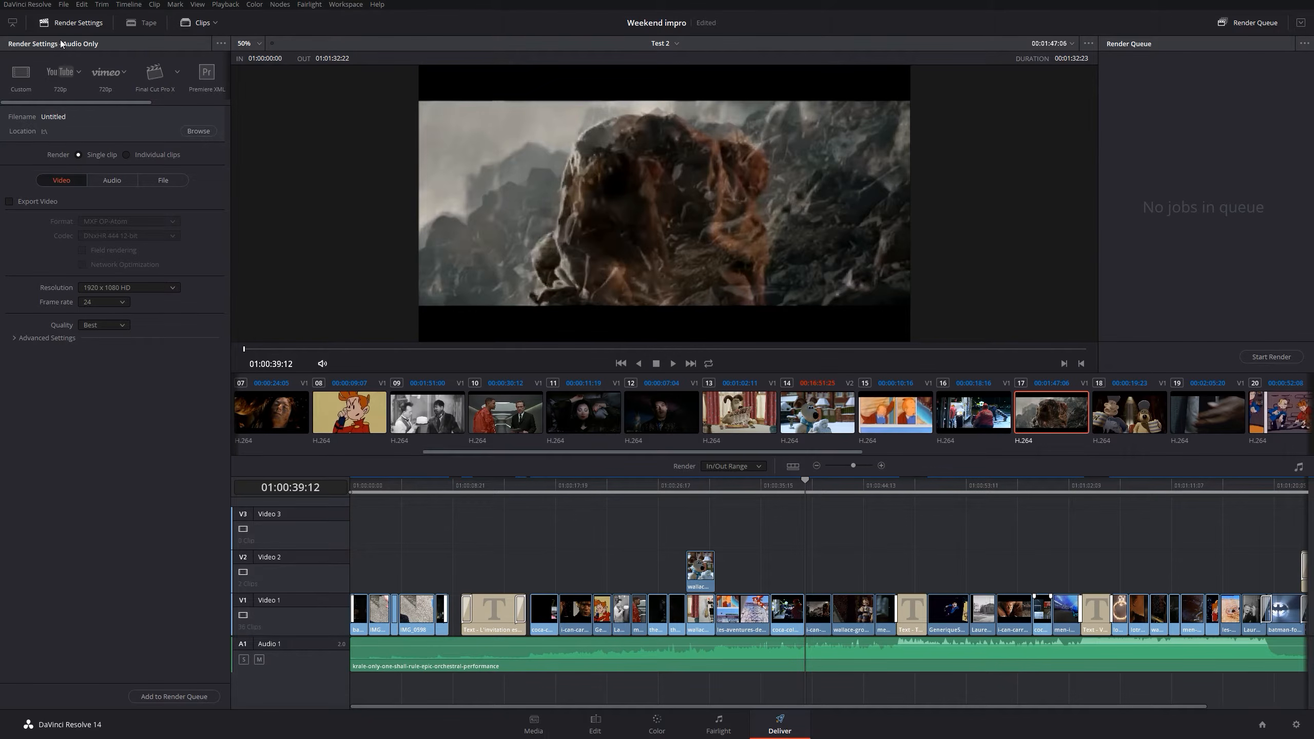
Step: Try the Vimeo and YouTube 720p render presets and return to the Custom preset
{"action": "left_click", "coordinate": [109, 73]}
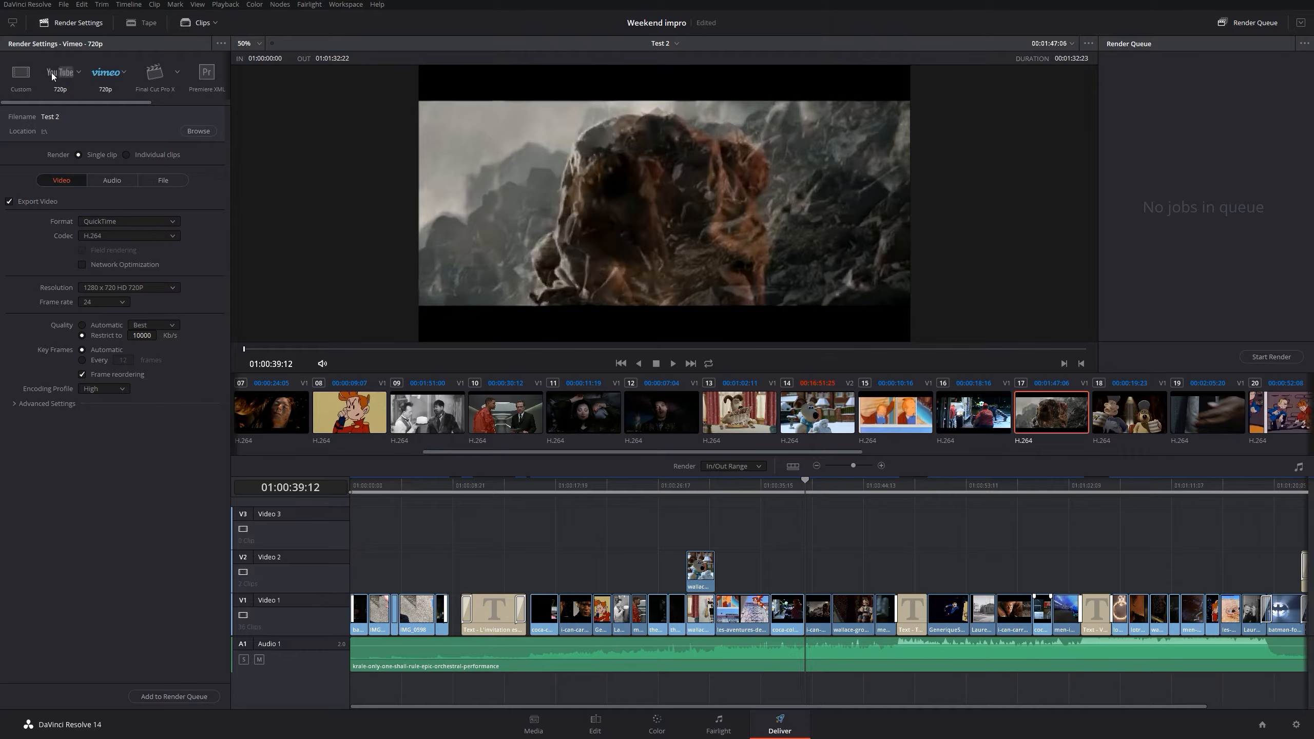
{"action": "left_click", "coordinate": [52, 72]}
{"action": "left_click", "coordinate": [20, 72]}
Step: Set the render location to the Test MCRes folder on the BACK_UP_B (H:) drive and choose rendering as individual clips
{"action": "left_click", "coordinate": [197, 131]}
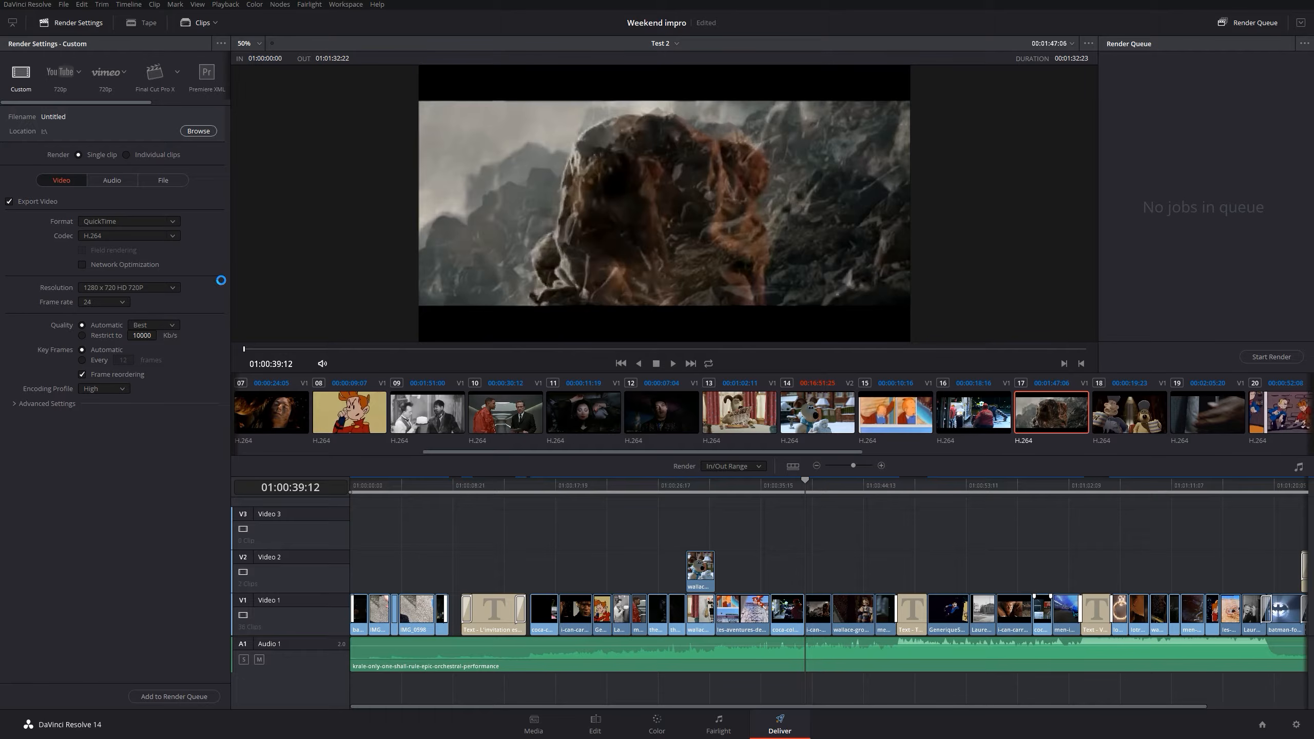
{"action": "left_click", "coordinate": [576, 322]}
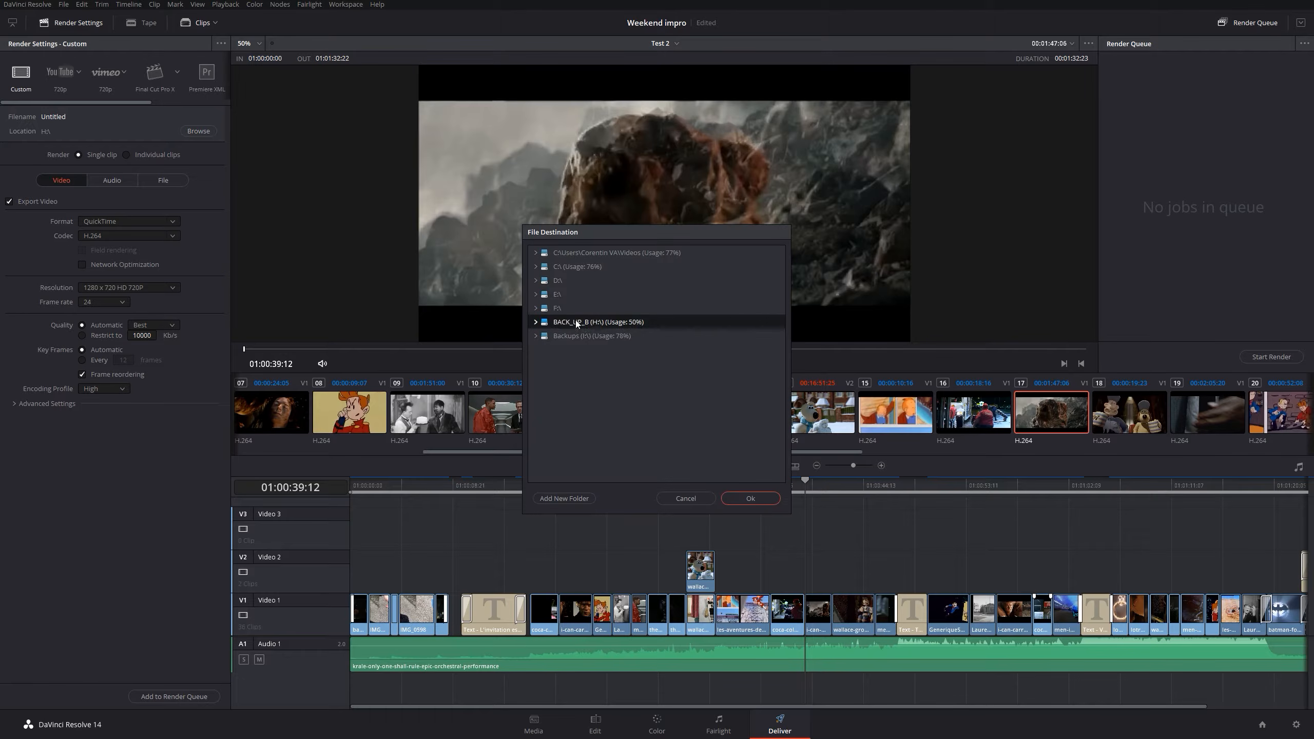
{"action": "left_click", "coordinate": [535, 322]}
{"action": "left_click", "coordinate": [560, 350]}
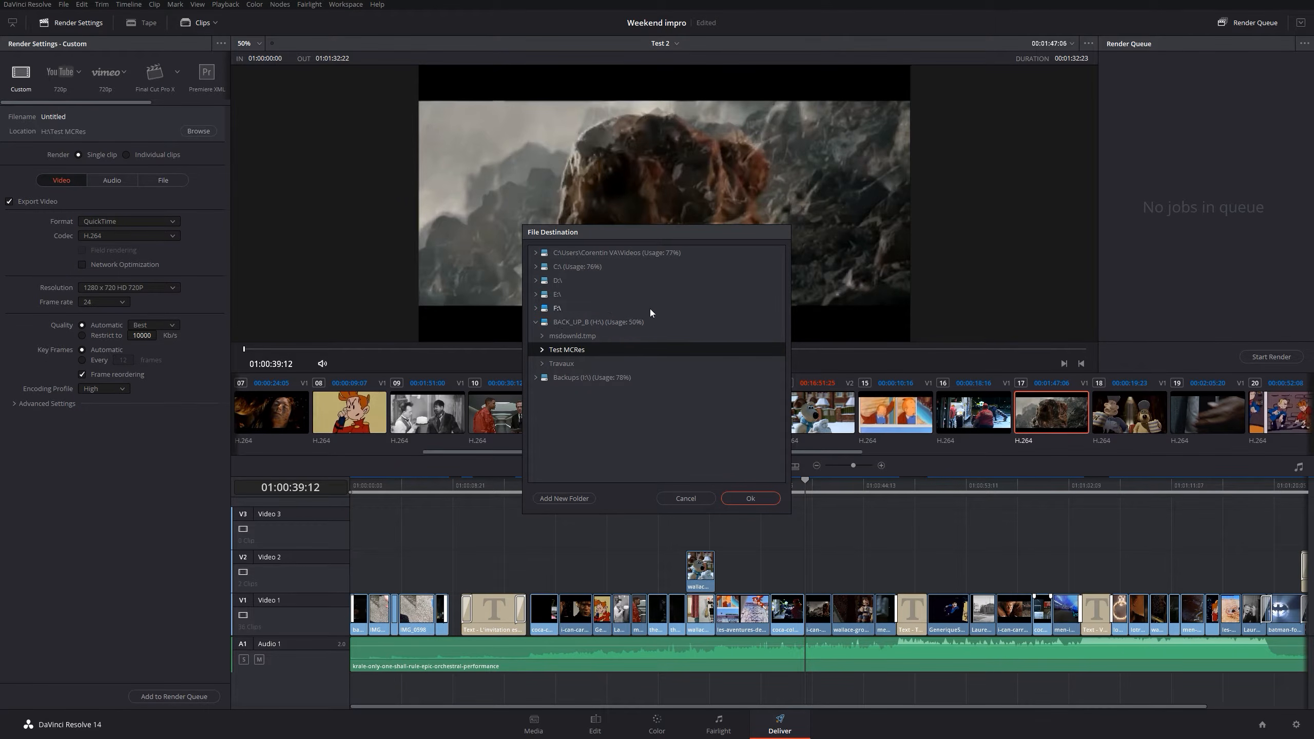
{"action": "left_click", "coordinate": [748, 498]}
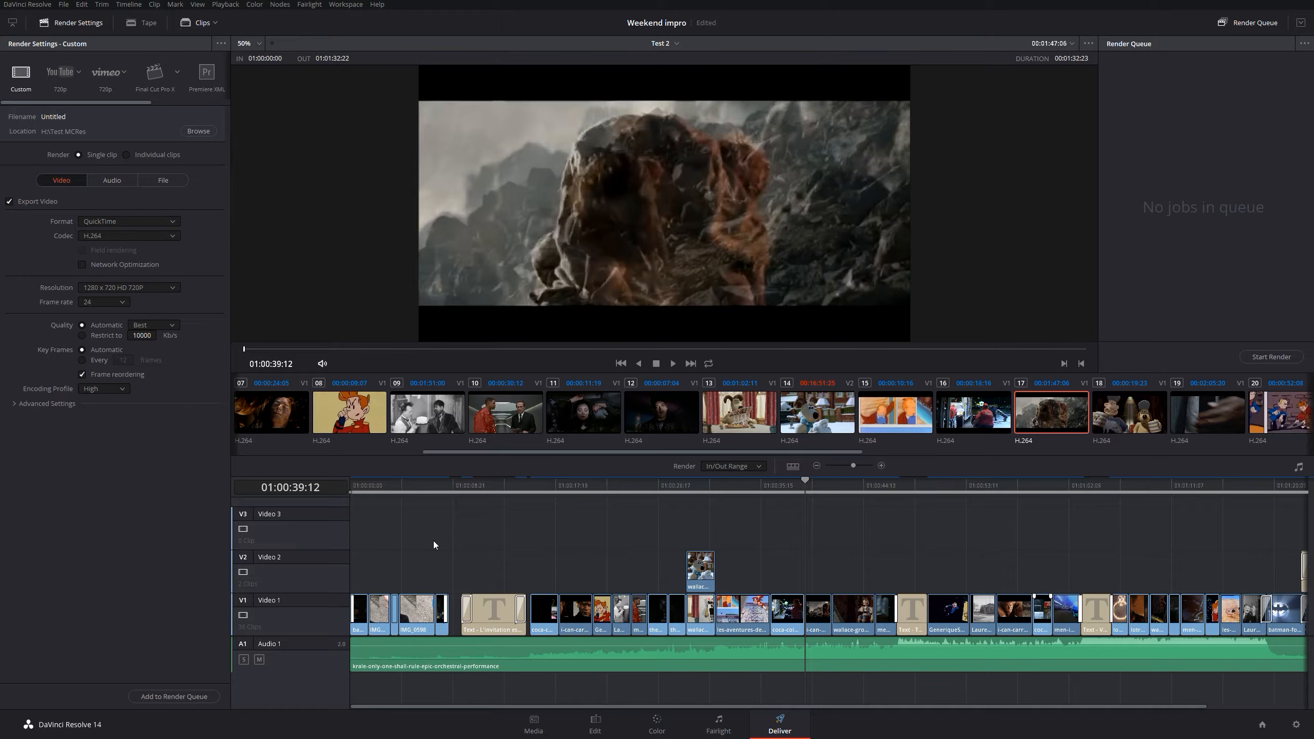
{"action": "left_click", "coordinate": [130, 150]}
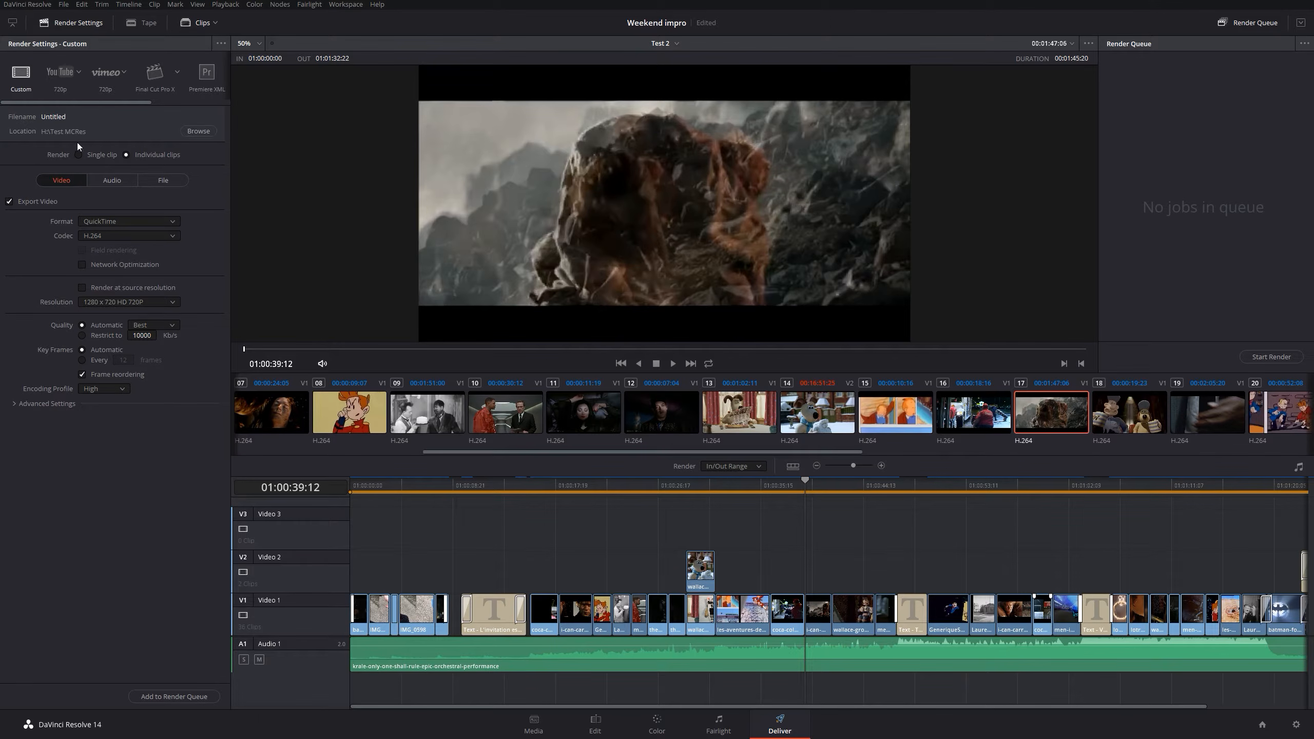
Step: Try single-clip rendering and the Vimeo, Final Cut Pro and Premiere XML presets, then return to the Custom preset
{"action": "left_click", "coordinate": [78, 157]}
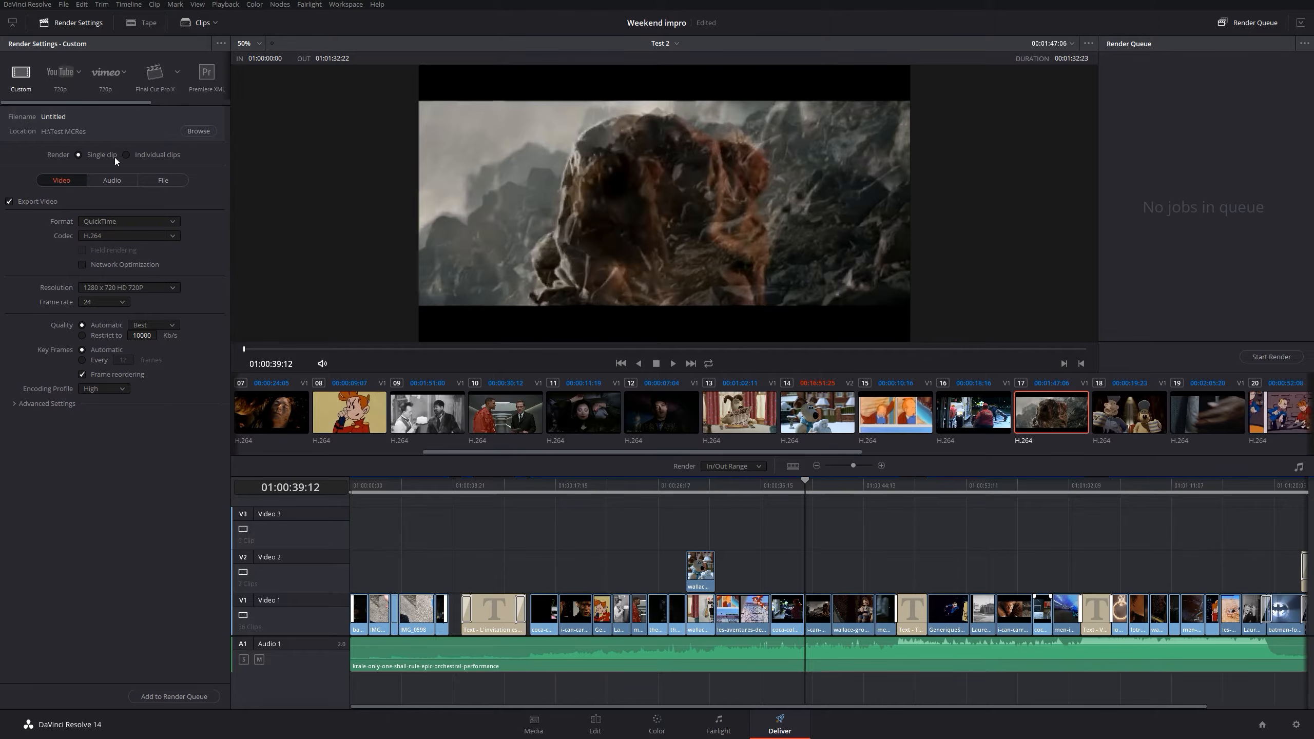
{"action": "left_click", "coordinate": [107, 75]}
{"action": "left_click", "coordinate": [156, 74]}
{"action": "left_click", "coordinate": [200, 82]}
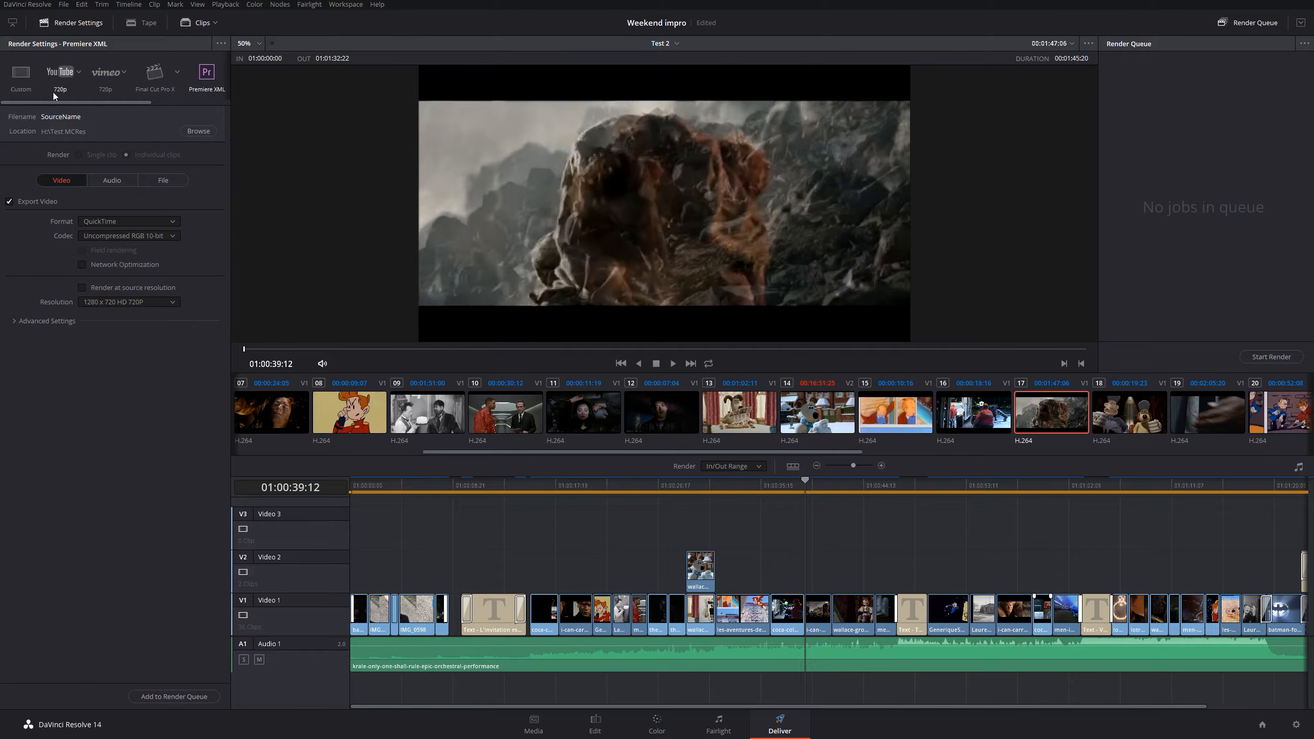
{"action": "left_click", "coordinate": [20, 72]}
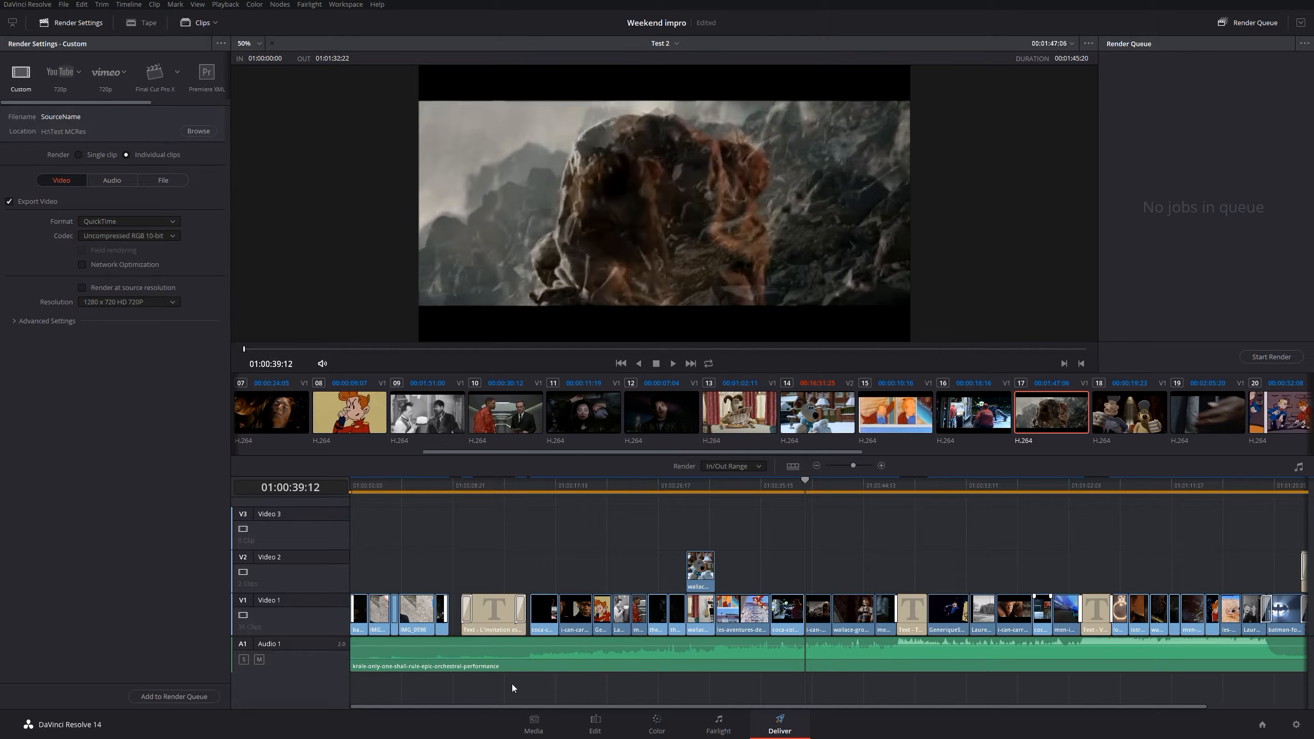
Step: On the Media page, browse the BACK_UP_B (H:) drive to the transcoded video clip folder under Travaux, COLOR CORRECTION
{"action": "left_click", "coordinate": [535, 726]}
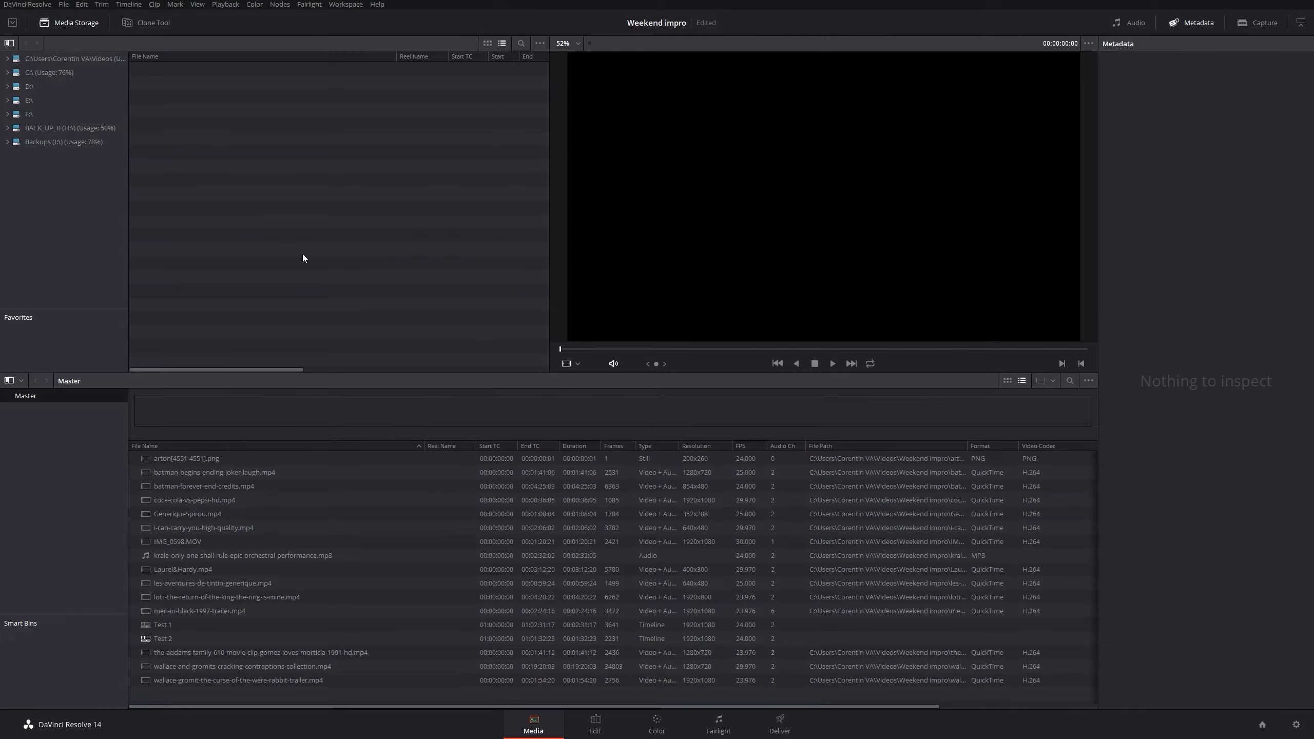
{"action": "left_click", "coordinate": [62, 146]}
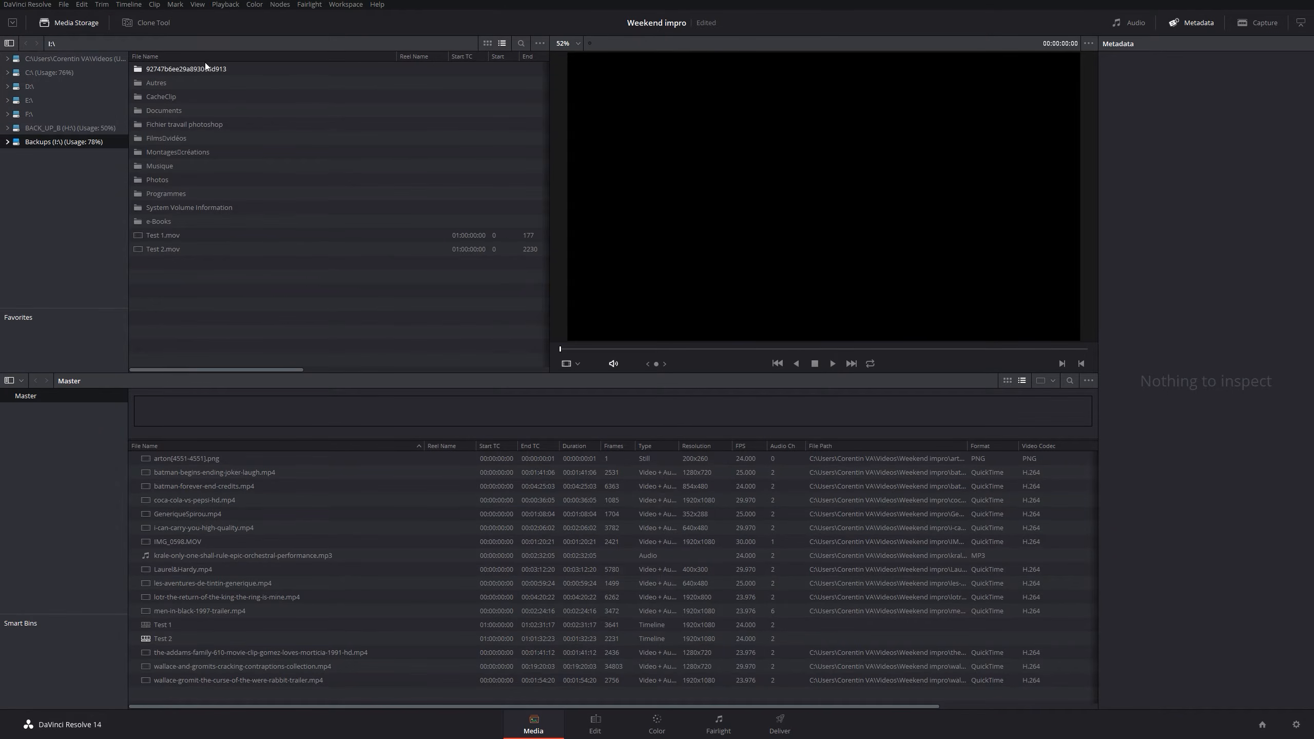
{"action": "left_click", "coordinate": [61, 124]}
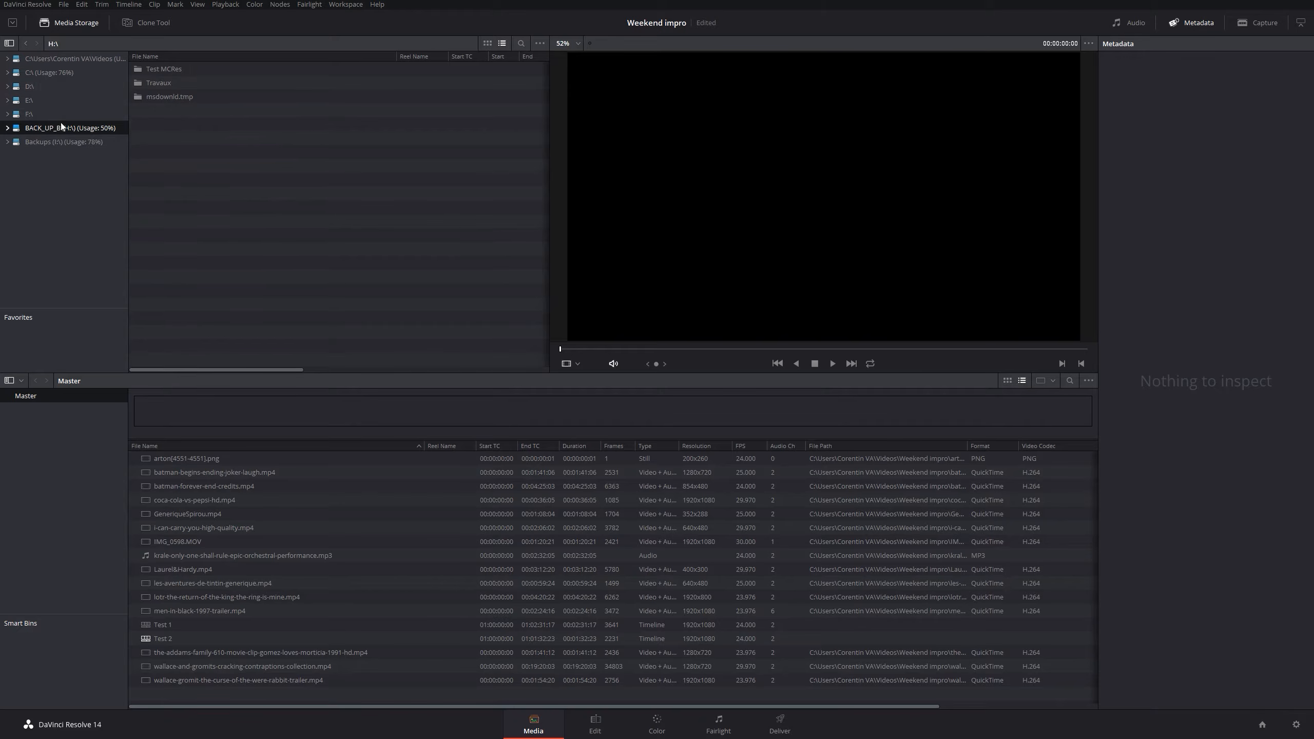
{"action": "double_click", "coordinate": [158, 83]}
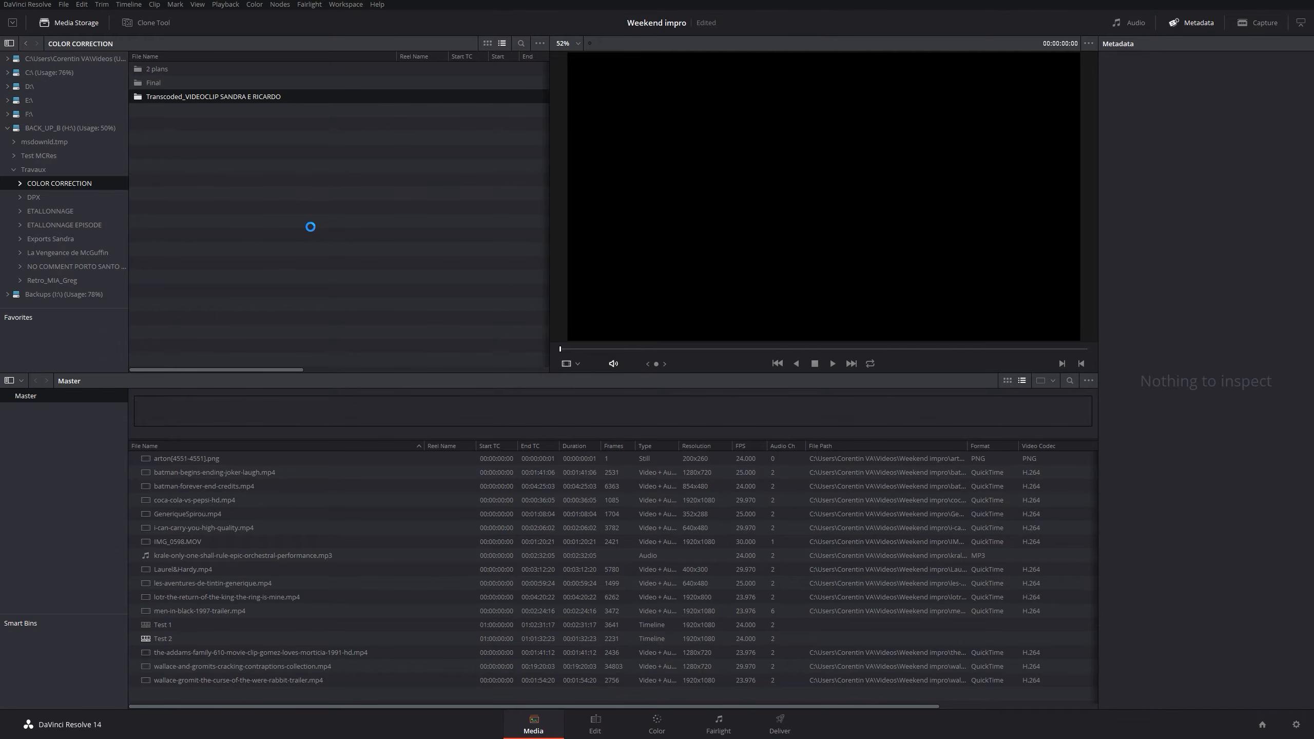
Step: Look through the transcoded MXF clips in the folder and preview several of them in the viewer
{"action": "scroll", "coordinate": [343, 257], "scroll_direction": "down", "scroll_amount": 5}
{"action": "scroll", "coordinate": [343, 257], "scroll_direction": "down", "scroll_amount": 3}
{"action": "left_click", "coordinate": [309, 268]}
{"action": "left_click", "coordinate": [334, 243]}
{"action": "scroll", "coordinate": [312, 312], "scroll_direction": "down", "scroll_amount": 3}
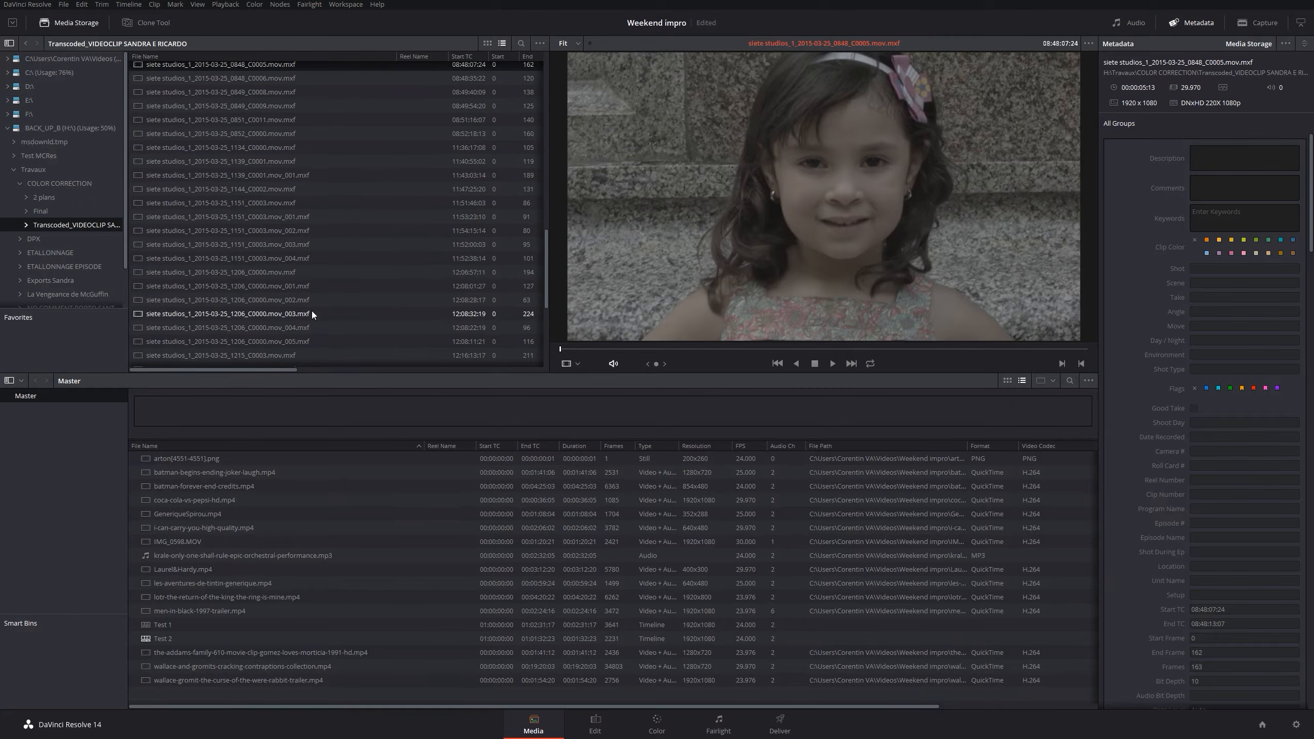
{"action": "left_click", "coordinate": [329, 259]}
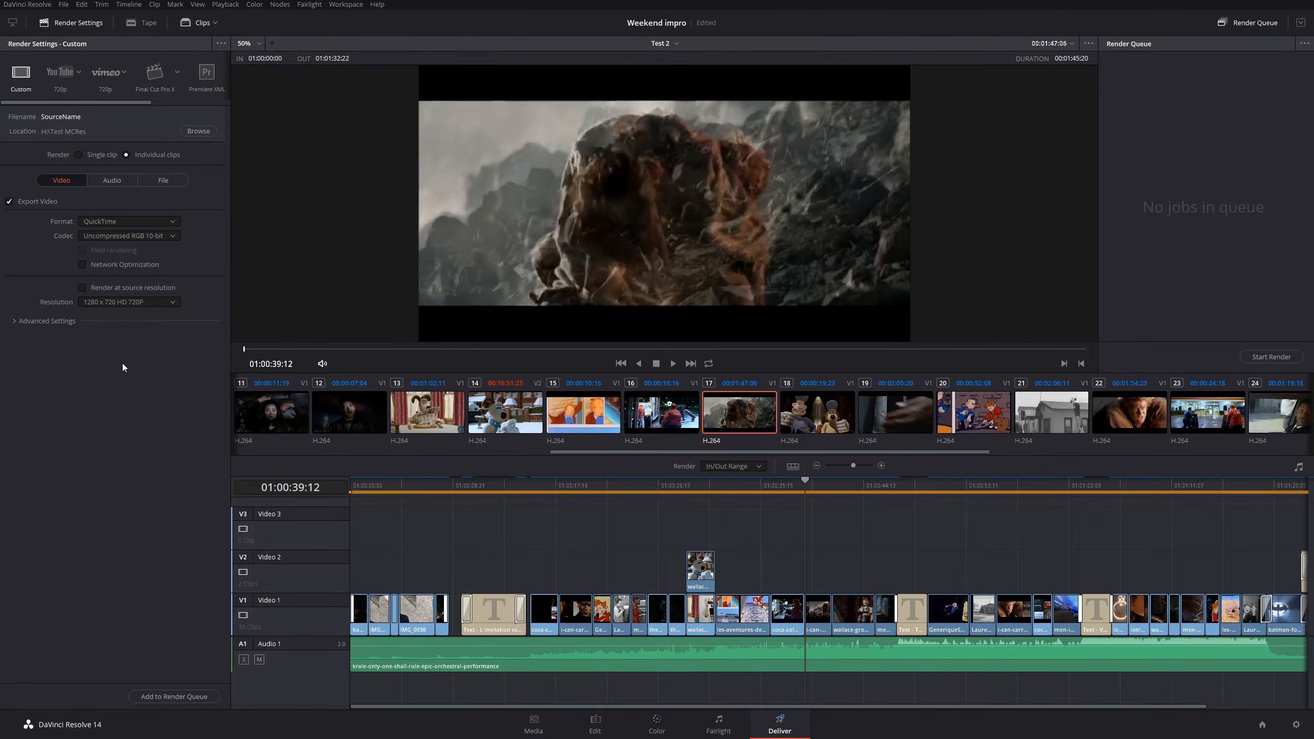
Step: Choose rendering as a single clip and expand the advanced video settings on the Deliver page
{"action": "left_click", "coordinate": [78, 155]}
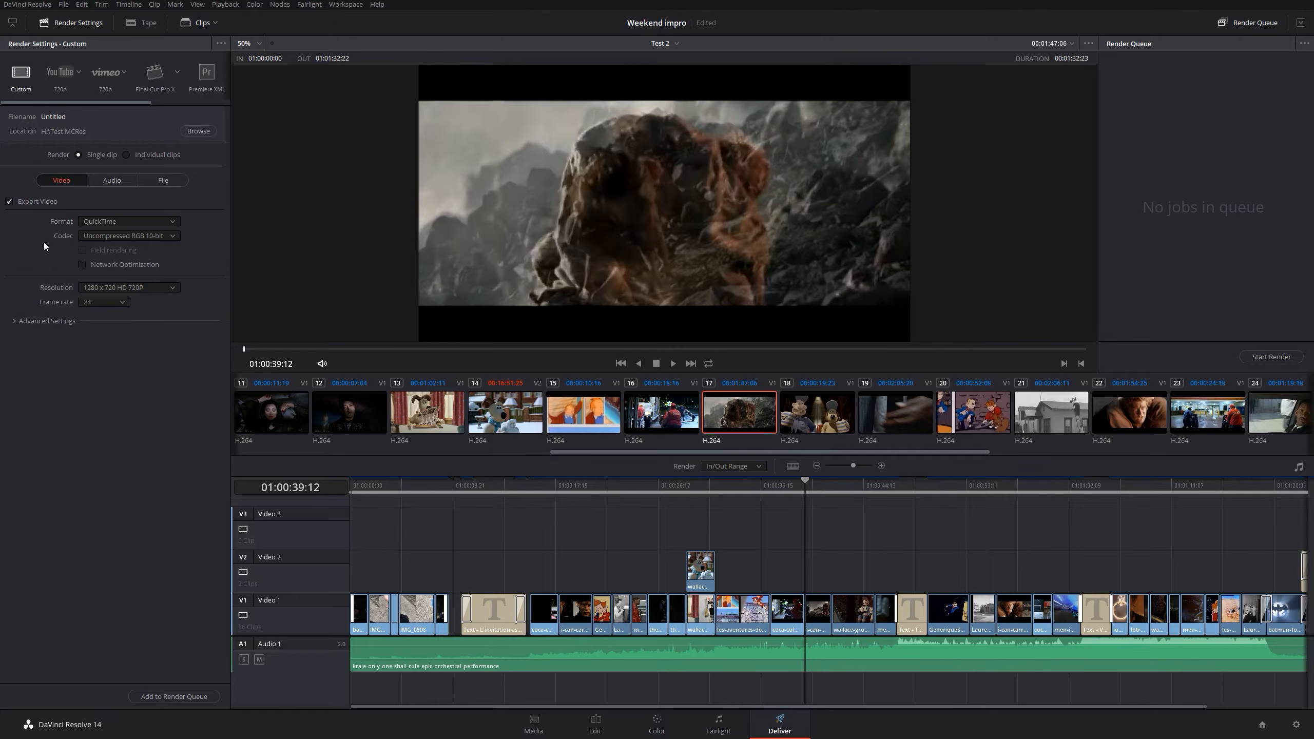
{"action": "left_click", "coordinate": [21, 322]}
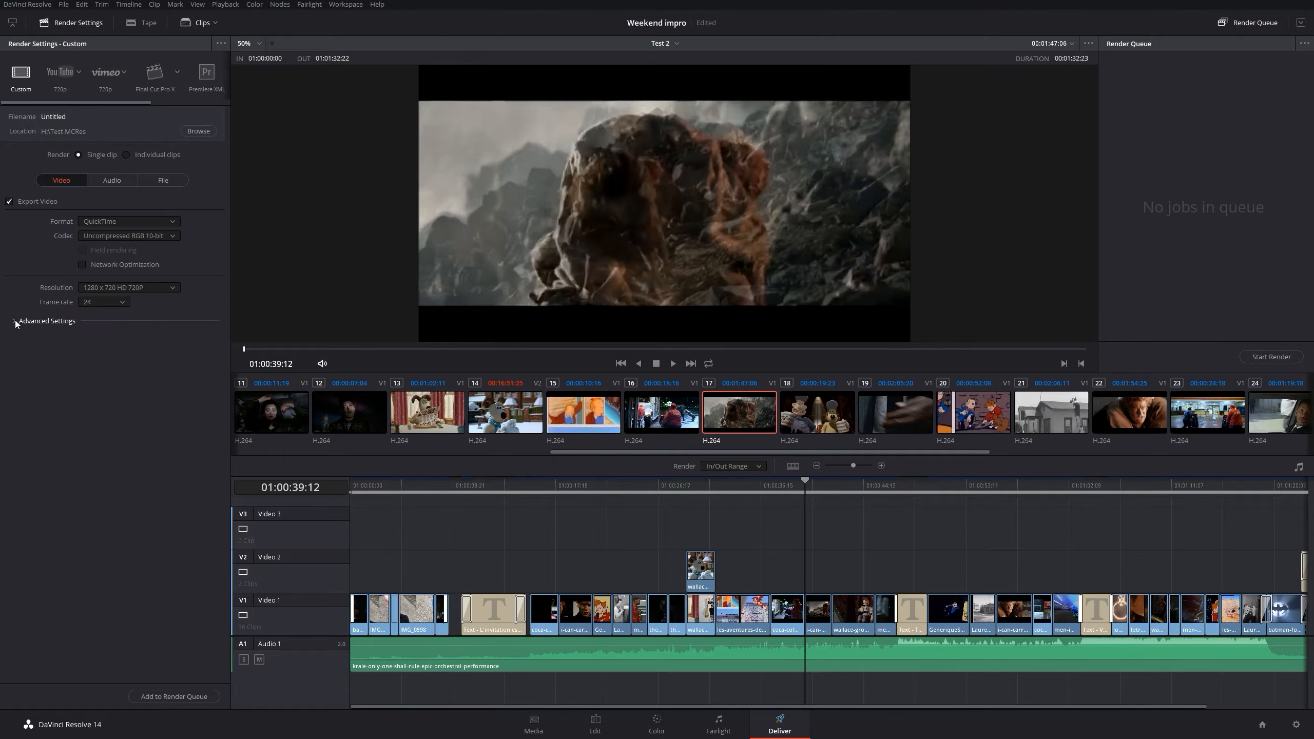
Step: Review the Audio and File render settings and return to the Video settings
{"action": "left_click", "coordinate": [95, 176]}
{"action": "left_click", "coordinate": [182, 175]}
{"action": "left_click", "coordinate": [65, 183]}
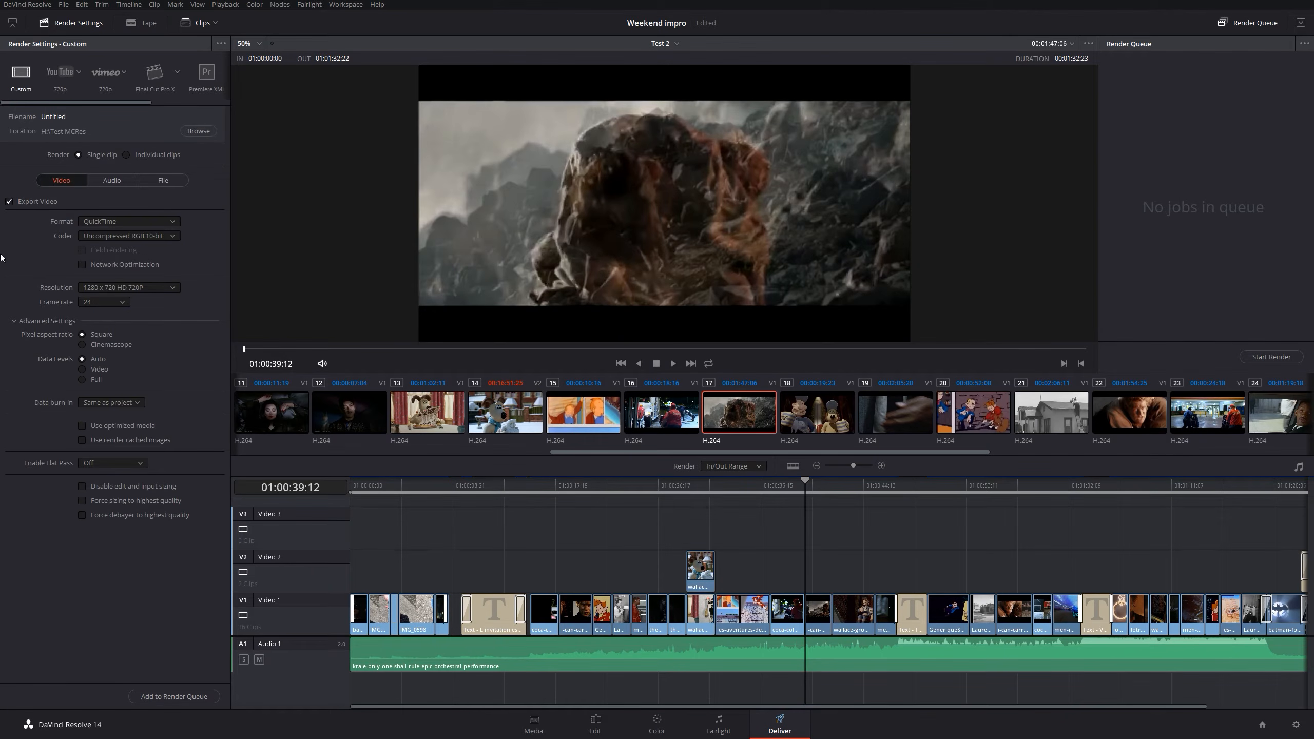
{"action": "left_click", "coordinate": [106, 175]}
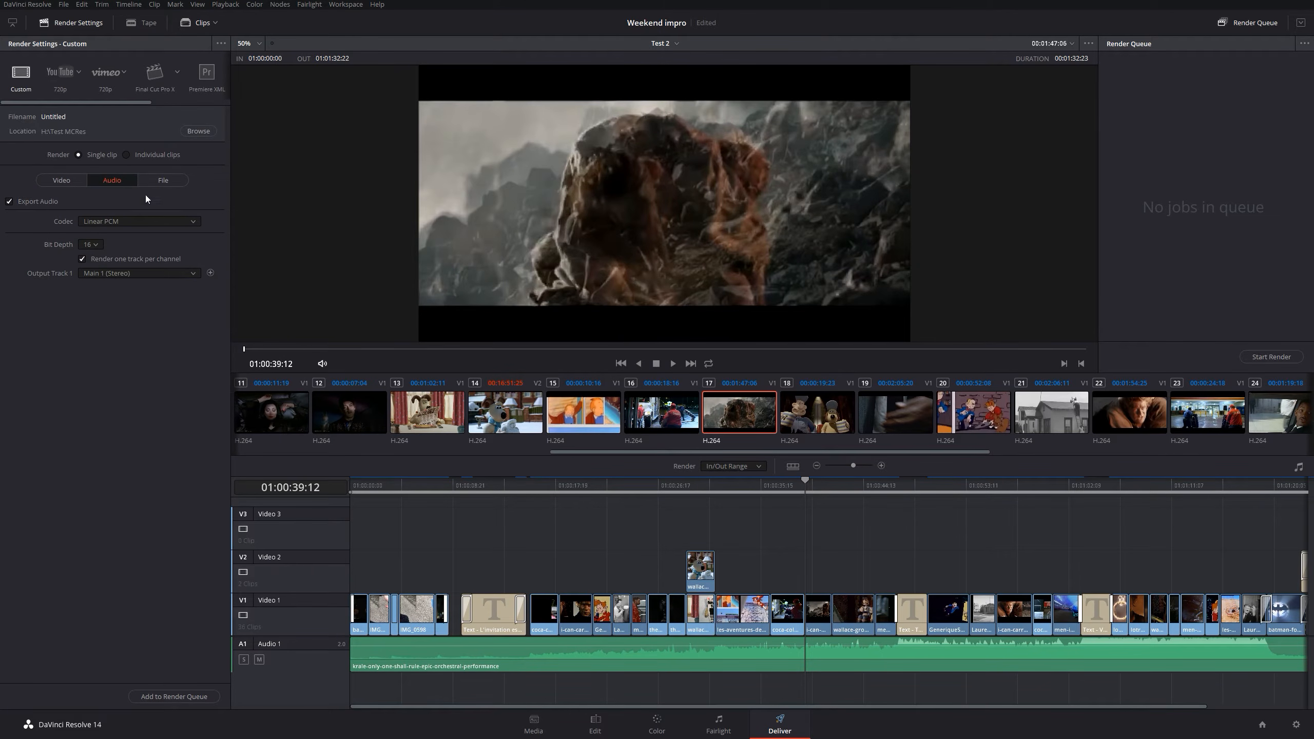
{"action": "left_click", "coordinate": [158, 180]}
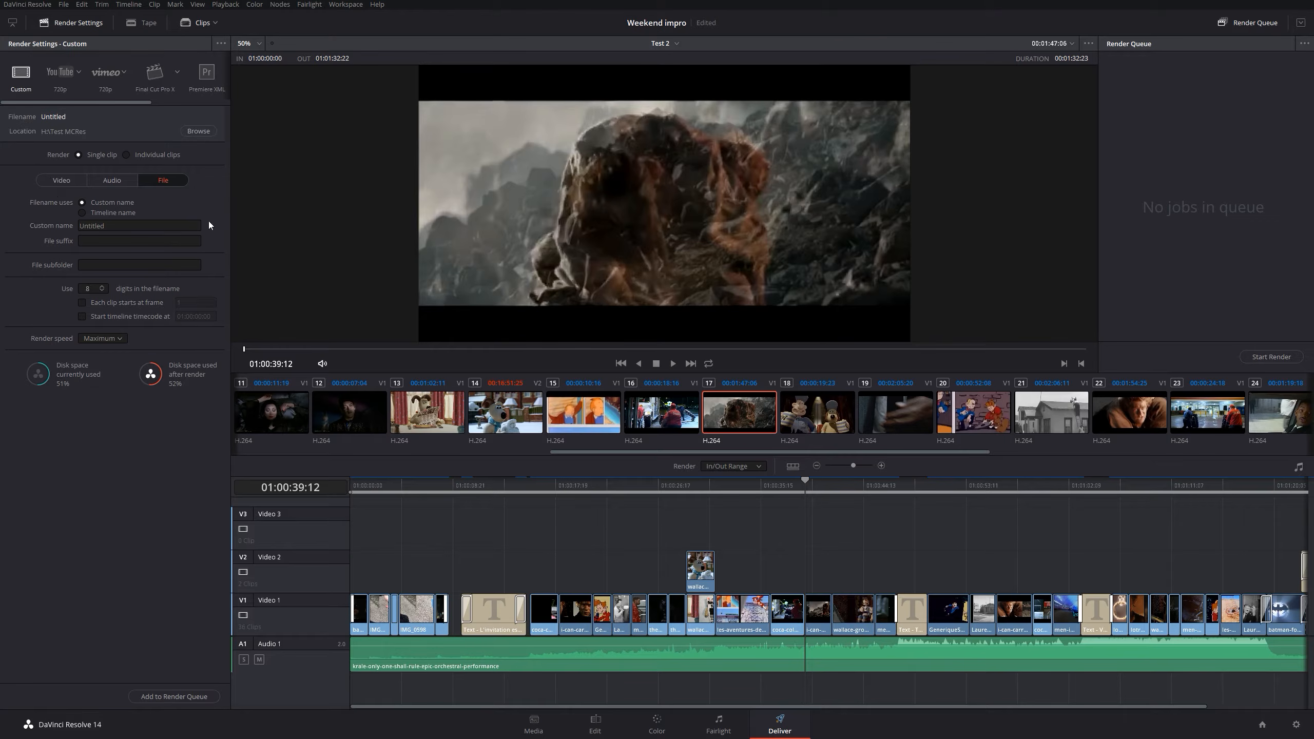
{"action": "left_click", "coordinate": [60, 182]}
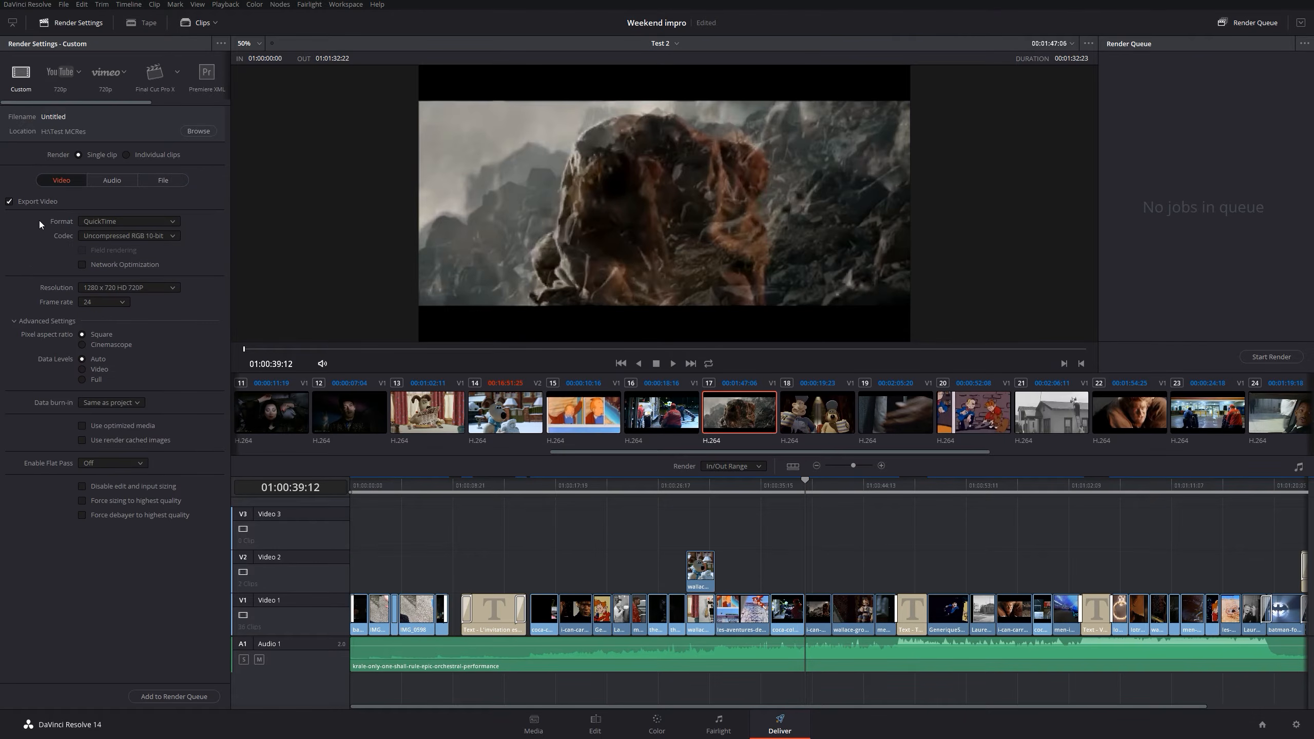
Step: Turn off video export, check the audio render settings, and turn video export back on
{"action": "left_click", "coordinate": [10, 202]}
{"action": "left_click", "coordinate": [100, 181]}
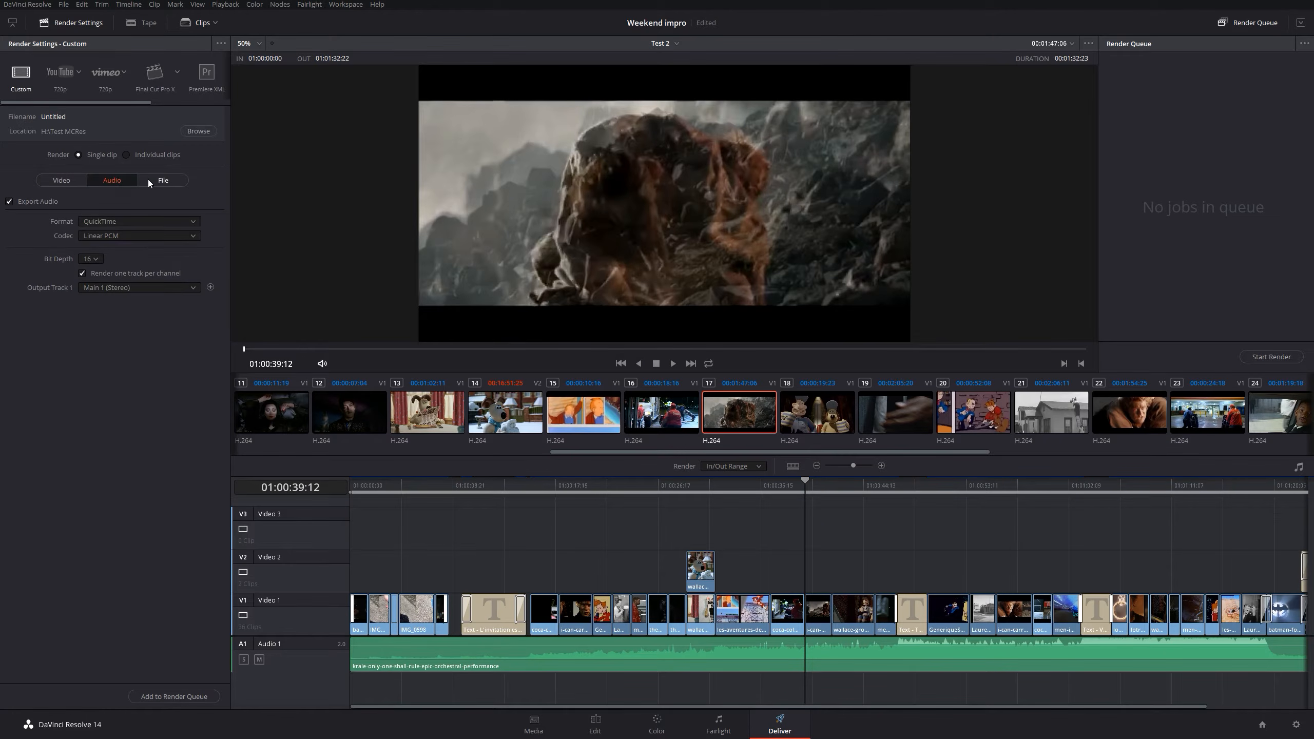
{"action": "left_click", "coordinate": [62, 181]}
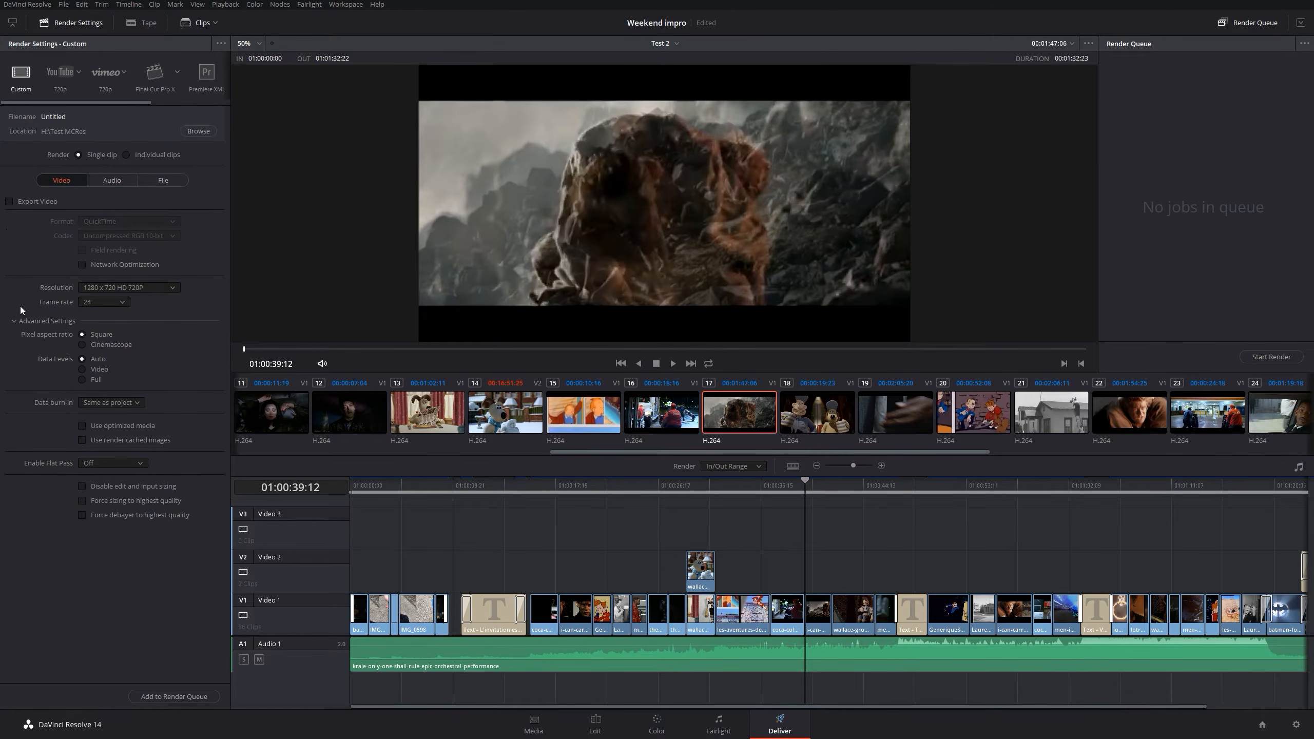
{"action": "left_click", "coordinate": [9, 202]}
Step: Set the render format to MP4 with the H.264 codec
{"action": "left_click", "coordinate": [146, 220]}
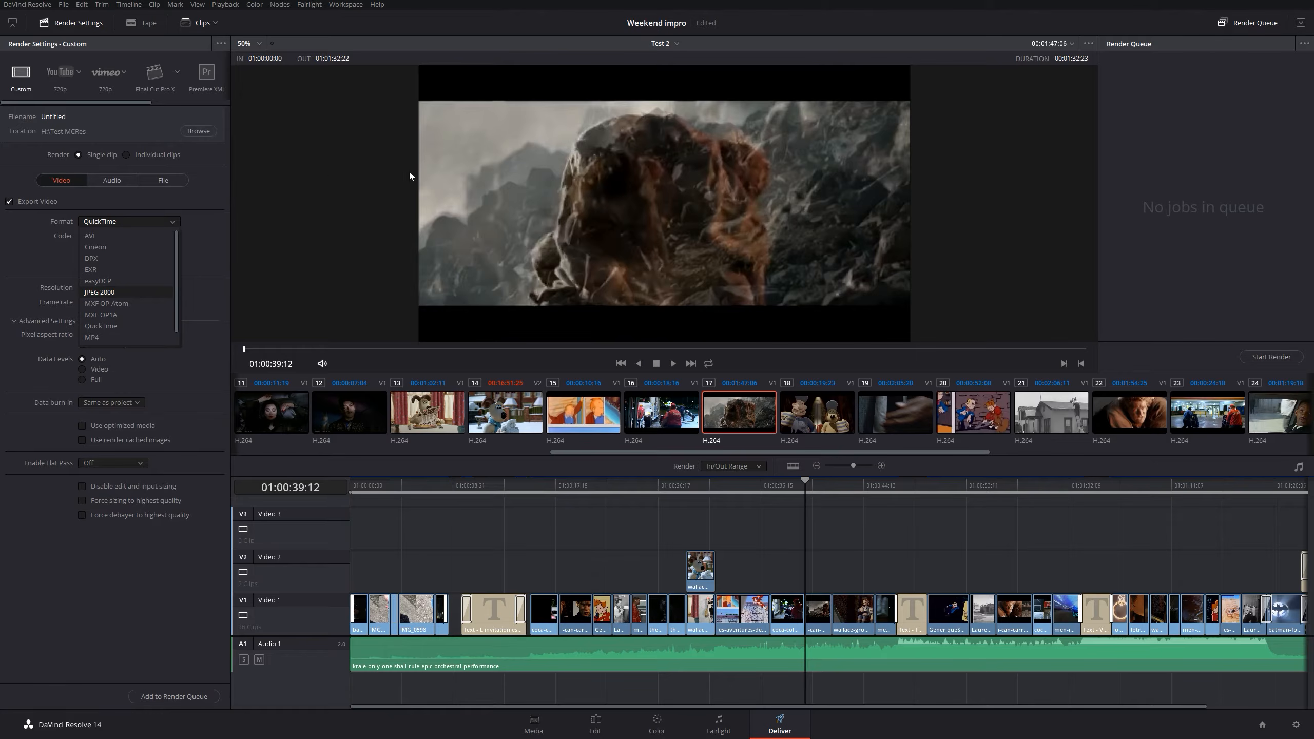
{"action": "scroll", "coordinate": [152, 256], "scroll_direction": "down", "scroll_amount": 1}
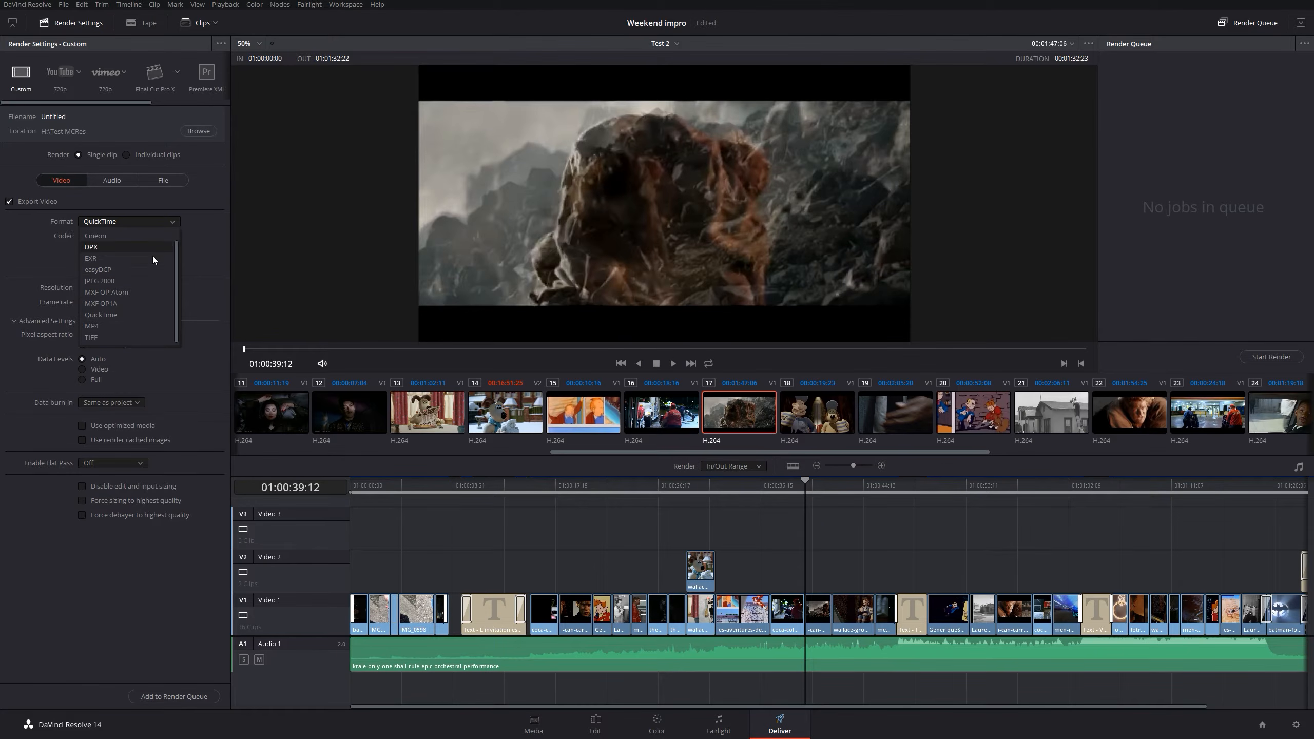
{"action": "left_click", "coordinate": [117, 327]}
{"action": "left_click", "coordinate": [126, 234]}
{"action": "left_click", "coordinate": [123, 250]}
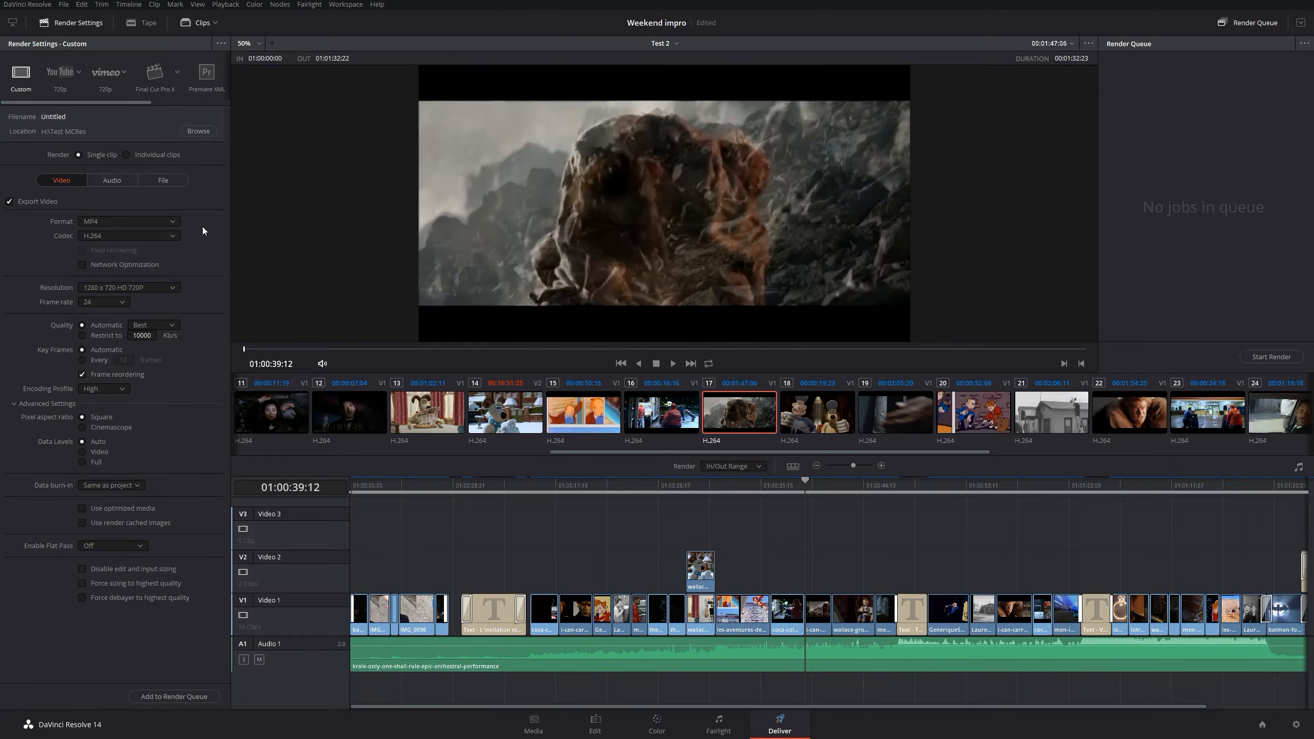
Step: Apply the YouTube 1080p render preset and check its format and codec settings
{"action": "left_click", "coordinate": [75, 72]}
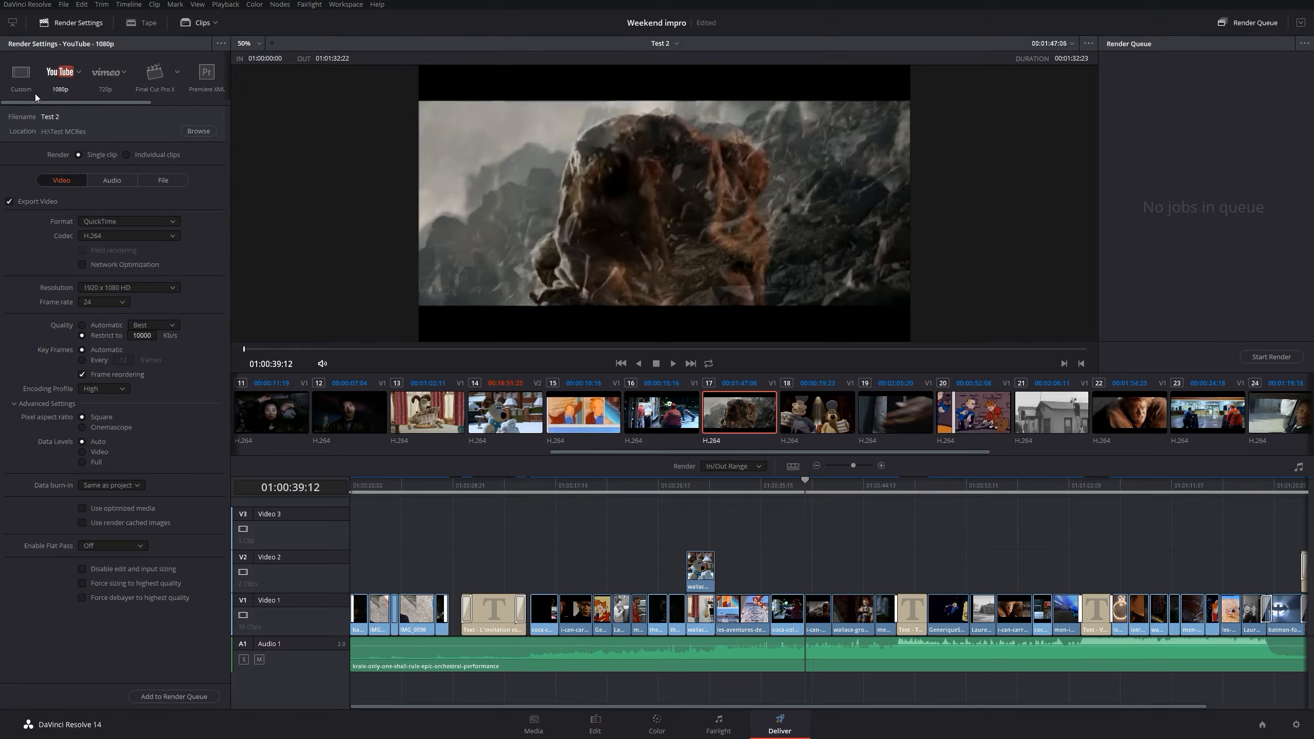
{"action": "left_click", "coordinate": [65, 92]}
{"action": "left_click", "coordinate": [66, 103]}
{"action": "left_click", "coordinate": [128, 221]}
{"action": "left_click", "coordinate": [117, 235]}
Step: Save the project and return to the Custom render preset
{"action": "key", "text": "ctrl+s"}
{"action": "left_click", "coordinate": [23, 73]}
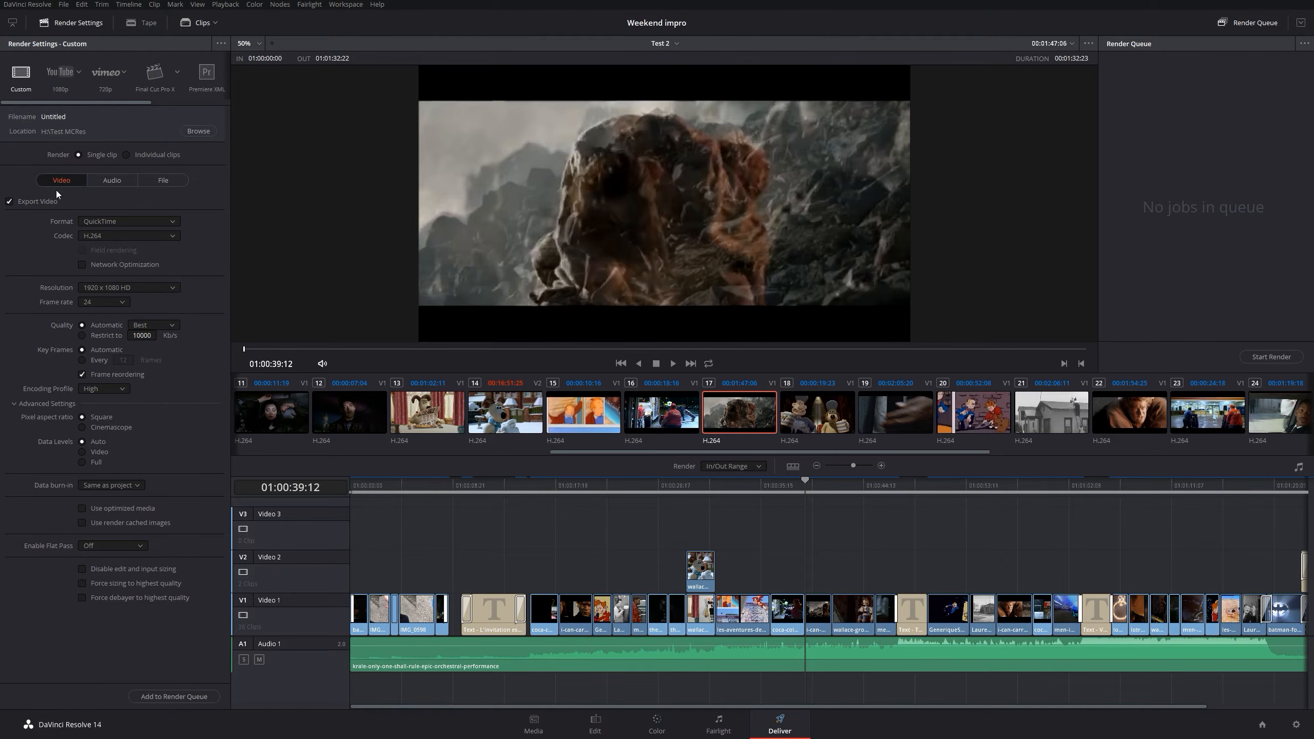
Step: Examine the codecs available for the QuickTime format, including the GoPro CineForm, DNxHD, DNxHR, Grass Valley and uncompressed options
{"action": "left_click", "coordinate": [159, 224]}
{"action": "left_click", "coordinate": [154, 223]}
{"action": "left_click", "coordinate": [146, 238]}
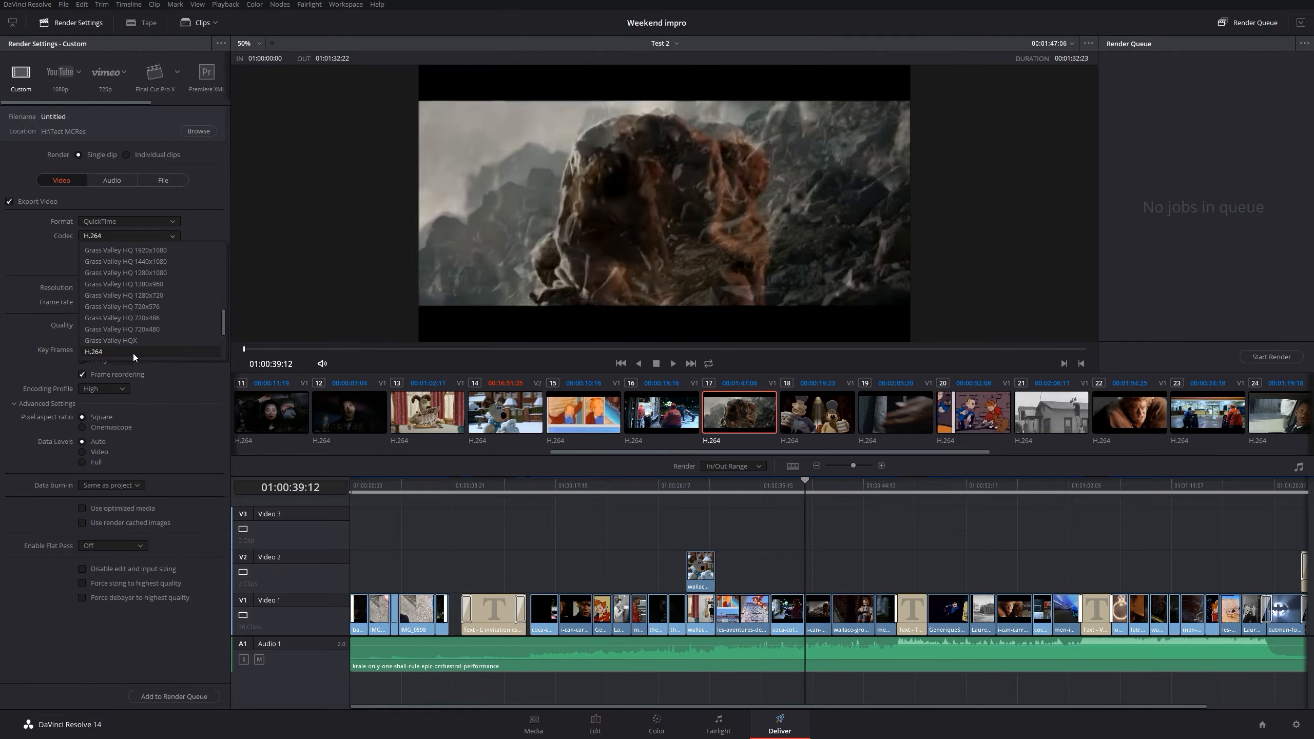
{"action": "scroll", "coordinate": [133, 354], "scroll_direction": "down", "scroll_amount": 2}
{"action": "scroll", "coordinate": [133, 353], "scroll_direction": "up", "scroll_amount": 1}
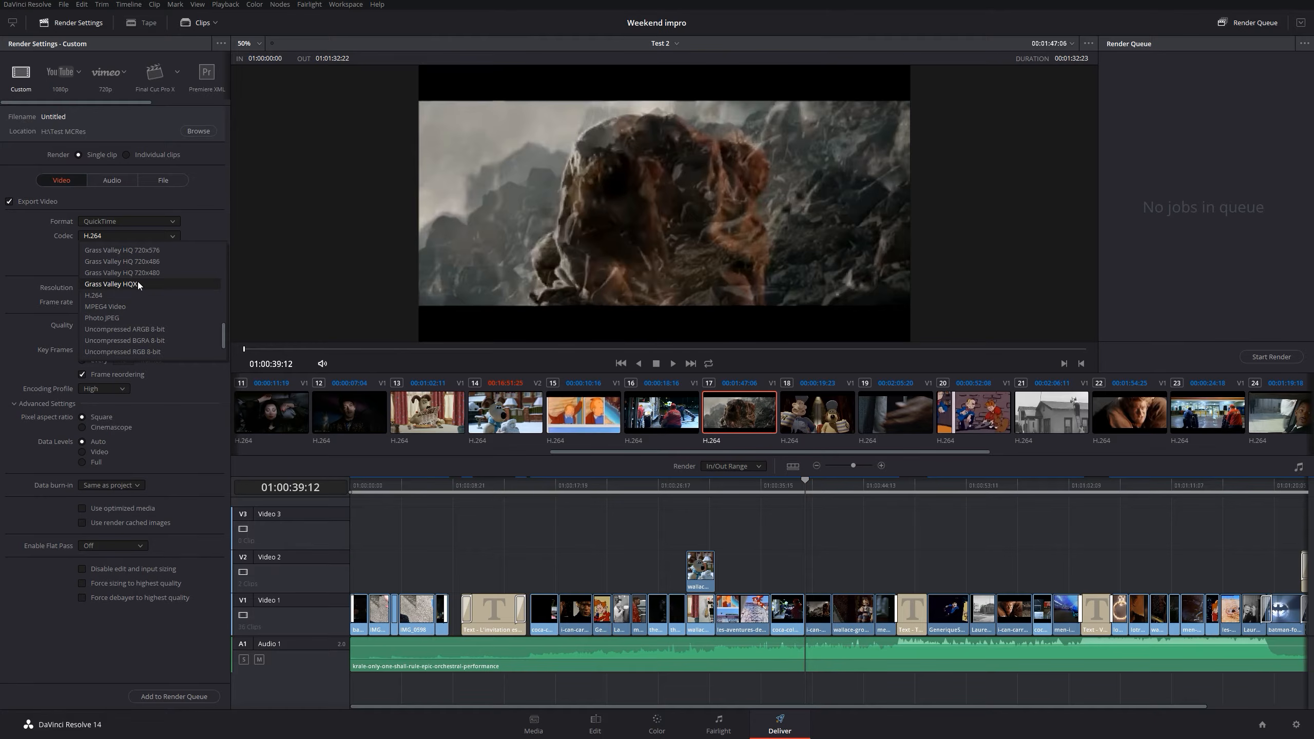
{"action": "scroll", "coordinate": [148, 250], "scroll_direction": "up", "scroll_amount": 3}
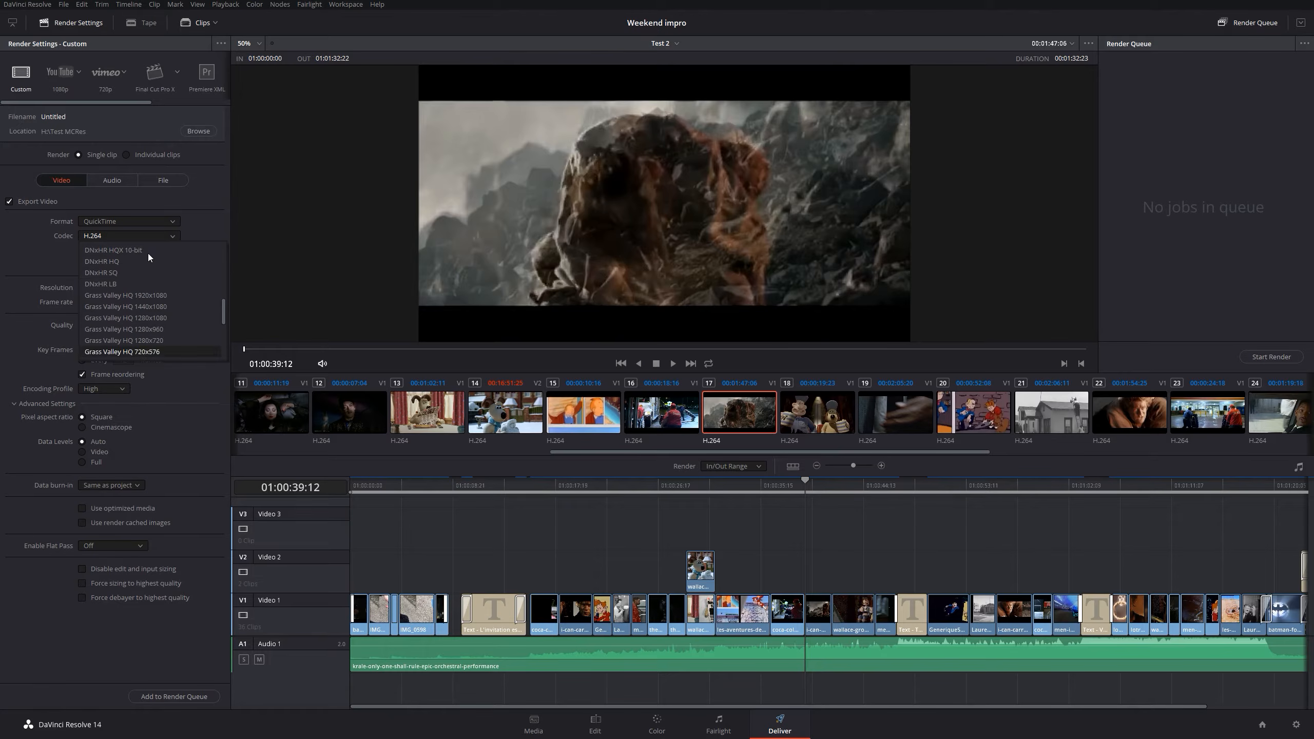
{"action": "scroll", "coordinate": [136, 302], "scroll_direction": "down", "scroll_amount": 3}
{"action": "scroll", "coordinate": [133, 286], "scroll_direction": "up", "scroll_amount": 3}
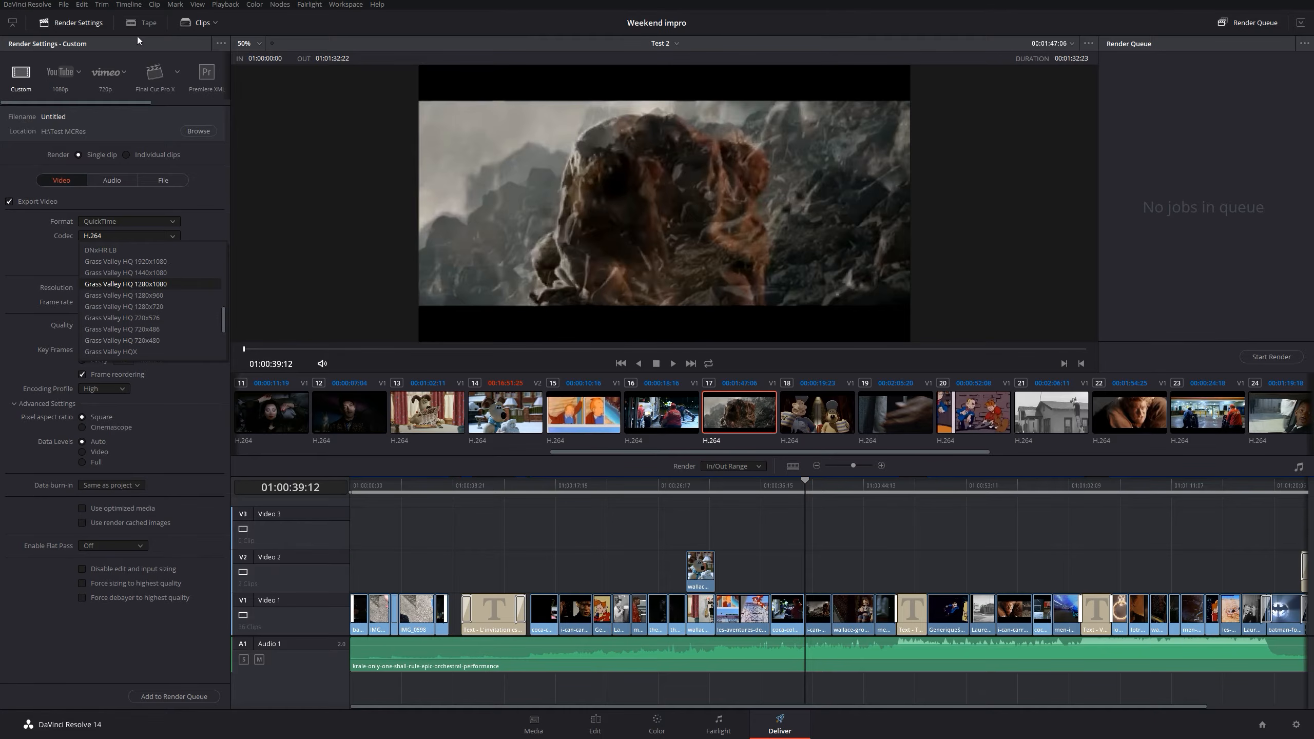
{"action": "scroll", "coordinate": [160, 319], "scroll_direction": "up", "scroll_amount": 3}
{"action": "scroll", "coordinate": [160, 320], "scroll_direction": "up", "scroll_amount": 1}
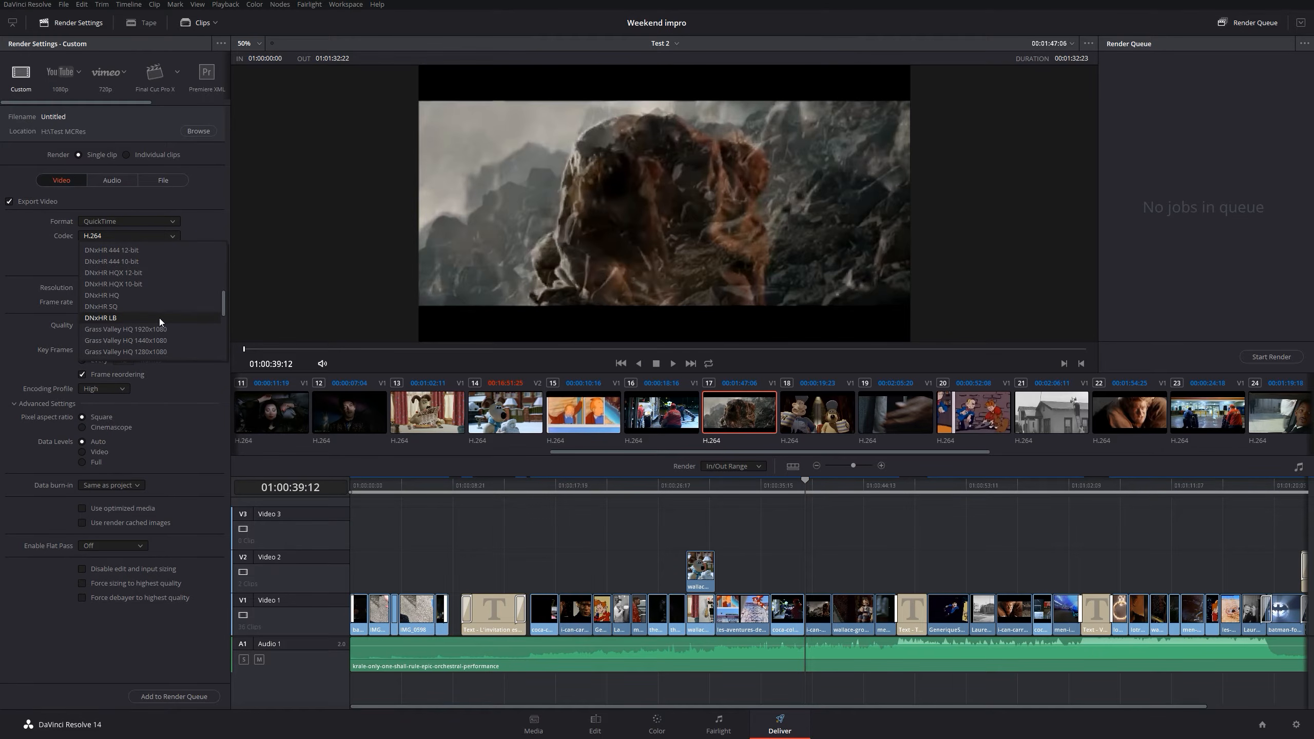
{"action": "scroll", "coordinate": [126, 323], "scroll_direction": "up", "scroll_amount": 5}
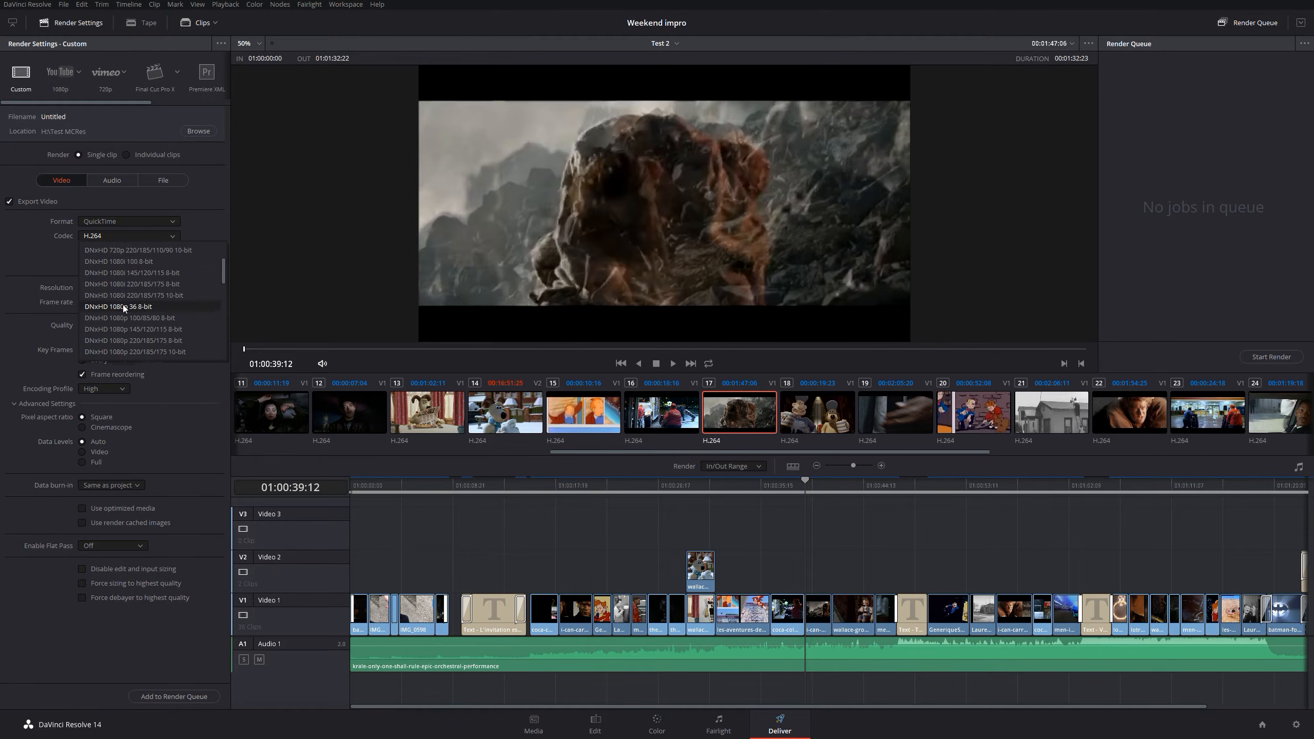
{"action": "scroll", "coordinate": [124, 306], "scroll_direction": "up", "scroll_amount": 1}
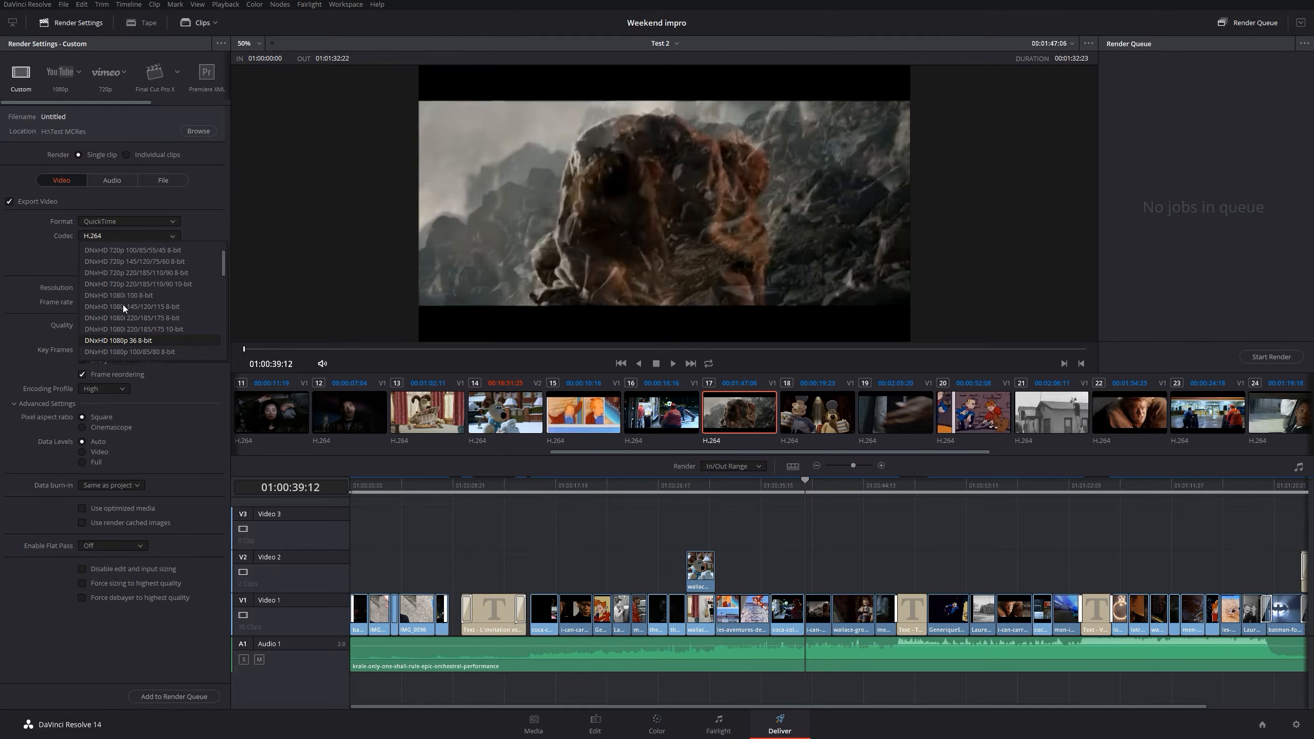
{"action": "scroll", "coordinate": [124, 309], "scroll_direction": "up", "scroll_amount": 1}
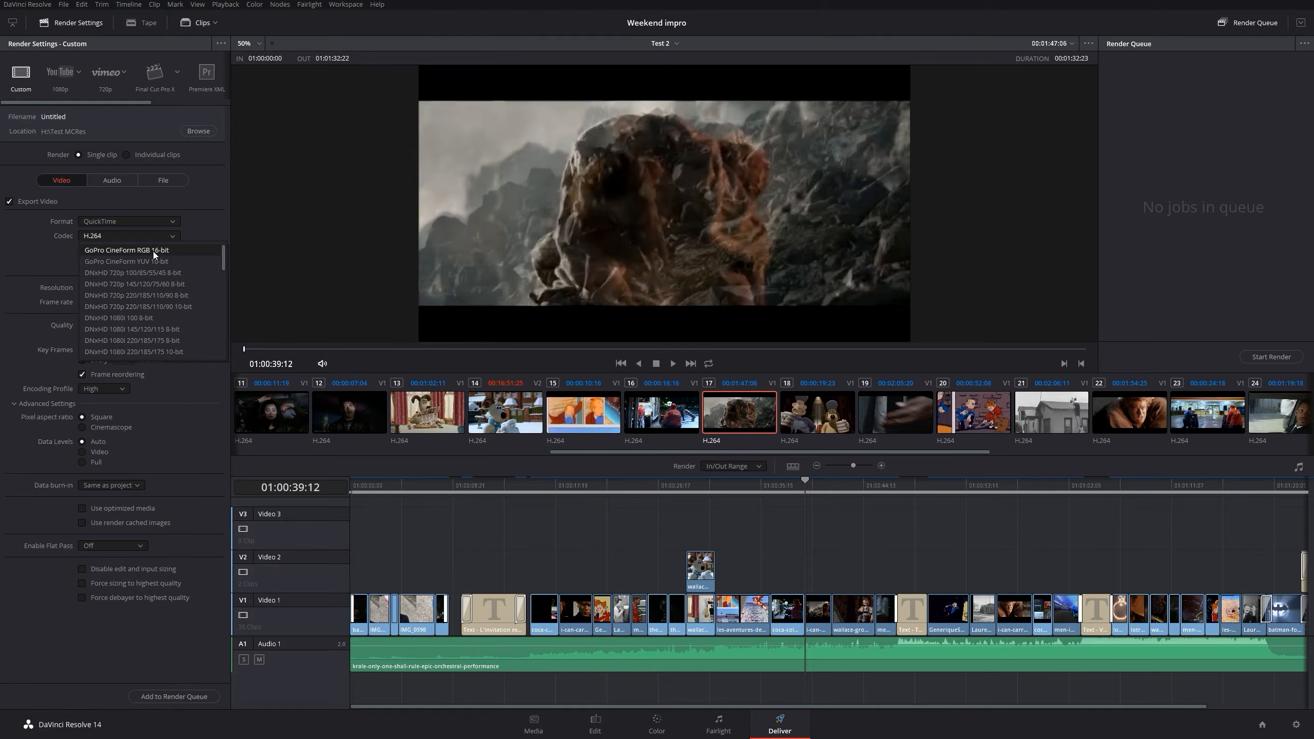
{"action": "scroll", "coordinate": [147, 290], "scroll_direction": "down", "scroll_amount": 8}
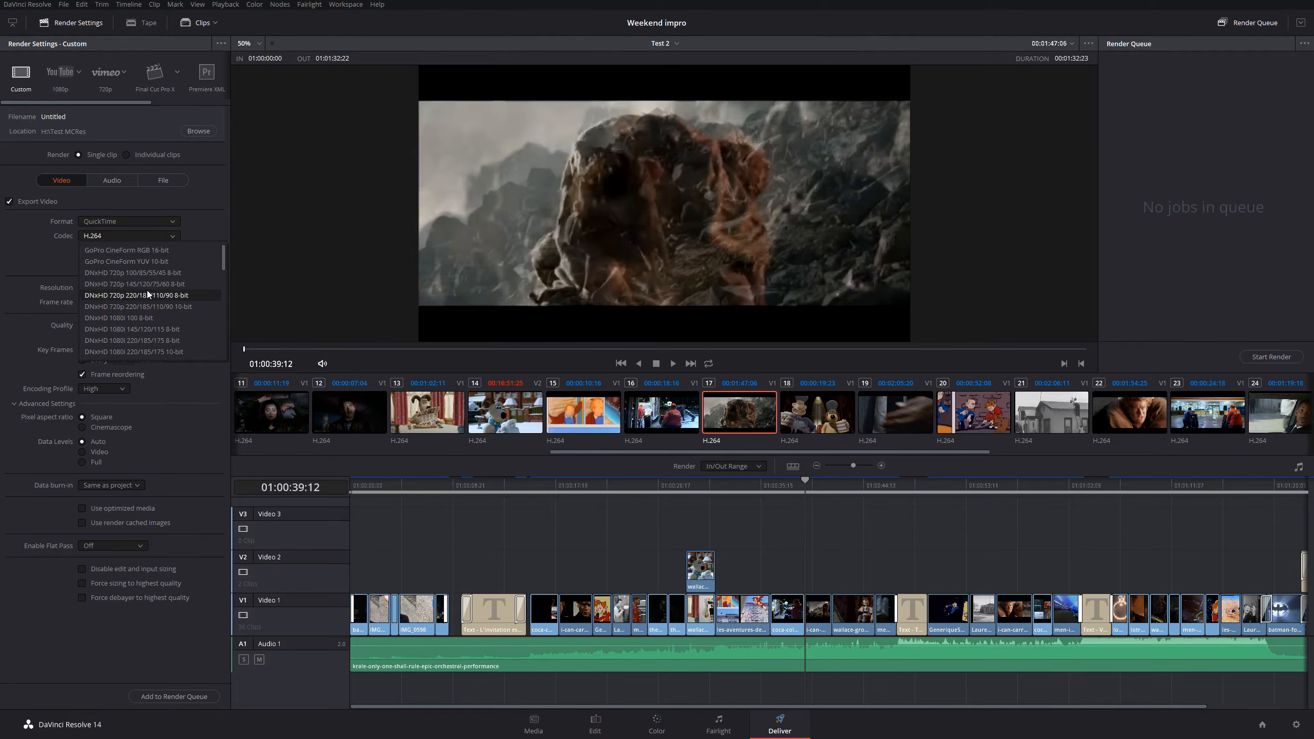
{"action": "scroll", "coordinate": [147, 293], "scroll_direction": "up", "scroll_amount": 4}
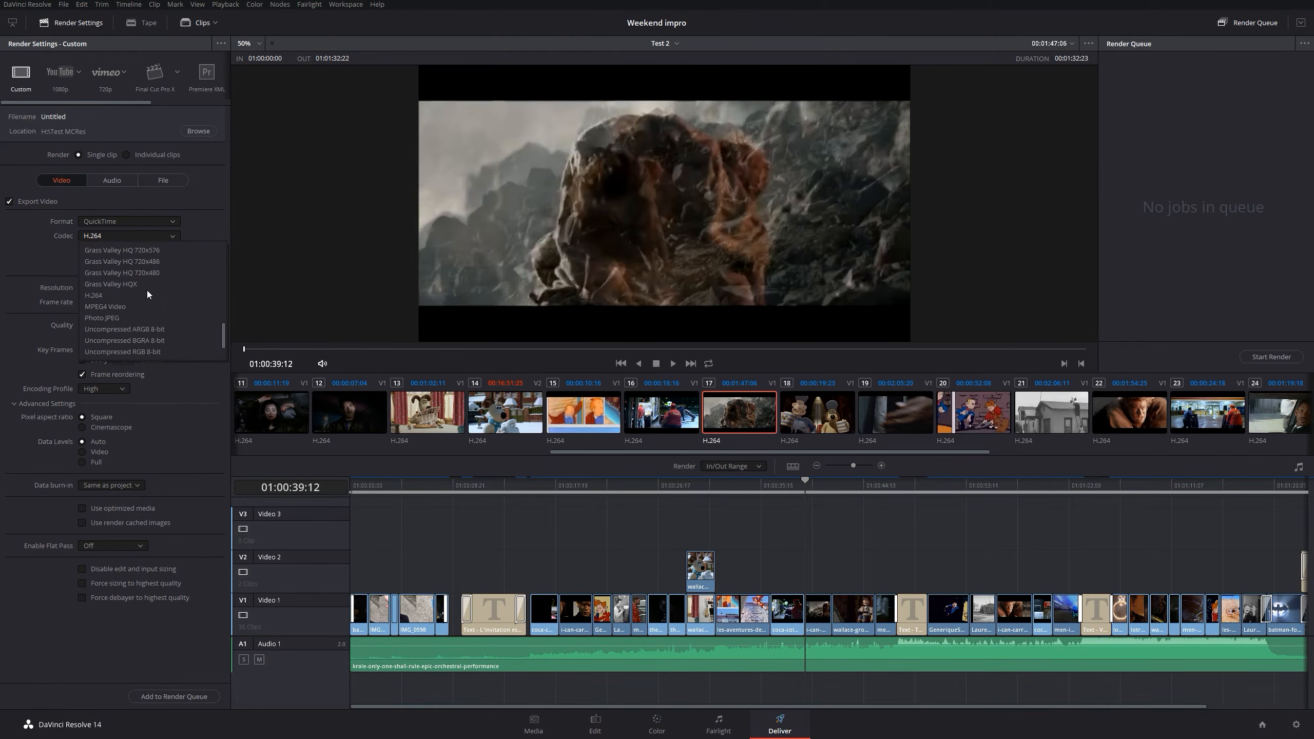
{"action": "scroll", "coordinate": [147, 290], "scroll_direction": "up", "scroll_amount": 4}
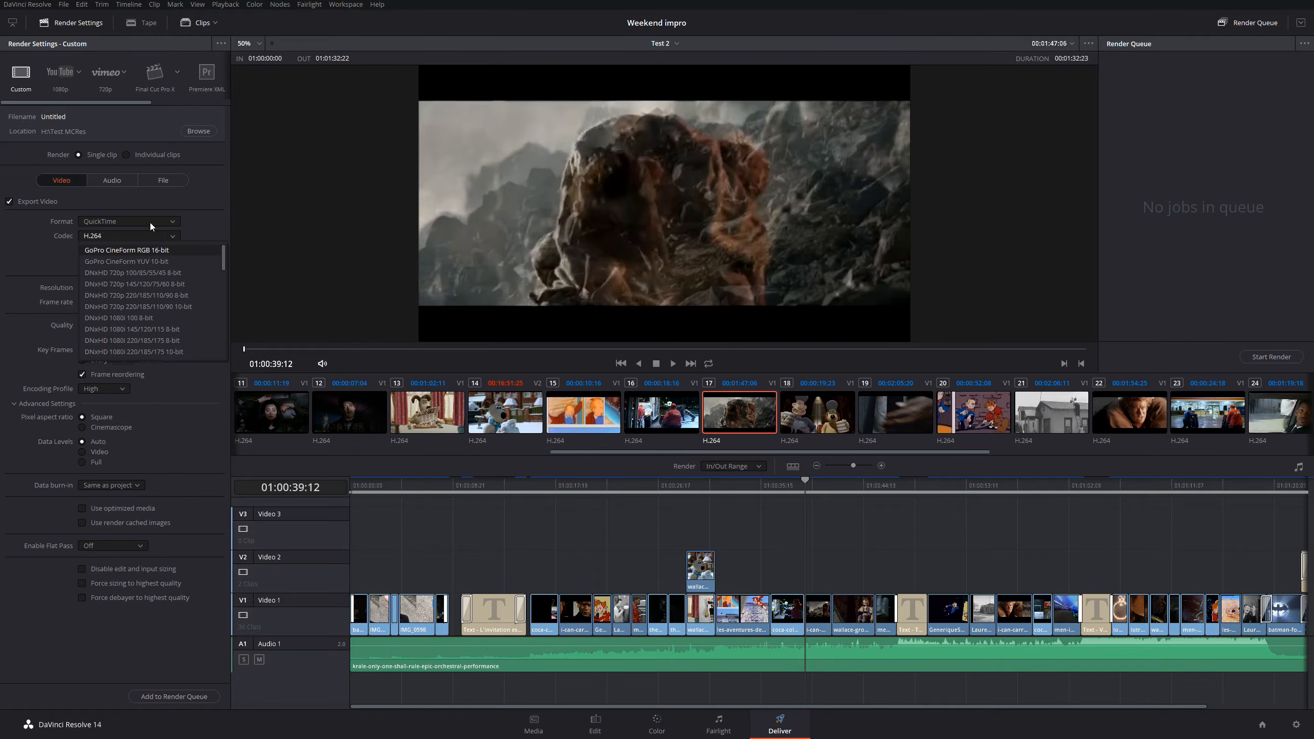
{"action": "scroll", "coordinate": [152, 322], "scroll_direction": "down", "scroll_amount": 8}
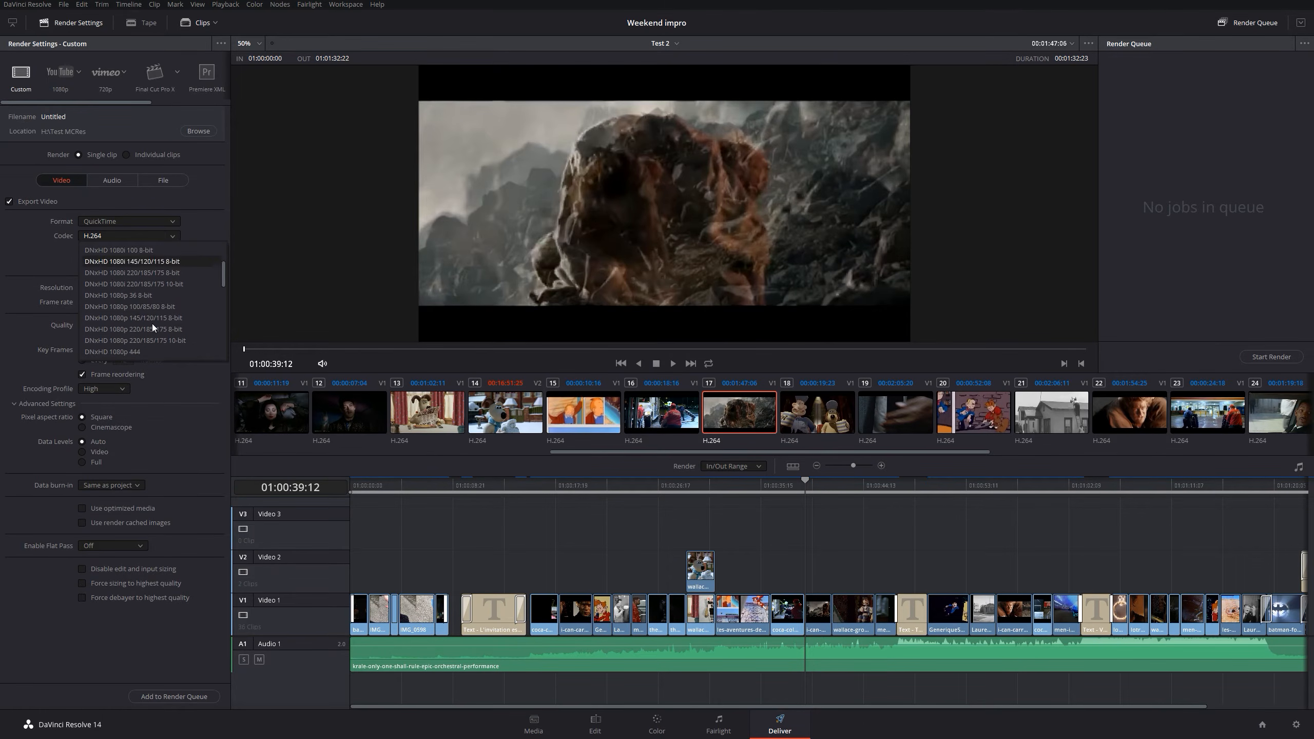
{"action": "scroll", "coordinate": [151, 322], "scroll_direction": "down", "scroll_amount": 5}
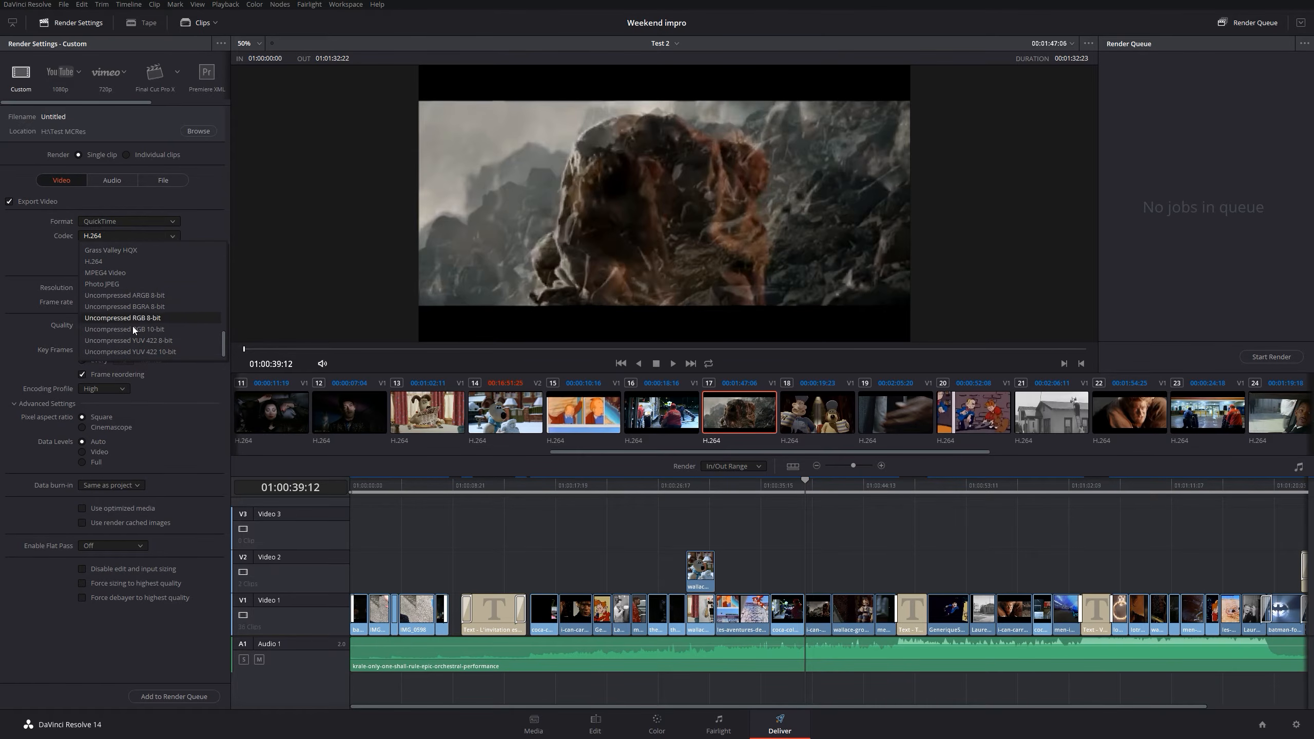
Step: Set the QuickTime codec to Uncompressed YUV 422 10-bit and review the DNxHD and DNxHR alternatives
{"action": "left_click", "coordinate": [135, 352]}
{"action": "left_click", "coordinate": [162, 235]}
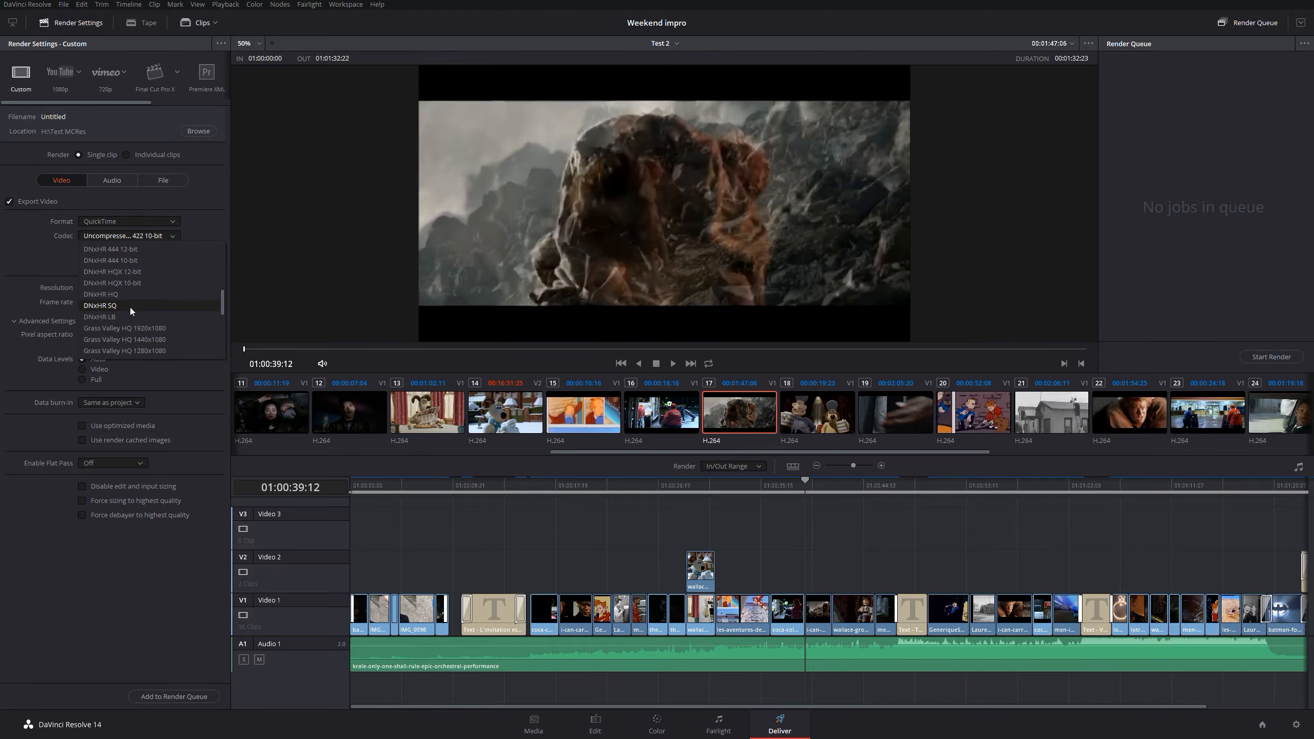
{"action": "scroll", "coordinate": [127, 339], "scroll_direction": "up", "scroll_amount": 6}
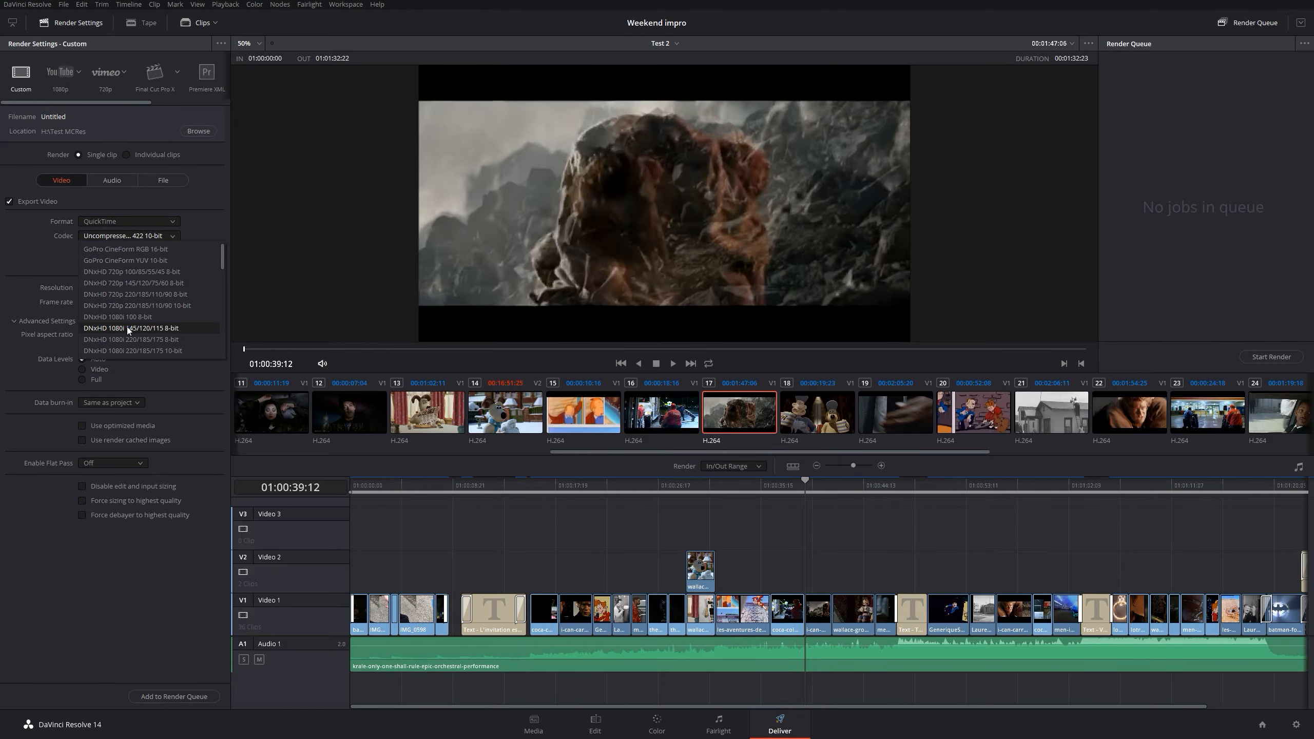
{"action": "scroll", "coordinate": [128, 327], "scroll_direction": "down", "scroll_amount": 8}
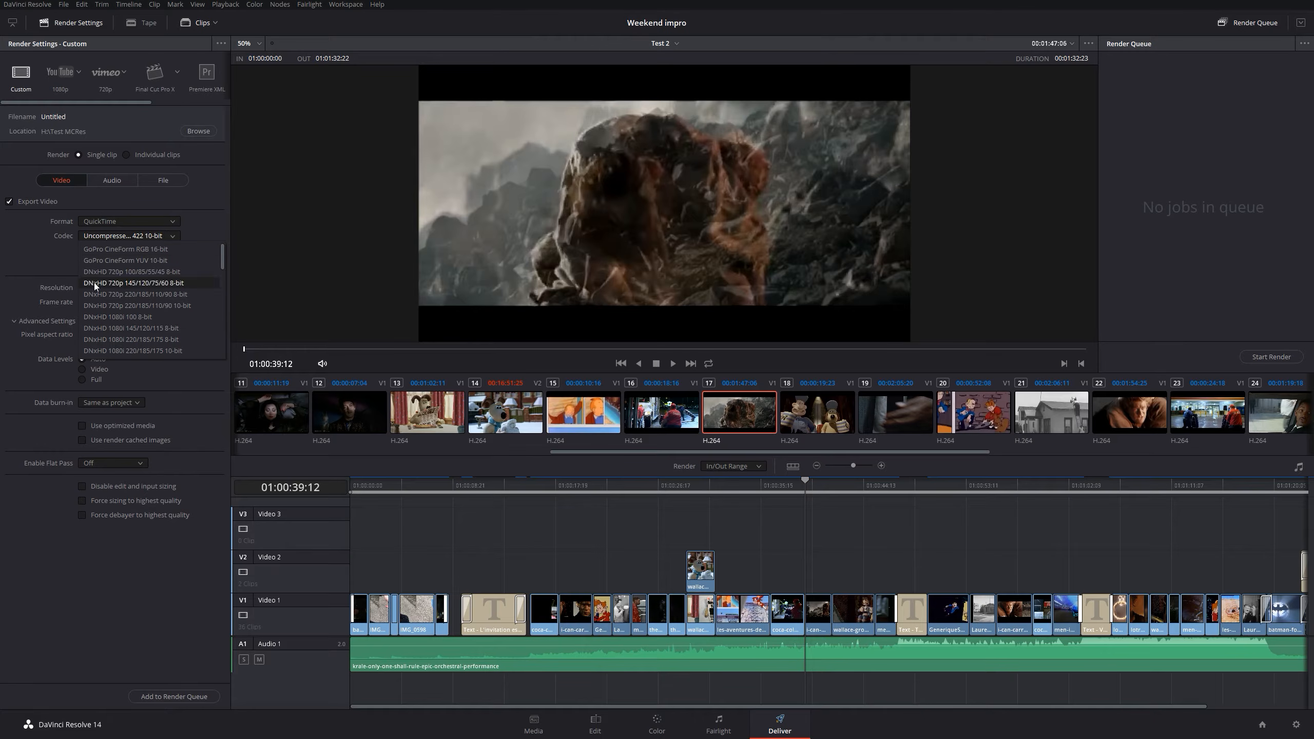
{"action": "left_click", "coordinate": [191, 232]}
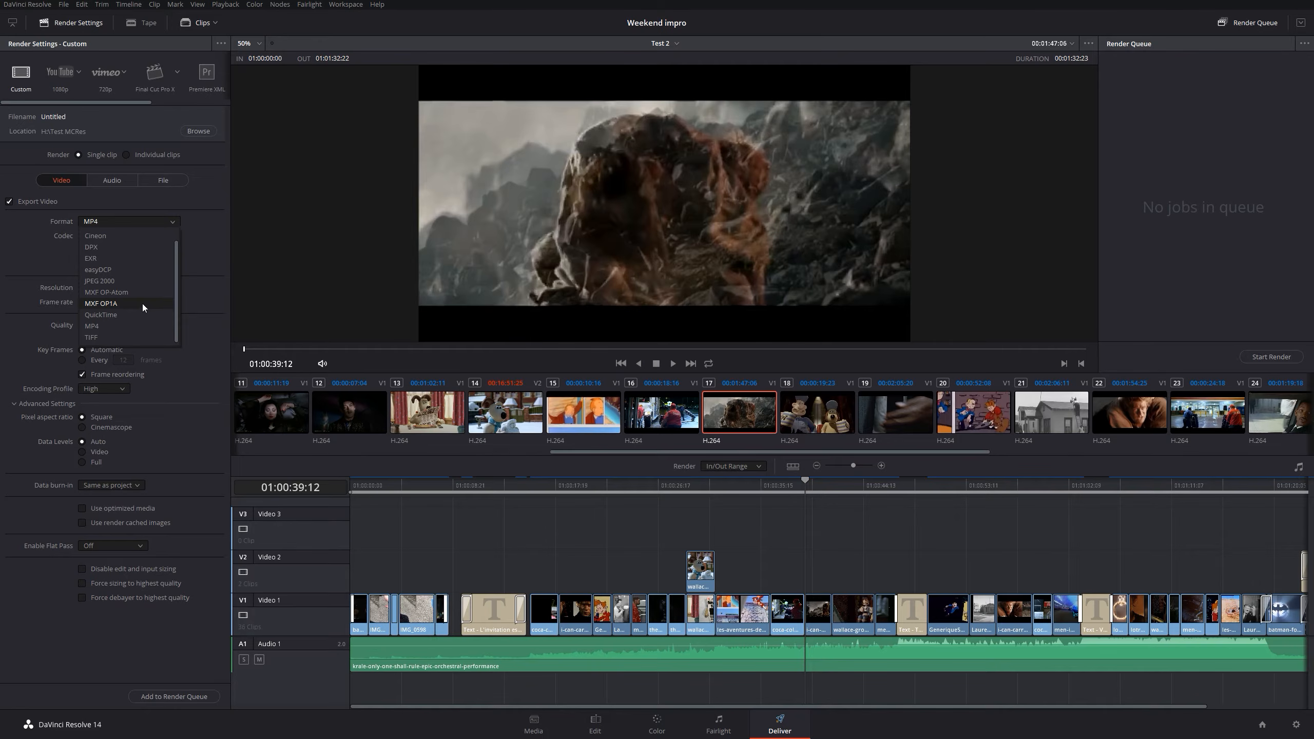
Step: Try the MXF OP1A render format and return the format to MP4
{"action": "left_click", "coordinate": [142, 304]}
{"action": "left_click", "coordinate": [134, 224]}
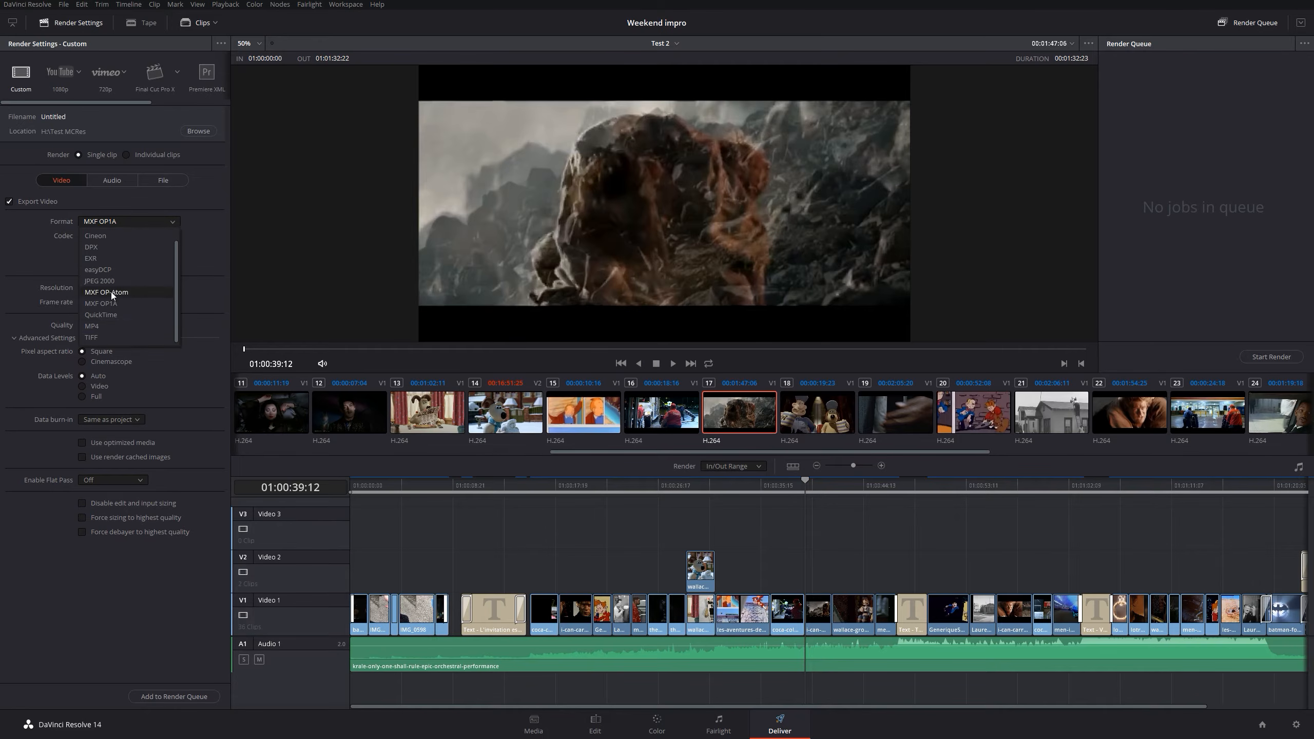
{"action": "left_click", "coordinate": [109, 327]}
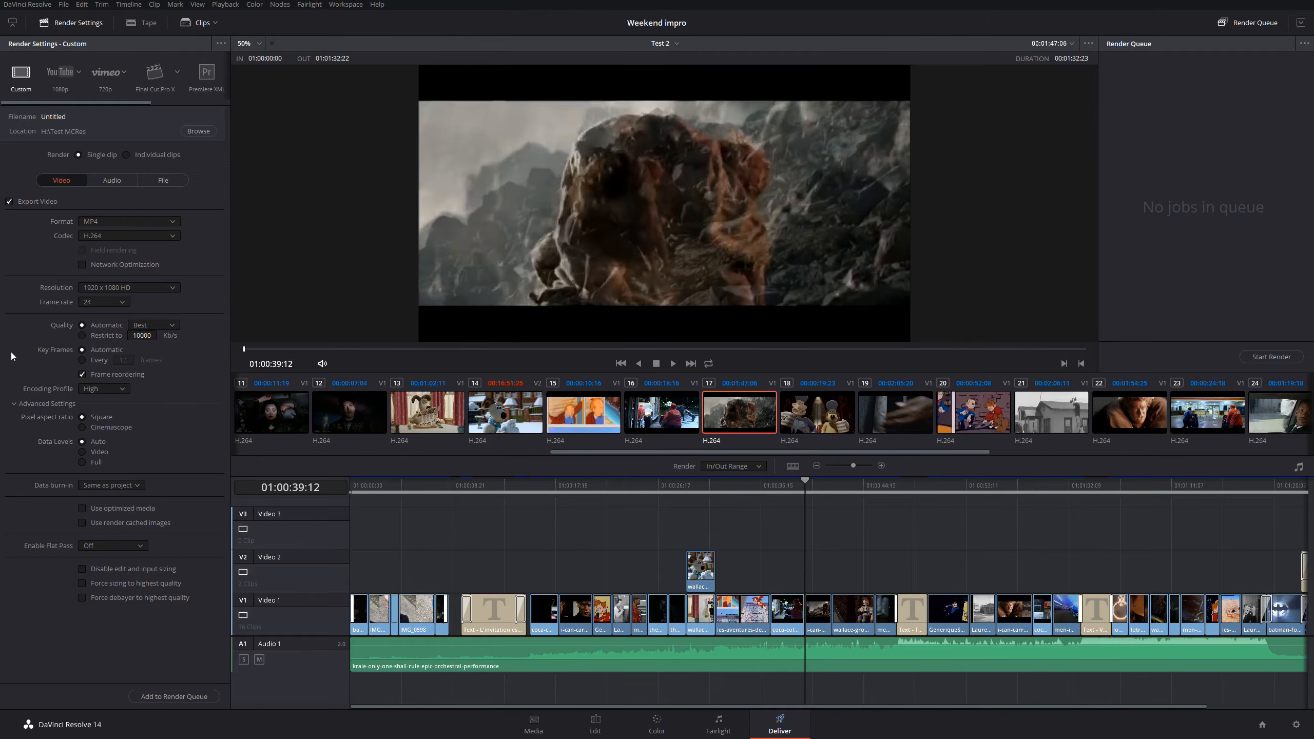
Step: Set the render format to QuickTime with the DNxHD 1080p 220/185/175 10-bit codec
{"action": "left_click", "coordinate": [128, 222]}
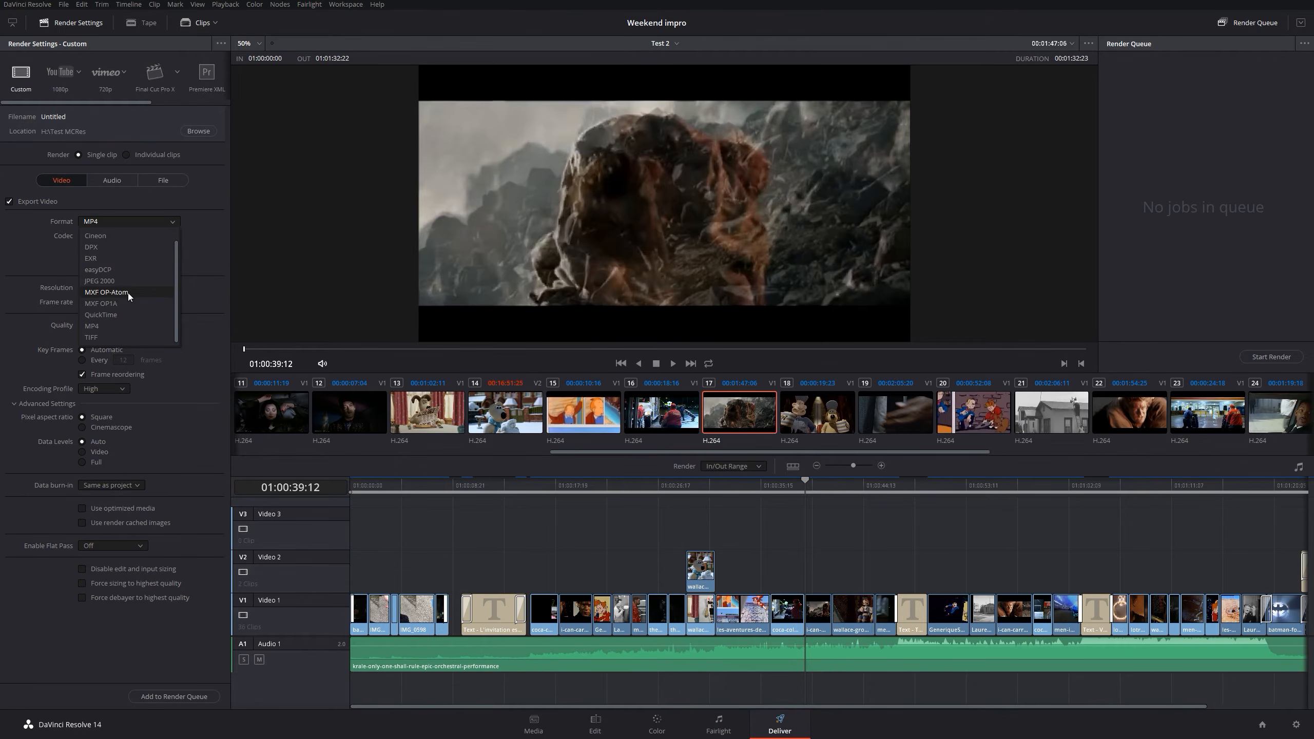
{"action": "left_click", "coordinate": [131, 313]}
{"action": "left_click", "coordinate": [130, 237]}
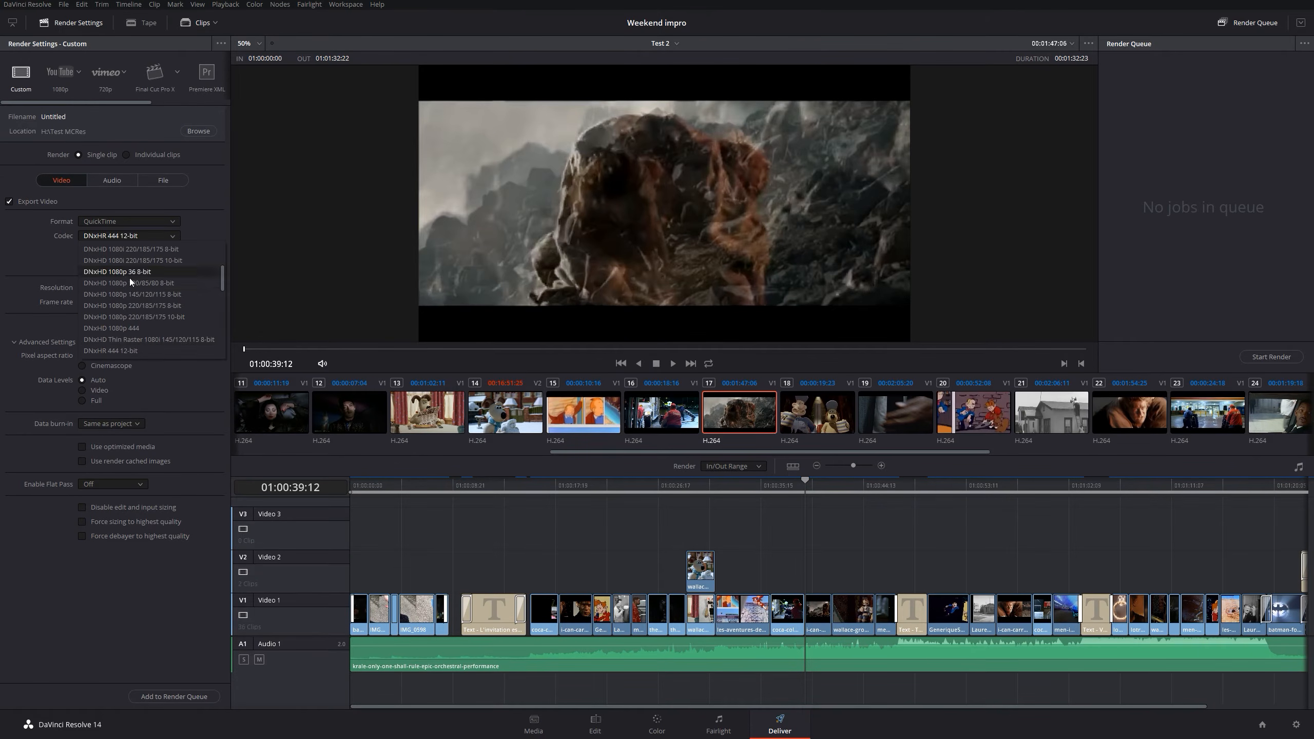
{"action": "scroll", "coordinate": [128, 289], "scroll_direction": "up", "scroll_amount": 1}
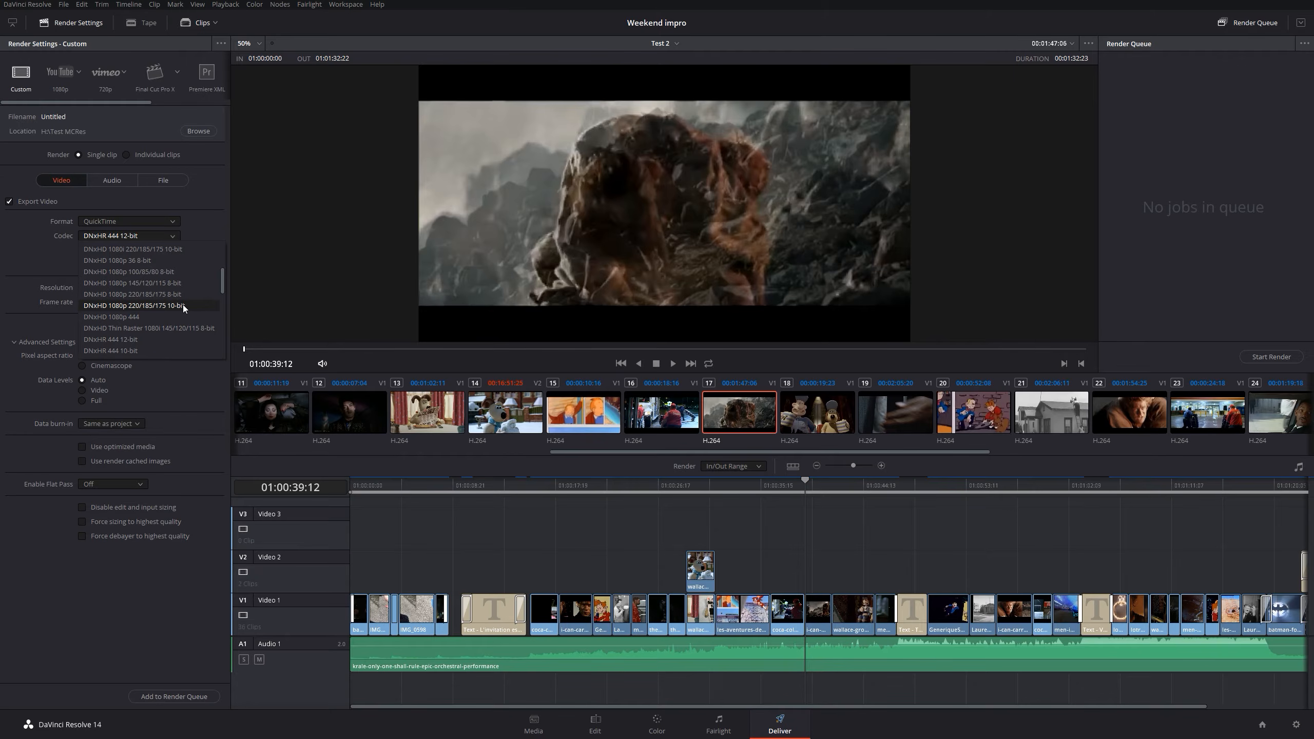
{"action": "left_click", "coordinate": [183, 305]}
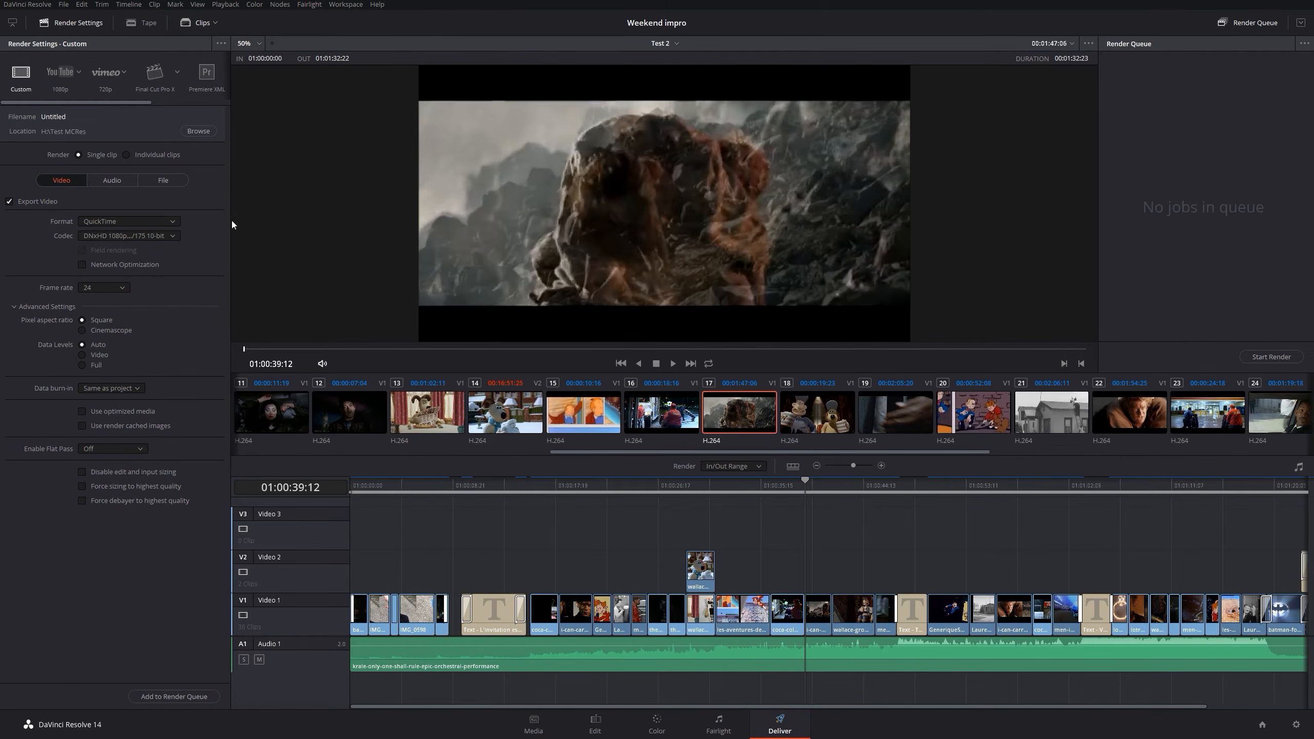
Step: Check the render frame rate options and the master settings of the project, leaving the project settings without saving
{"action": "left_click", "coordinate": [118, 287]}
{"action": "left_click", "coordinate": [121, 290]}
{"action": "left_click", "coordinate": [1296, 724]}
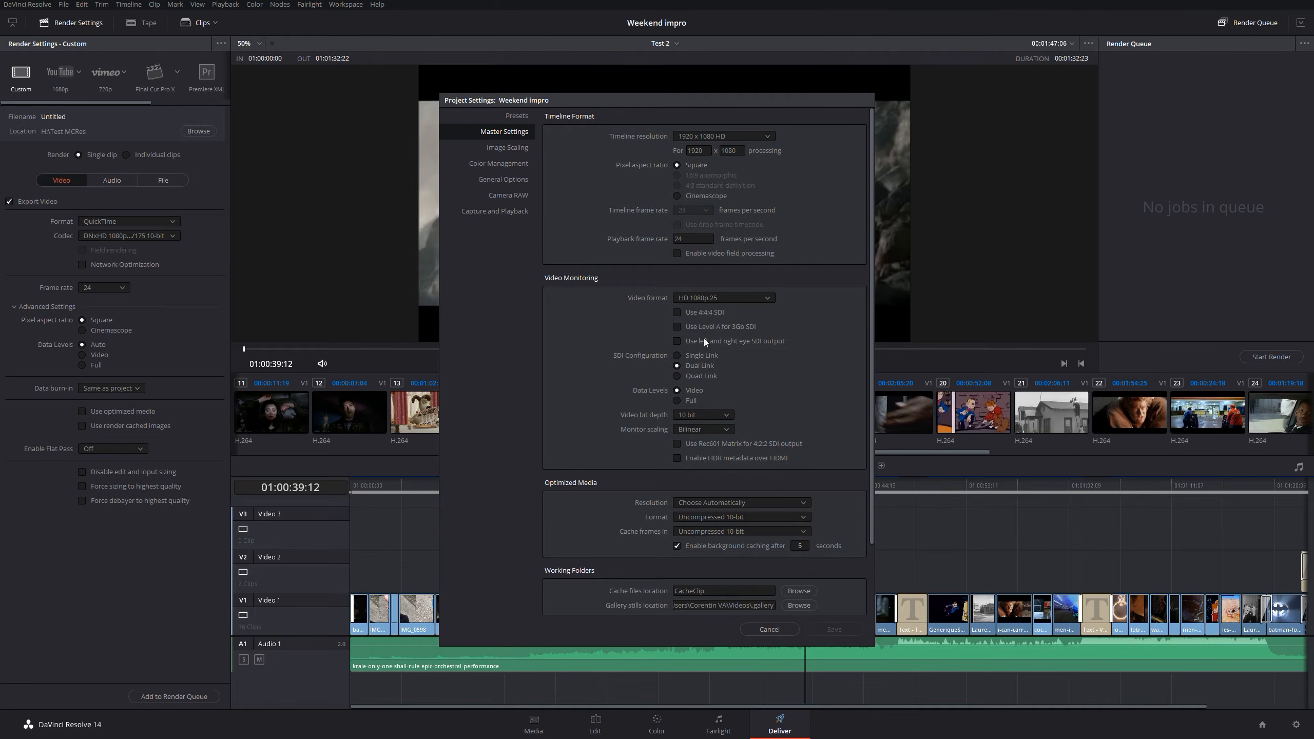
{"action": "left_click", "coordinate": [769, 629]}
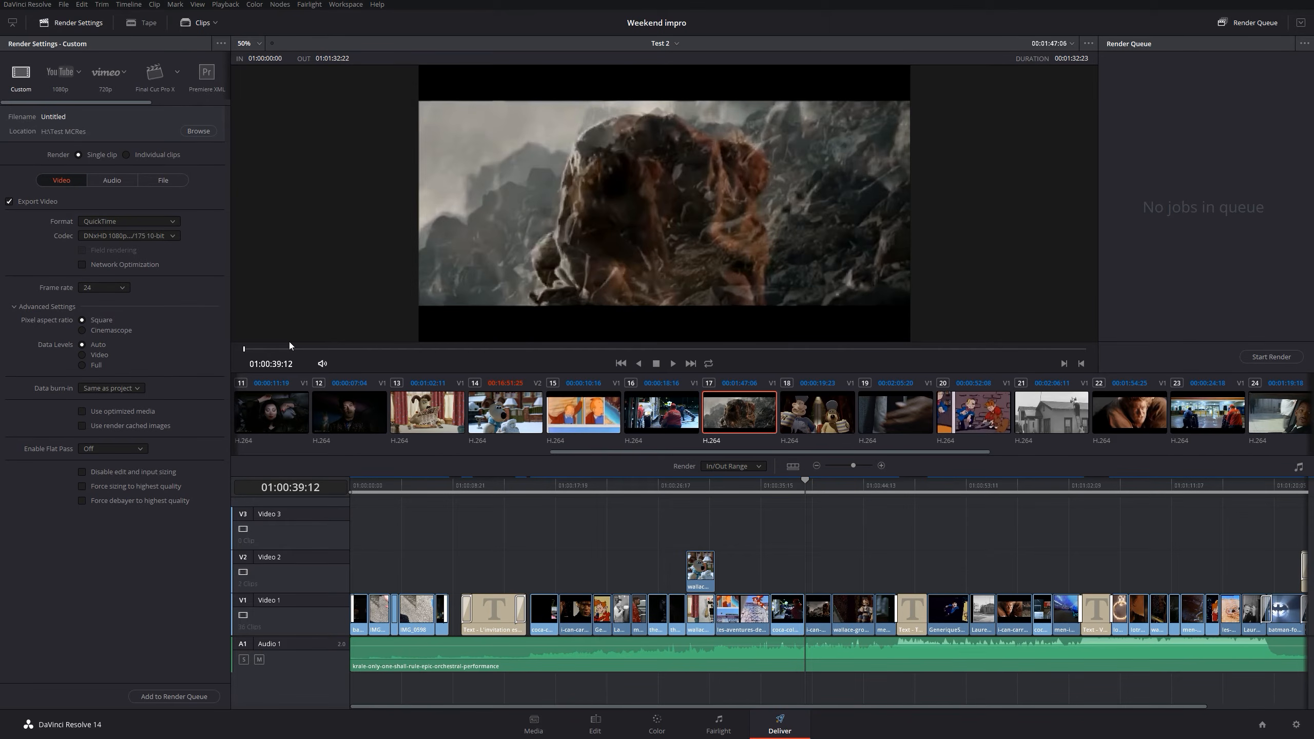
Step: Check the data burn-in options and collapse the advanced video settings
{"action": "left_click", "coordinate": [134, 389]}
{"action": "left_click", "coordinate": [159, 353]}
{"action": "left_click", "coordinate": [16, 309]}
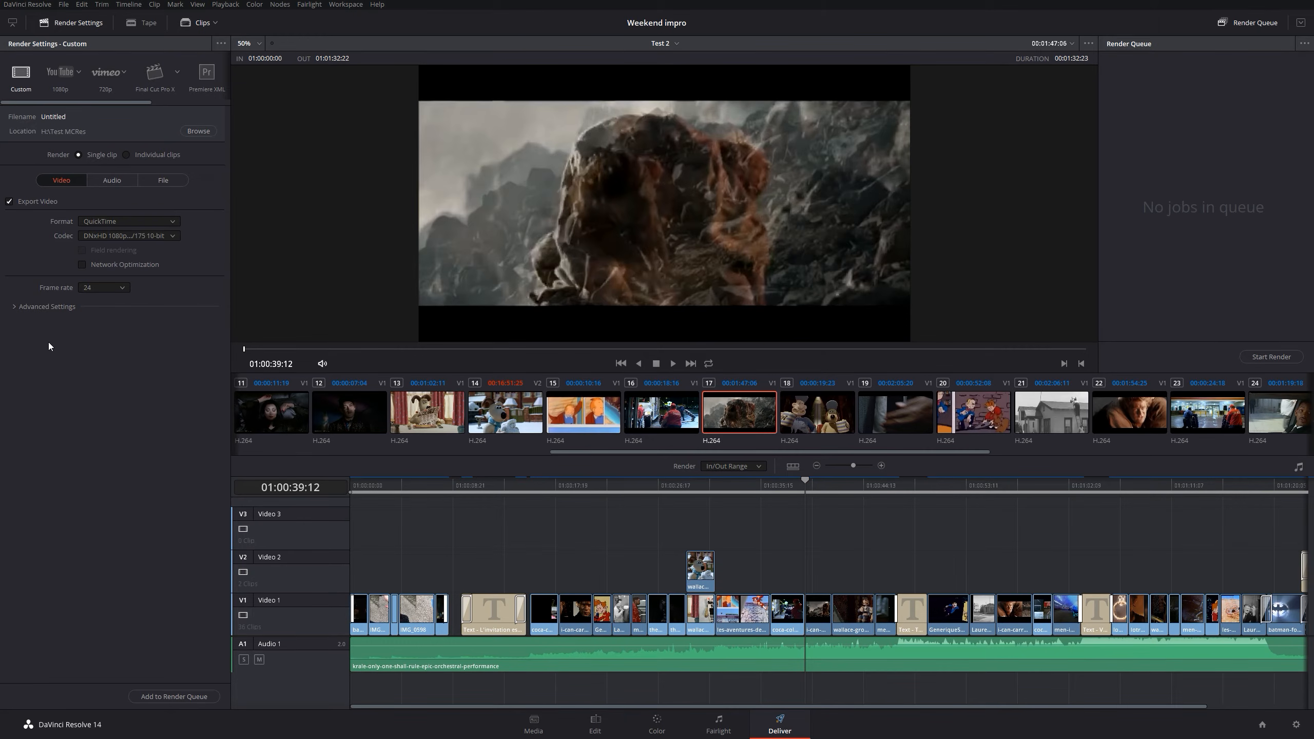
Step: Set the audio codec to Linear PCM and recheck the video render settings
{"action": "left_click", "coordinate": [110, 181]}
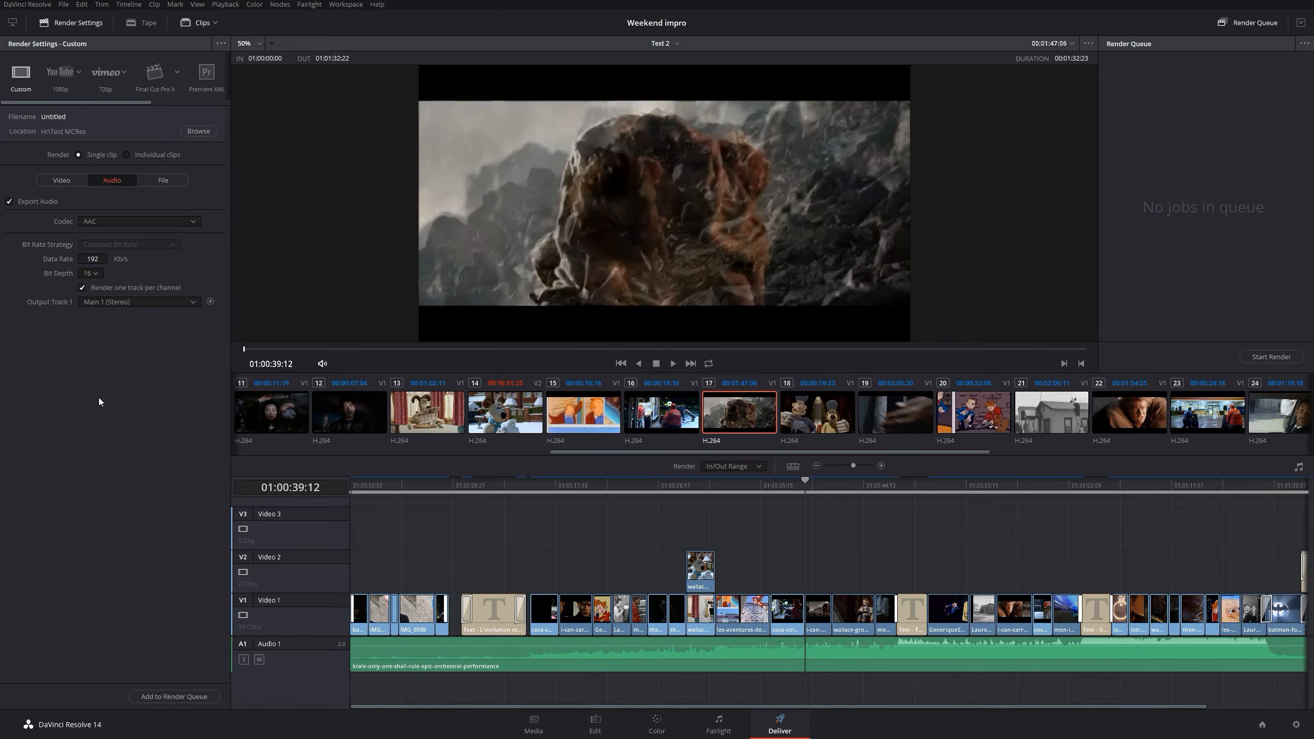
{"action": "left_click", "coordinate": [142, 223]}
{"action": "key", "text": "Up"}
{"action": "left_click", "coordinate": [126, 236]}
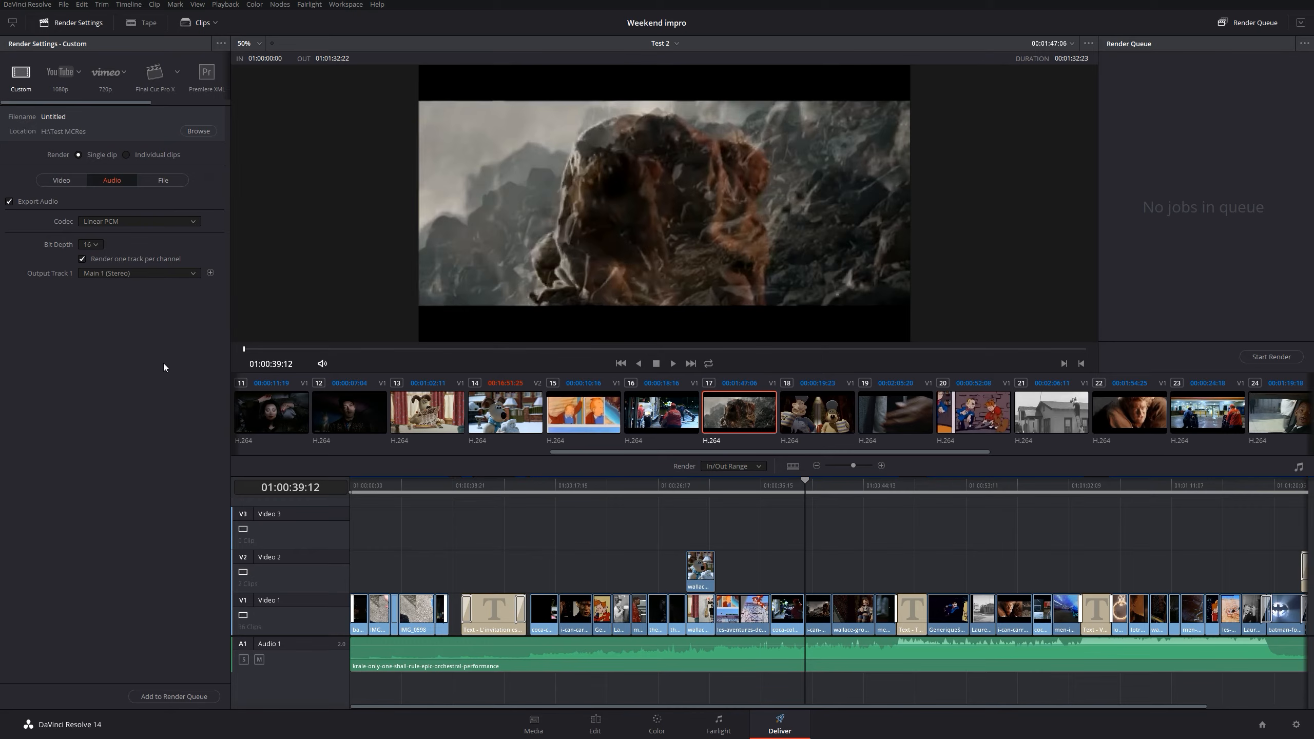
{"action": "left_click", "coordinate": [43, 184]}
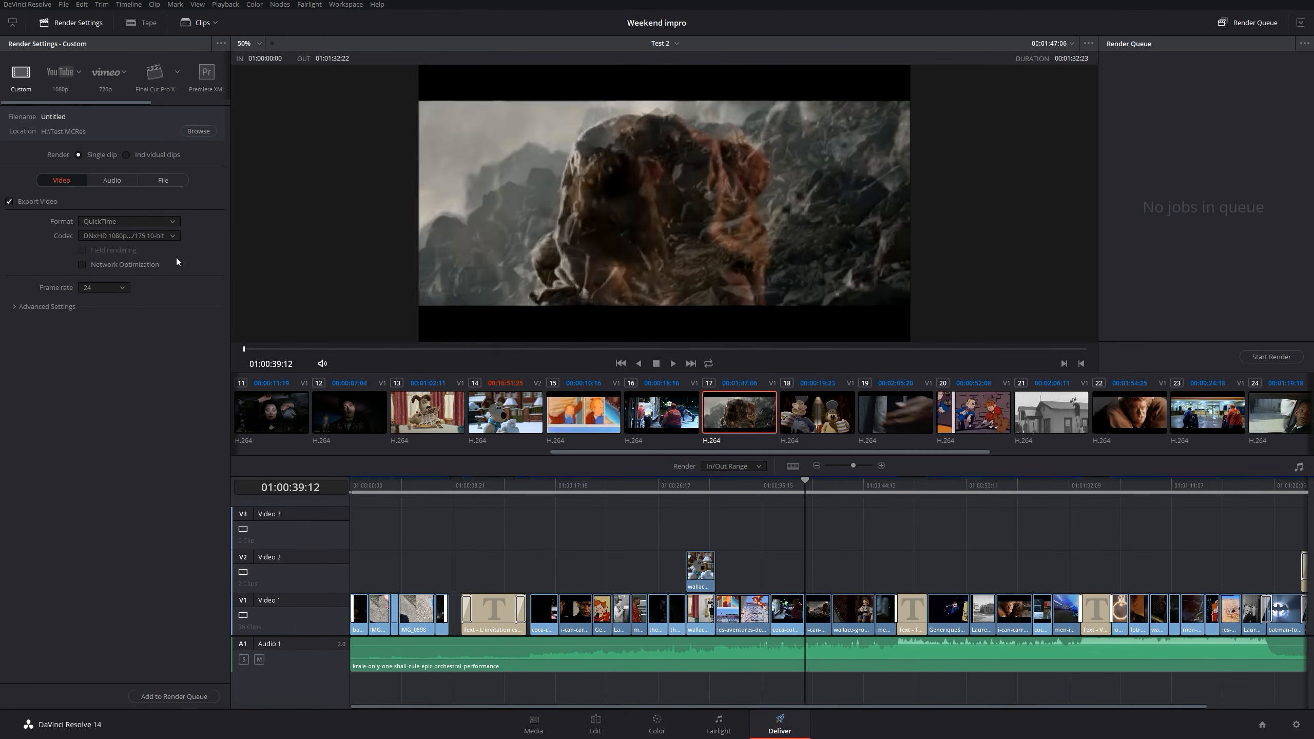
Step: Try a bit depth of 32 for the audio export and return it to 16
{"action": "left_click", "coordinate": [108, 181]}
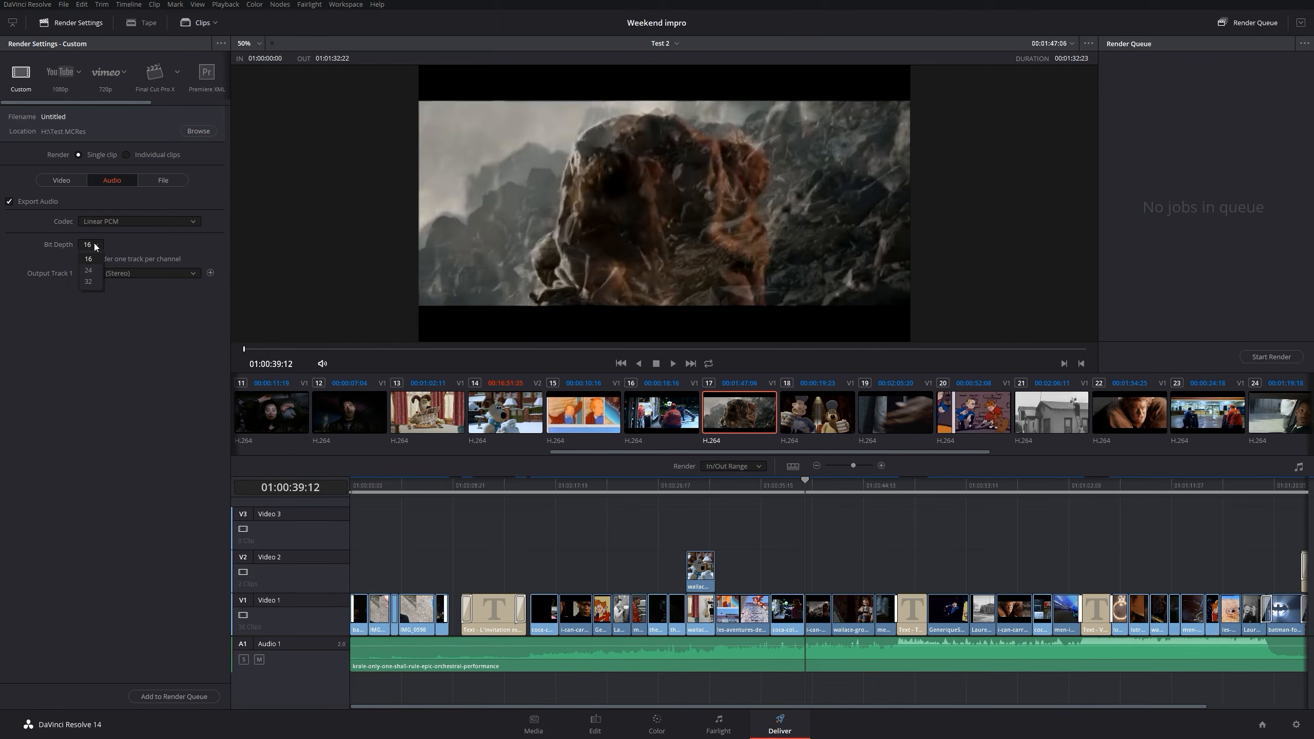
{"action": "left_click", "coordinate": [89, 283]}
{"action": "left_click", "coordinate": [97, 242]}
{"action": "left_click", "coordinate": [90, 245]}
Step: Set audio output track 1 to Timeline Track, and add and remove a second output track
{"action": "left_click", "coordinate": [209, 273]}
{"action": "left_click", "coordinate": [143, 288]}
{"action": "left_click", "coordinate": [136, 307]}
{"action": "left_click", "coordinate": [146, 272]}
{"action": "left_click", "coordinate": [144, 292]}
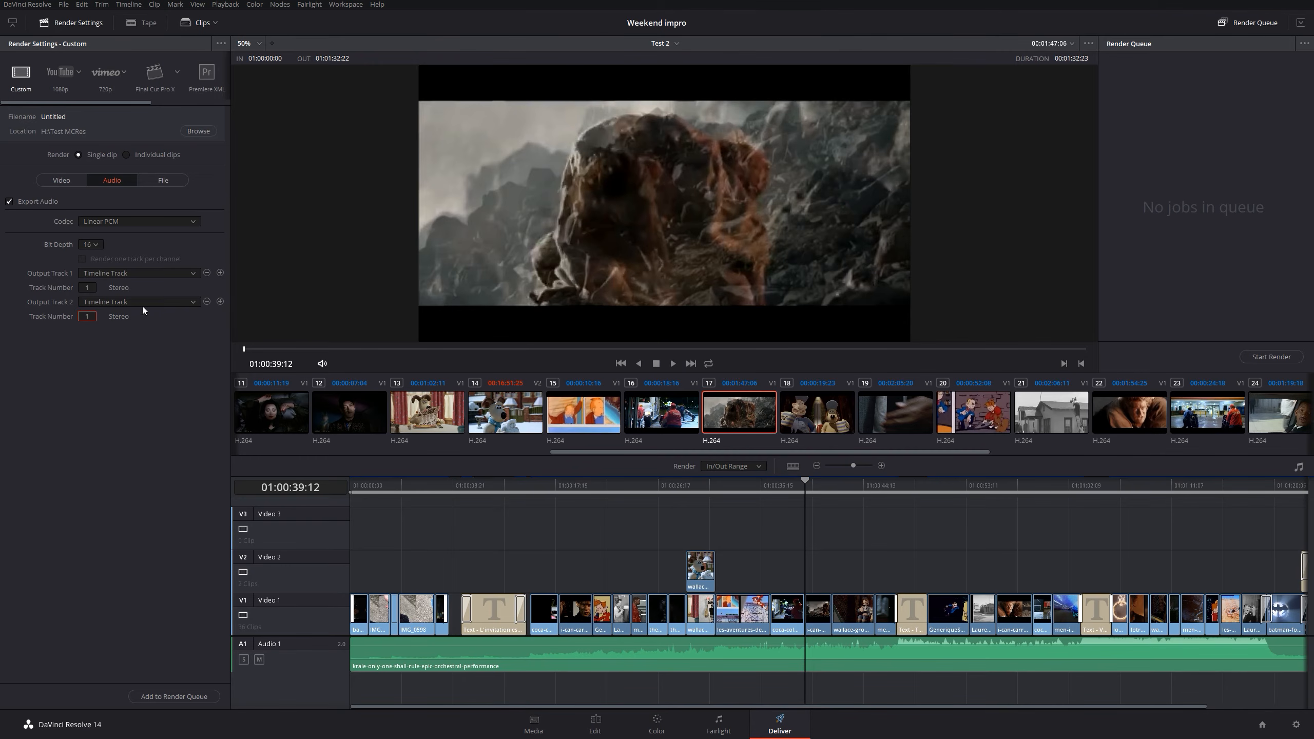
{"action": "left_click", "coordinate": [206, 301]}
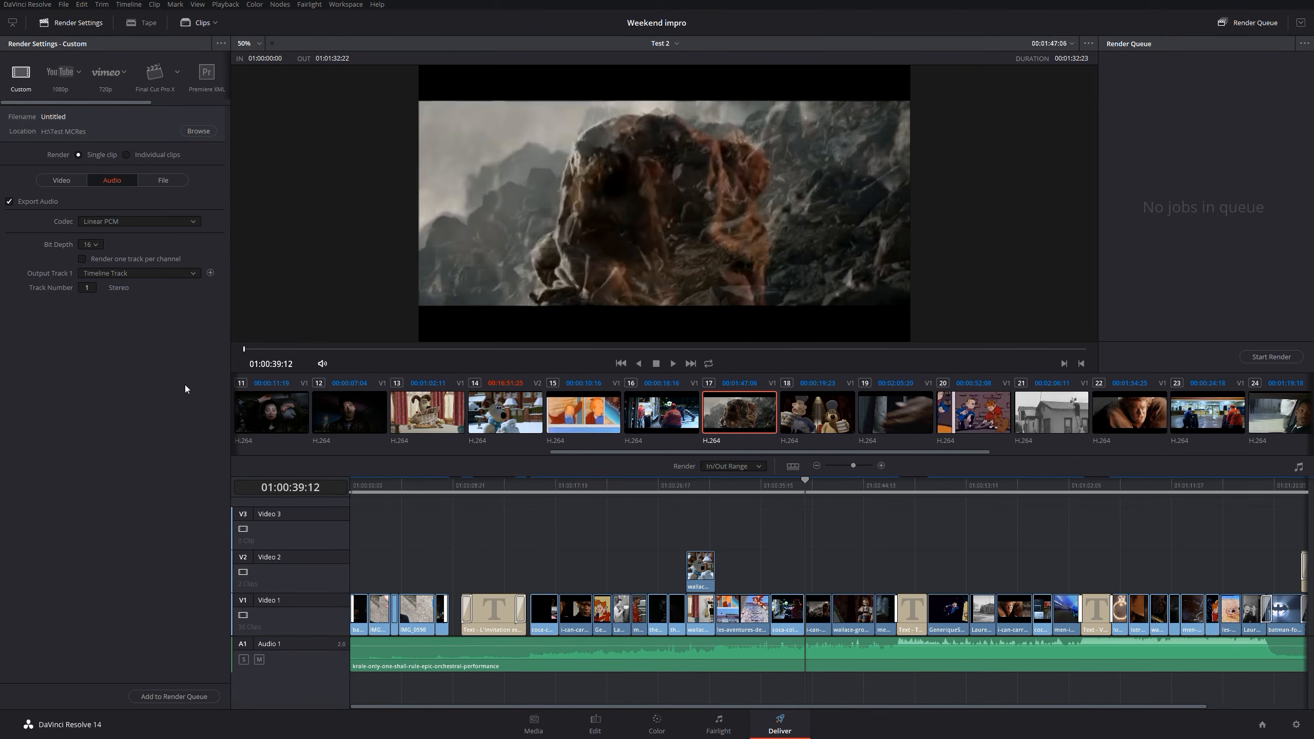
{"action": "left_click", "coordinate": [138, 274]}
{"action": "left_click", "coordinate": [135, 297]}
Step: Set the custom name of the rendered file to WeekendImpro and recheck the video and file settings
{"action": "left_click", "coordinate": [165, 181]}
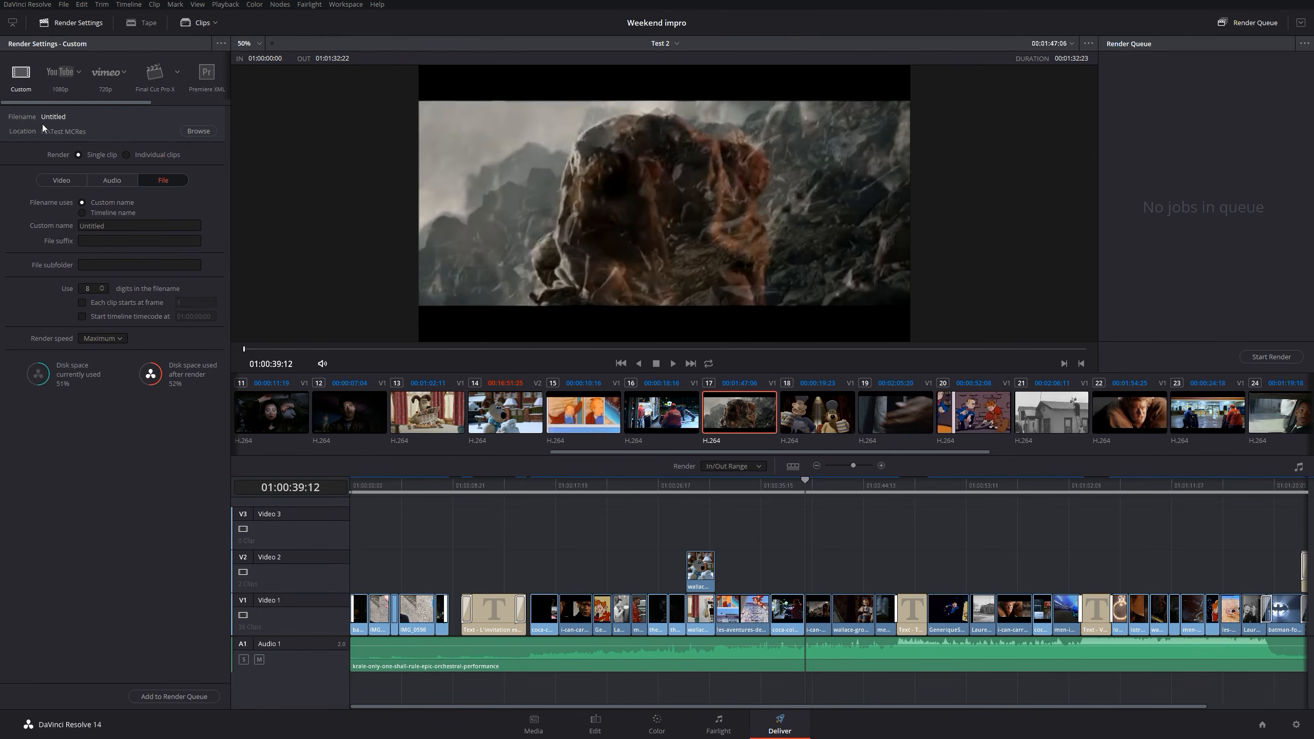
{"action": "left_click_drag", "start_coordinate": [113, 226], "coordinate": [17, 225]}
{"action": "left_click", "coordinate": [122, 224]}
{"action": "type", "text": "Weekend impr"}
{"action": "key", "text": "Return"}
{"action": "left_click", "coordinate": [63, 181]}
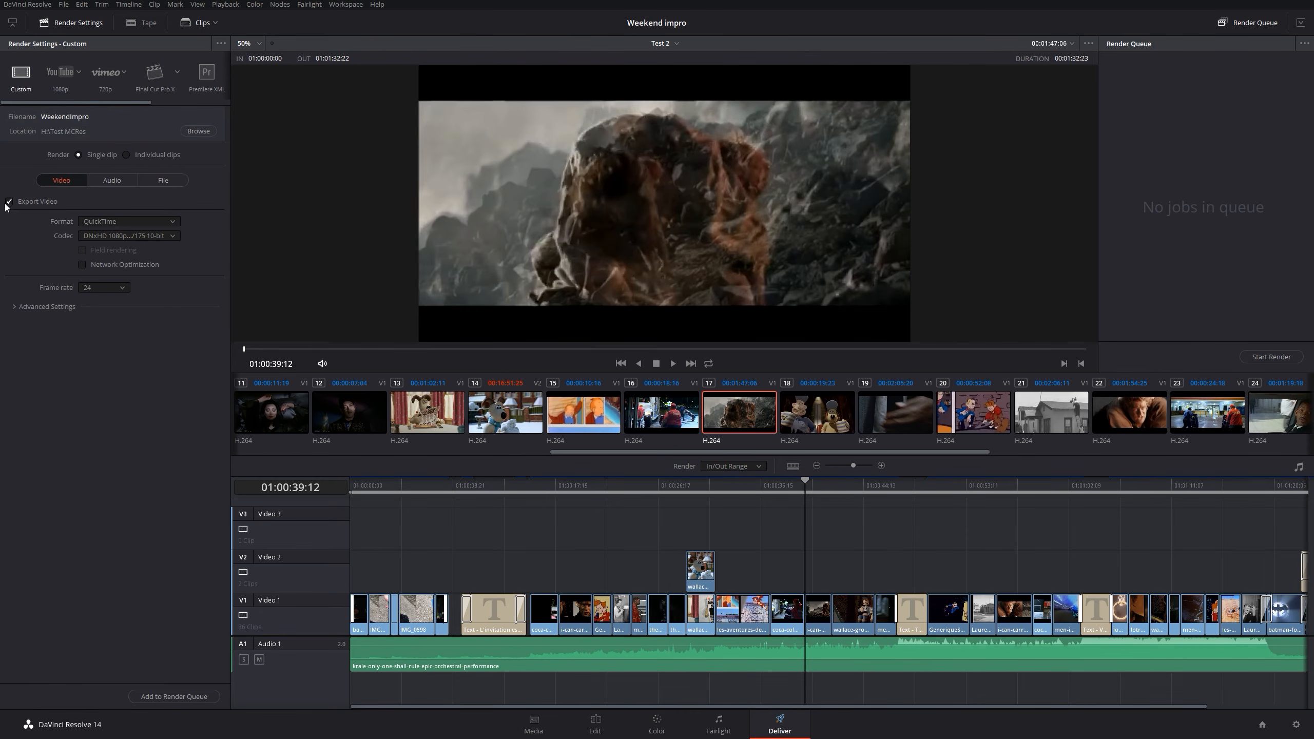
{"action": "left_click", "coordinate": [145, 181]}
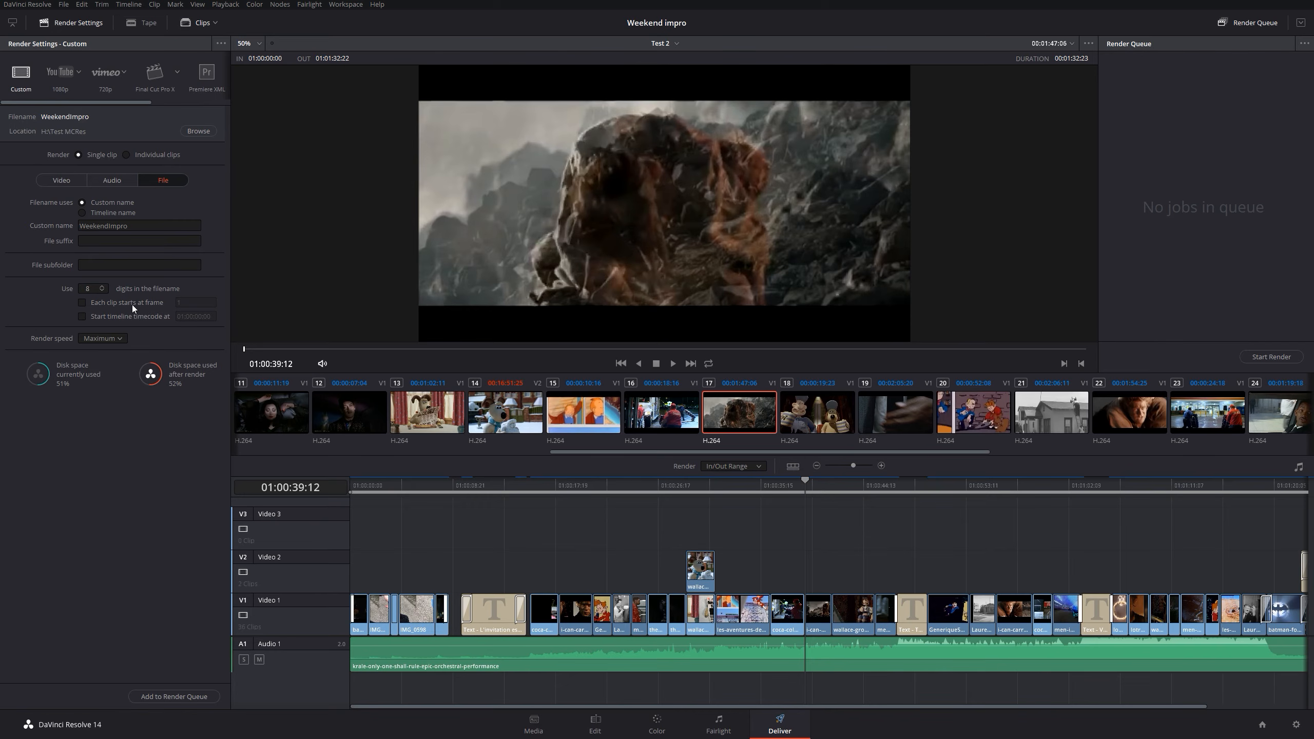
Step: Check the file suffix, file subfolder and available render speed options in the file render settings
{"action": "left_click", "coordinate": [132, 240]}
{"action": "left_click", "coordinate": [96, 268]}
{"action": "key", "text": "shift+Tab"}
{"action": "left_click", "coordinate": [113, 339]}
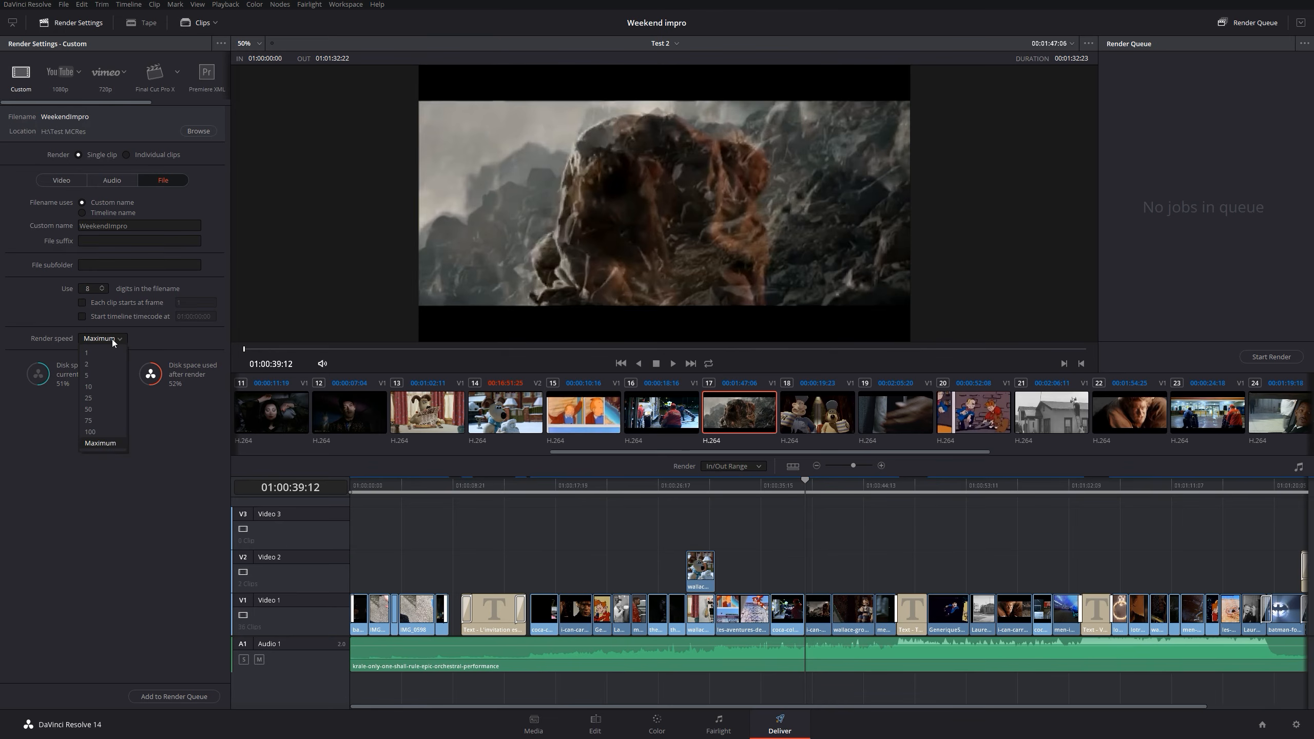
{"action": "left_click", "coordinate": [119, 337]}
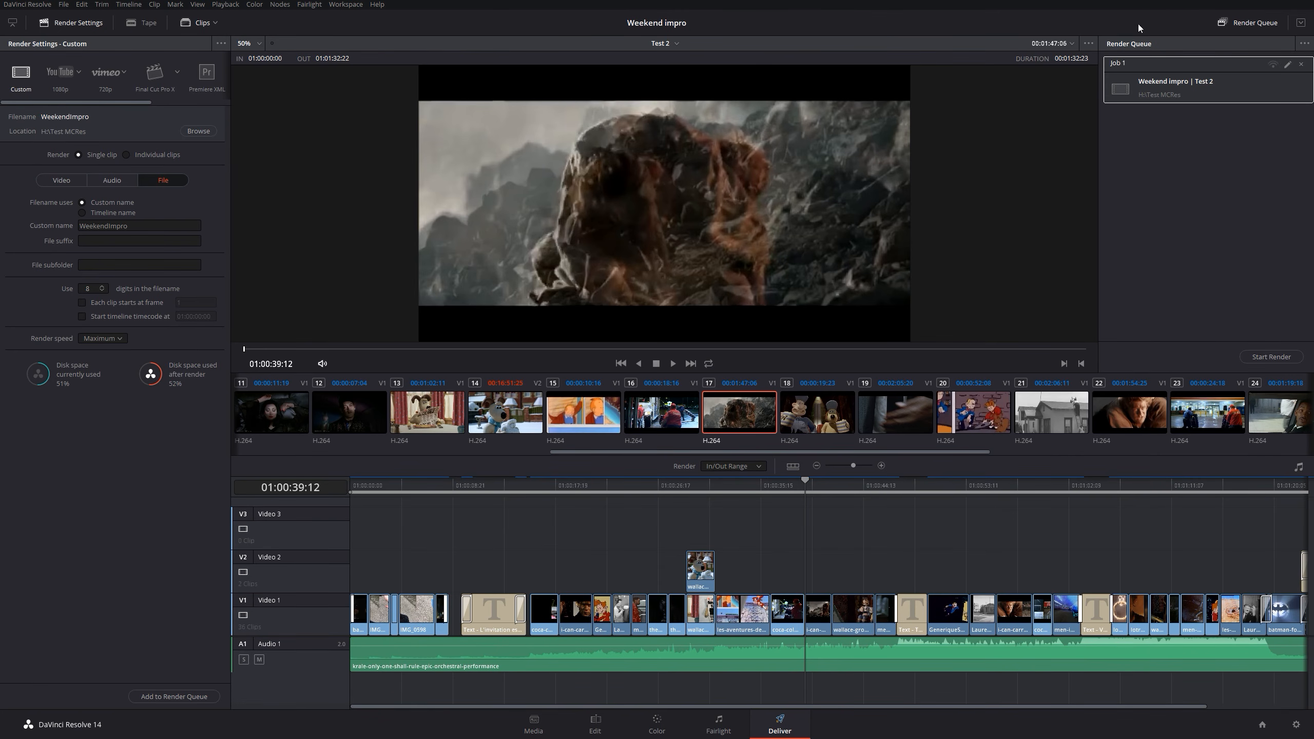
Step: Open the Test 1 timeline from the media pool on the Edit page
{"action": "left_click", "coordinate": [594, 723]}
{"action": "scroll", "coordinate": [192, 341], "scroll_direction": "down", "scroll_amount": 5}
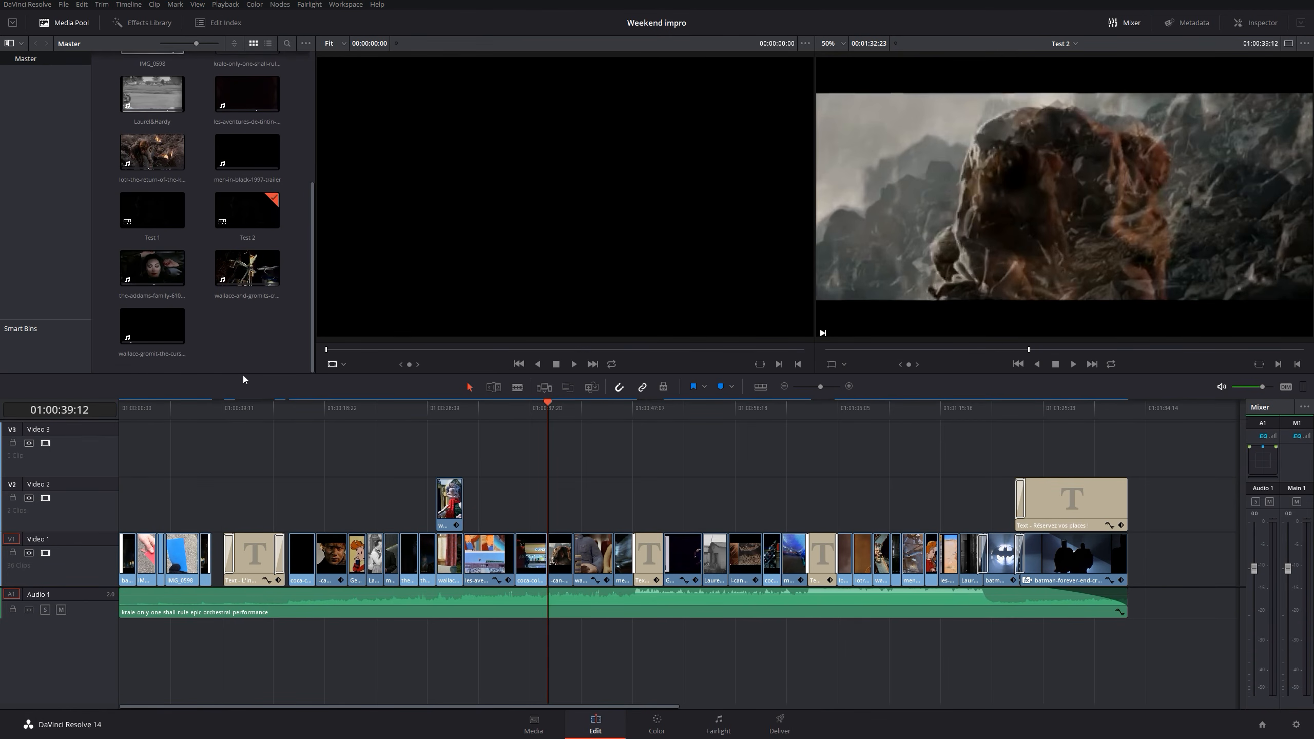
{"action": "scroll", "coordinate": [244, 311], "scroll_direction": "up", "scroll_amount": 3}
{"action": "scroll", "coordinate": [249, 231], "scroll_direction": "down", "scroll_amount": 2}
{"action": "double_click", "coordinate": [161, 210]}
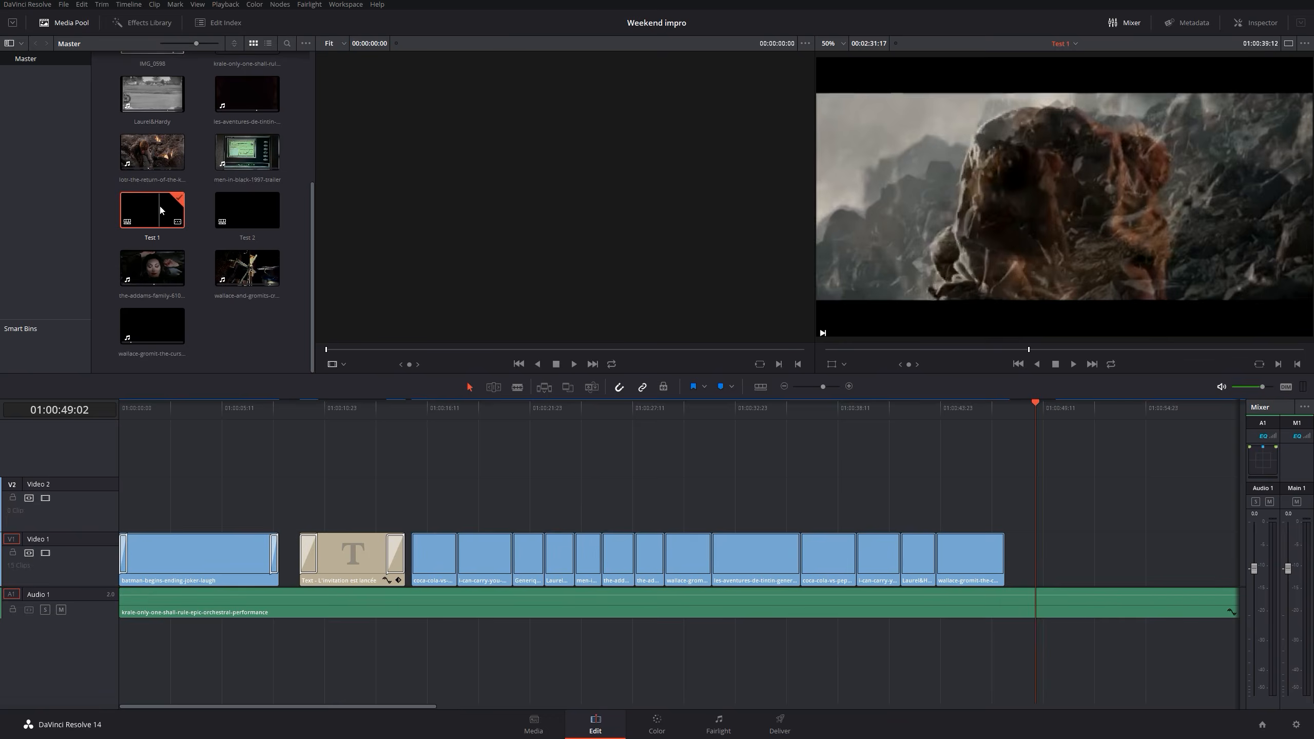
Step: Add the Test 1 timeline to the render queue on the Deliver page as a second job, and remove that job
{"action": "left_click", "coordinate": [781, 727]}
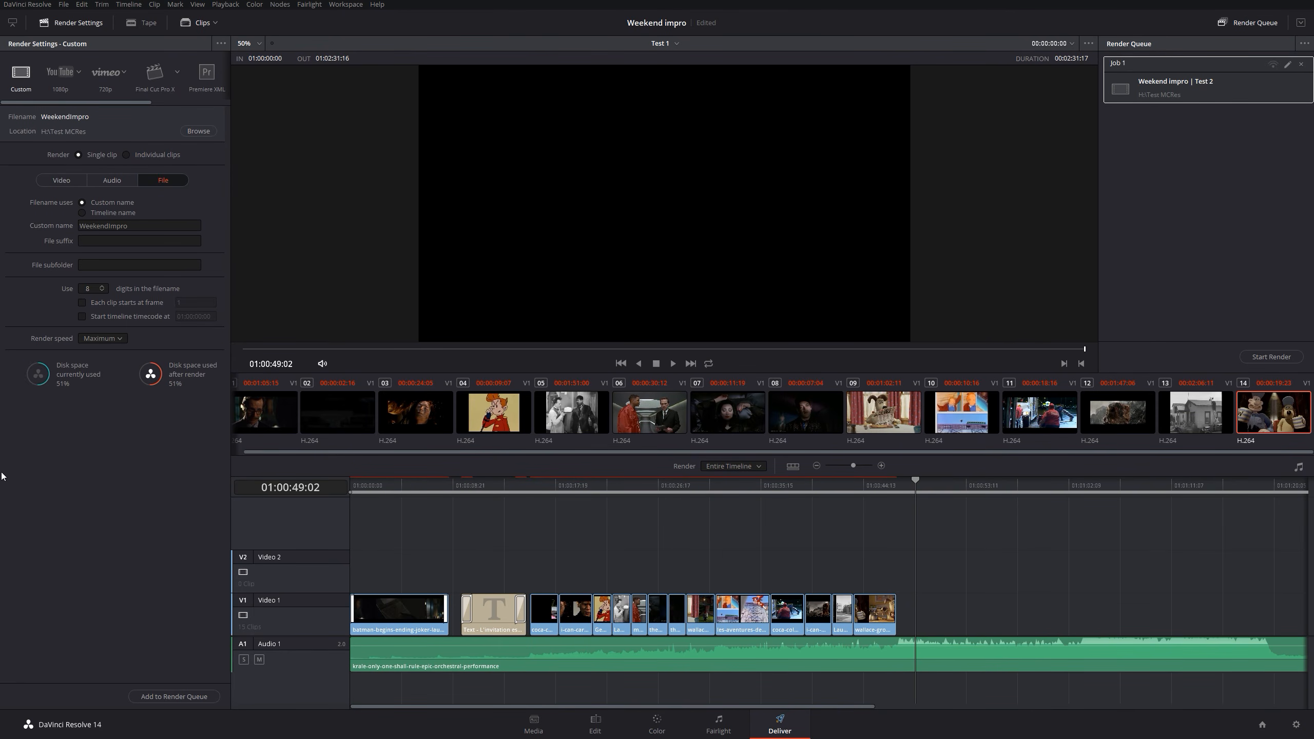
{"action": "left_click", "coordinate": [162, 697]}
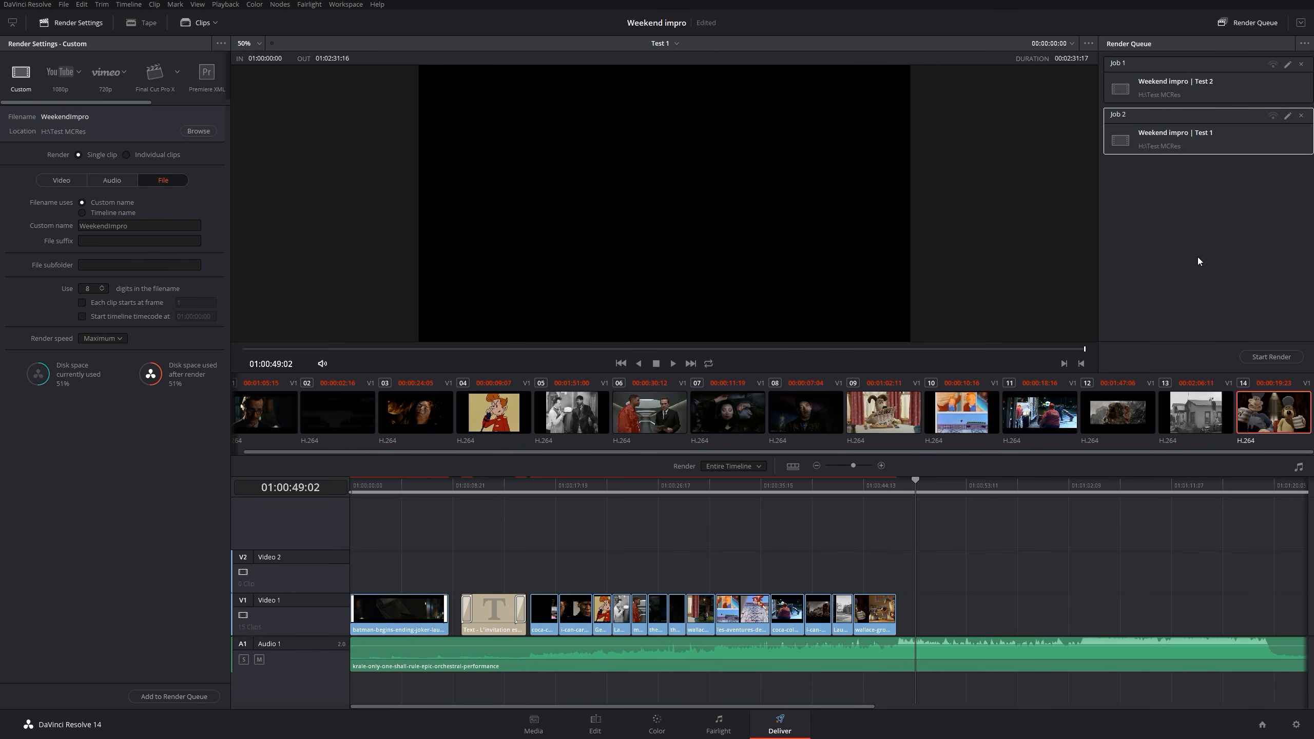
{"action": "left_click", "coordinate": [1301, 115]}
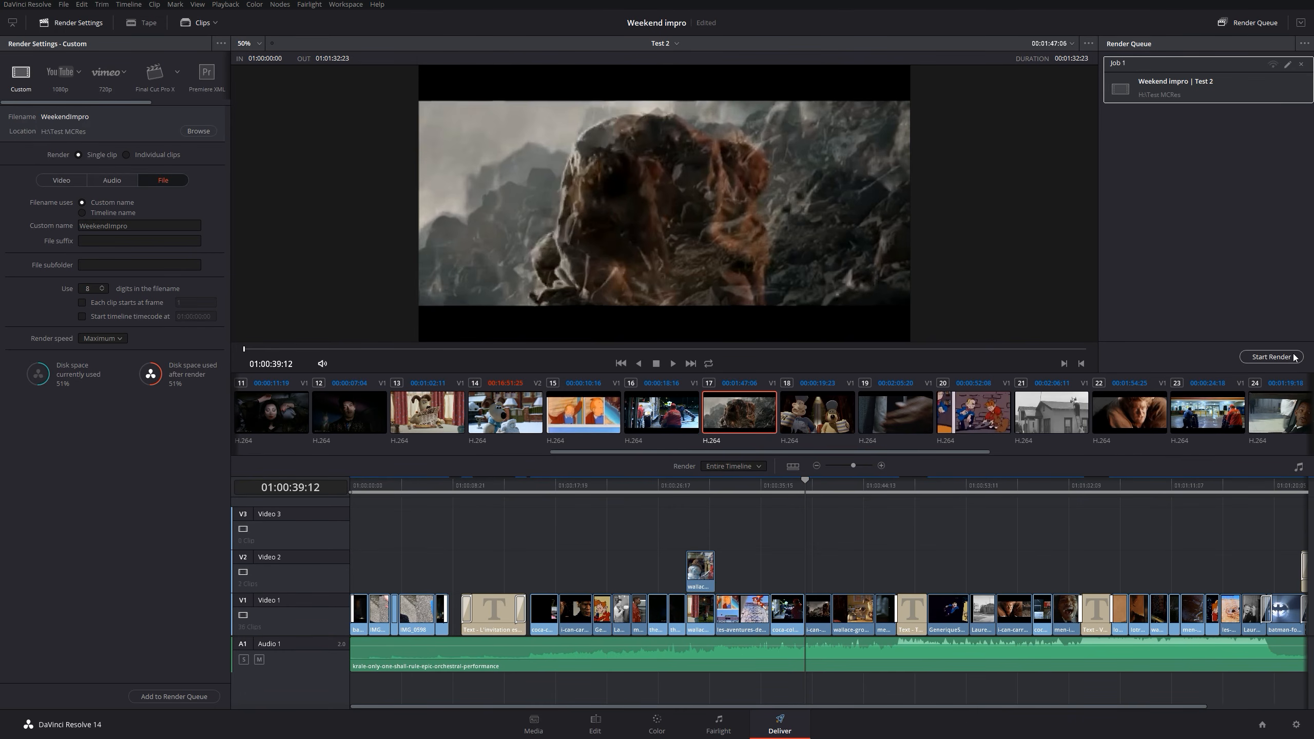
Step: Start rendering the queued Test 2 job
{"action": "left_click", "coordinate": [1281, 354]}
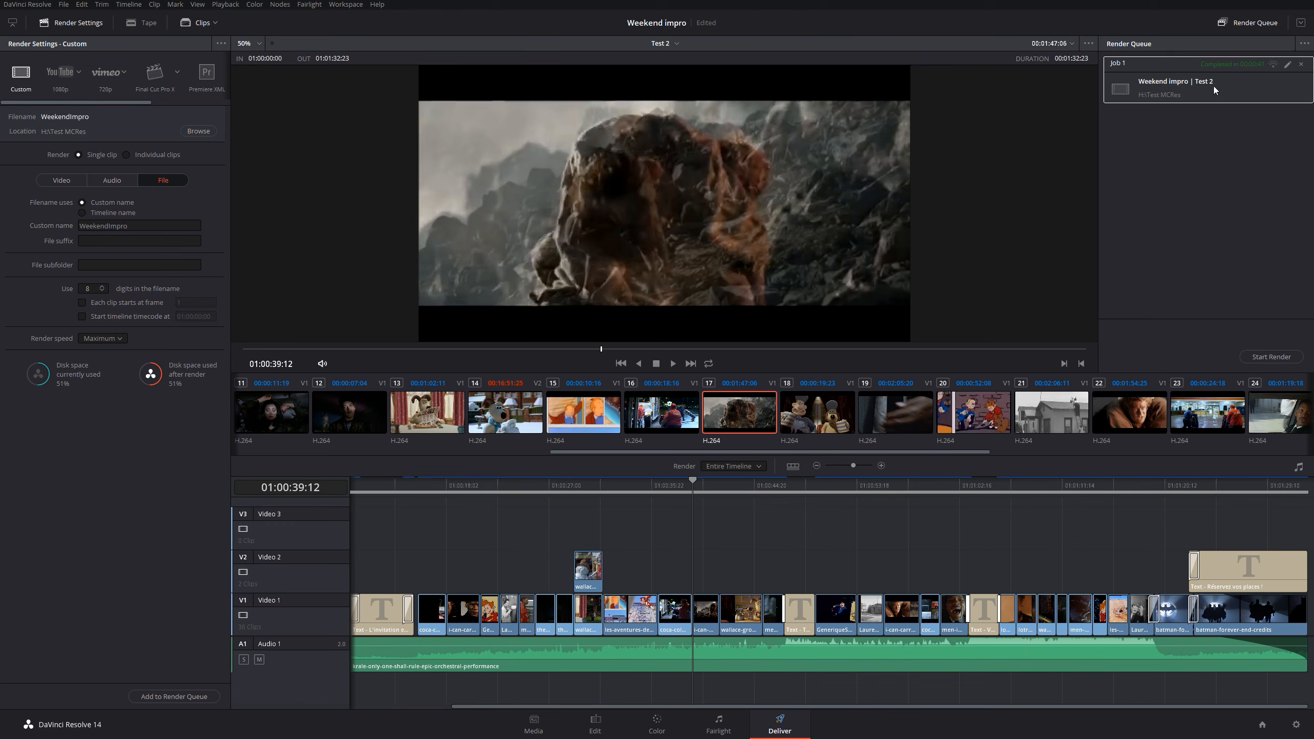
Step: Open the file location of the rendered Test 2 job and play WeekendImpro.mov in full screen
{"action": "right_click", "coordinate": [1242, 89]}
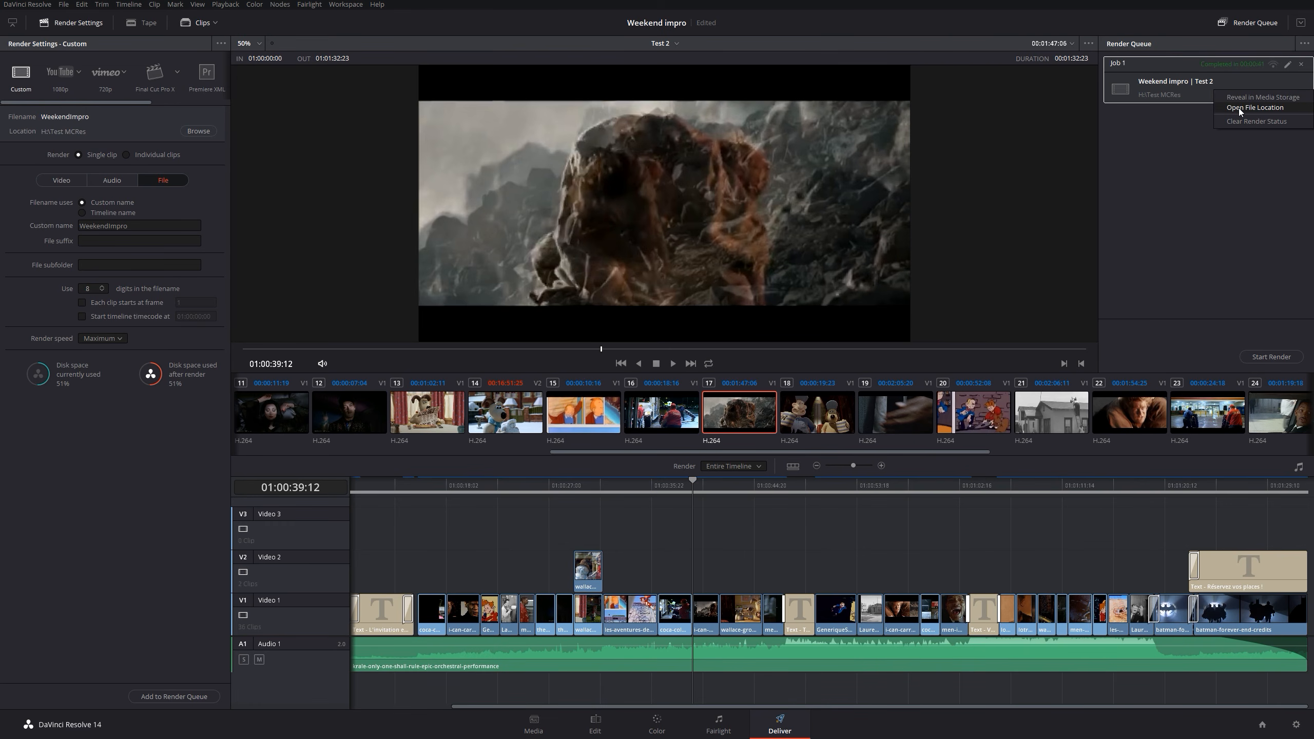
{"action": "left_click", "coordinate": [1238, 108]}
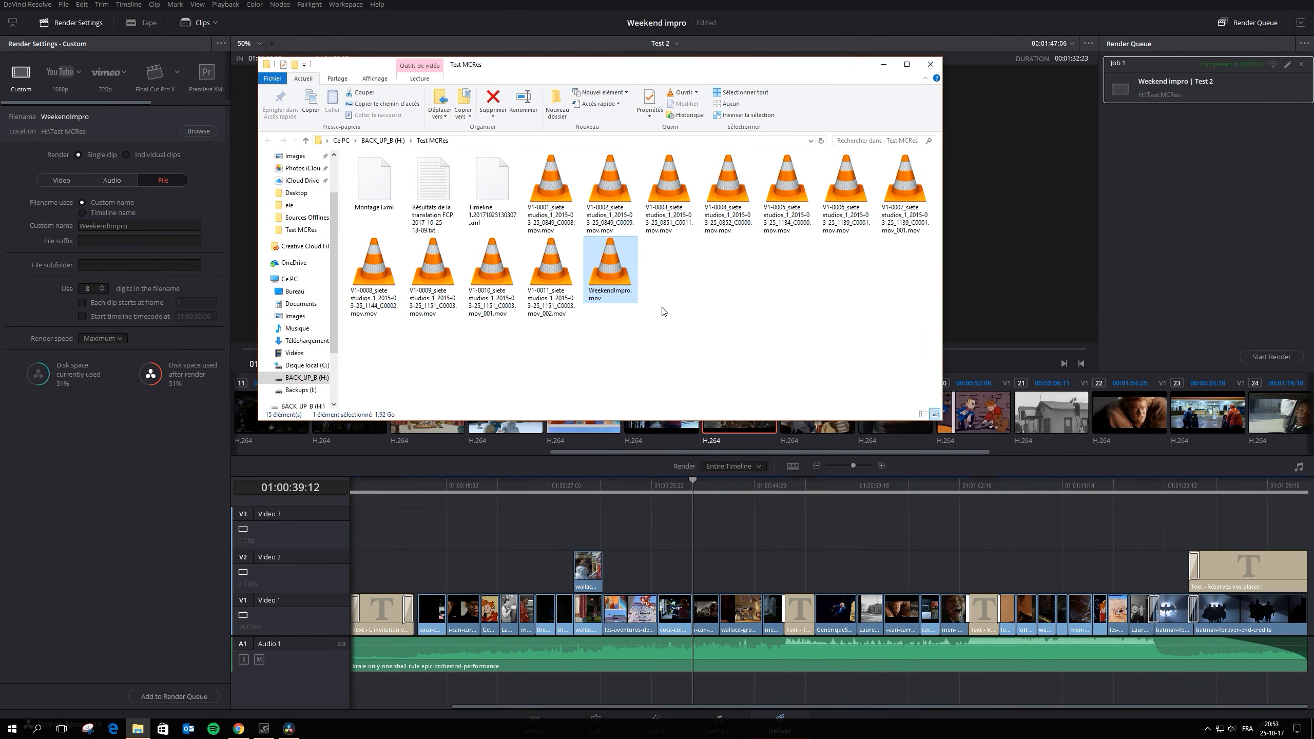
{"action": "double_click", "coordinate": [618, 267]}
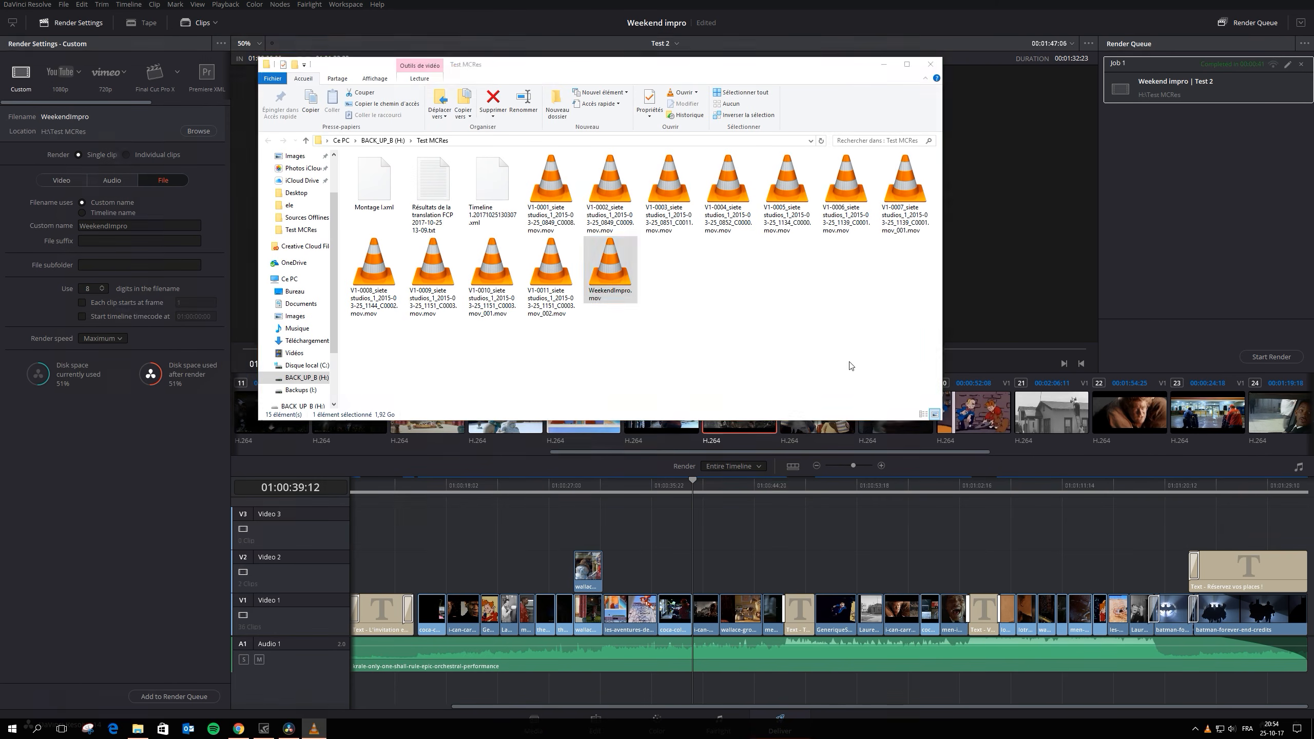
{"action": "double_click", "coordinate": [665, 355]}
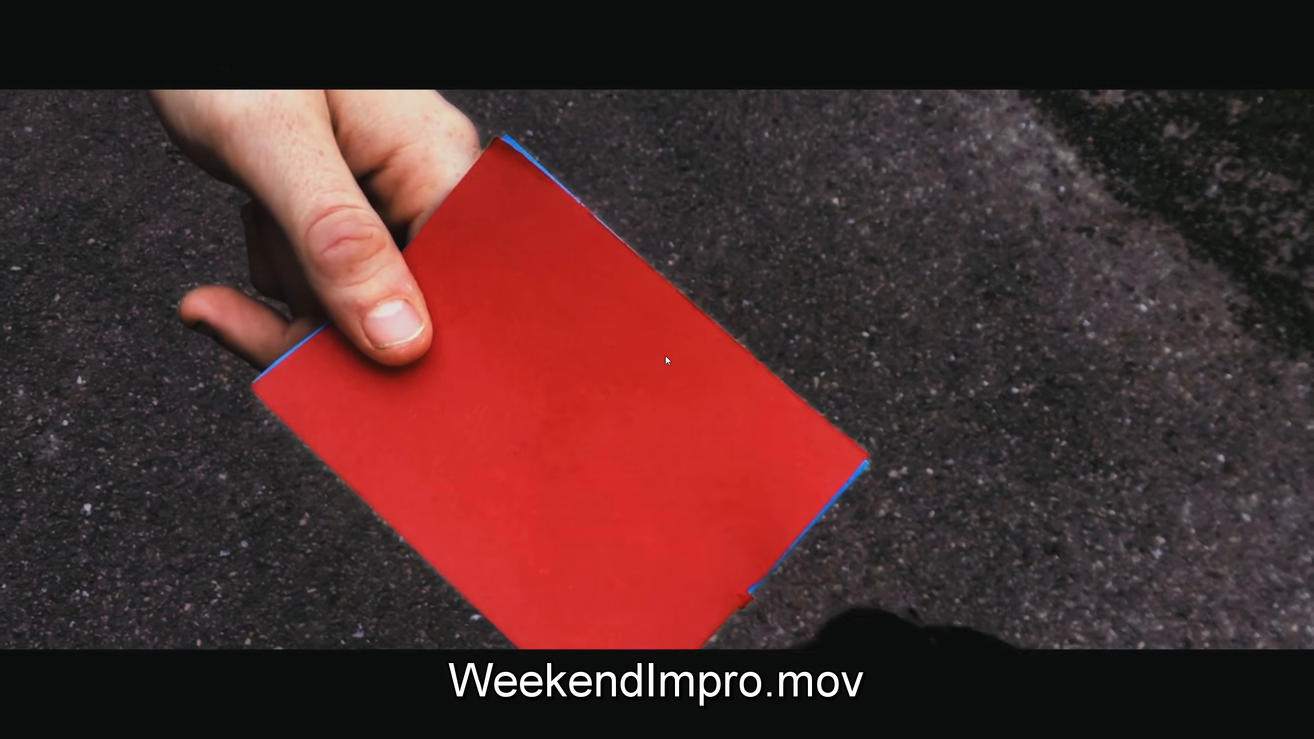